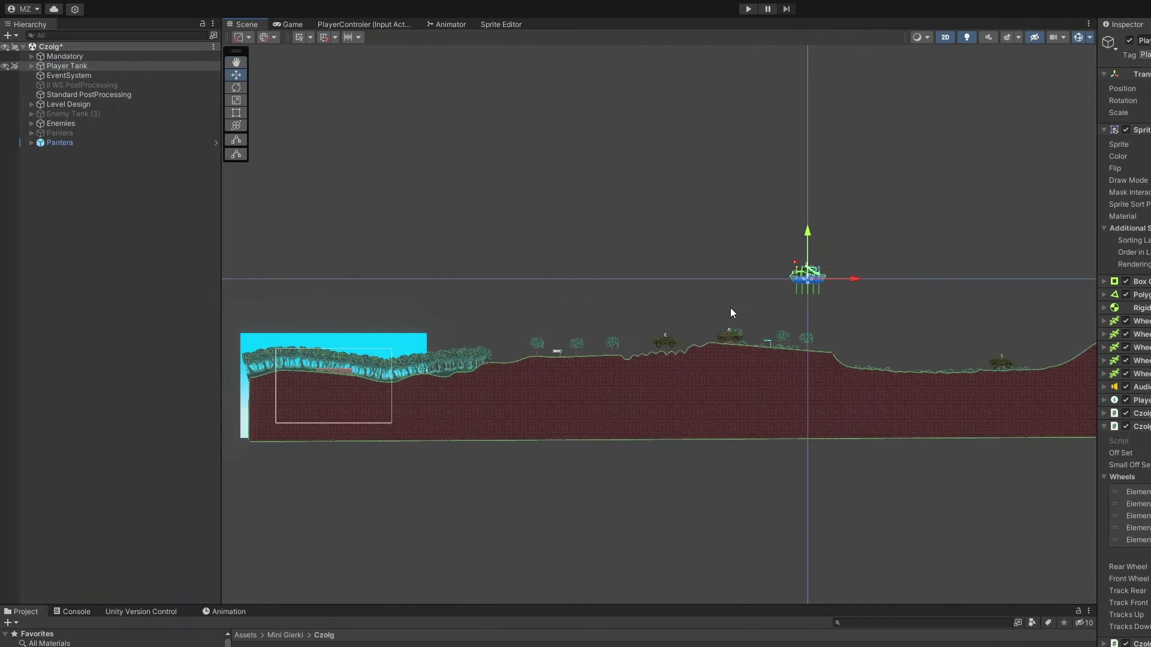
Move the Player Tank to the start of the level, just above the stone platform in front of the forest.
left_click_drag(814, 277, 336, 345)
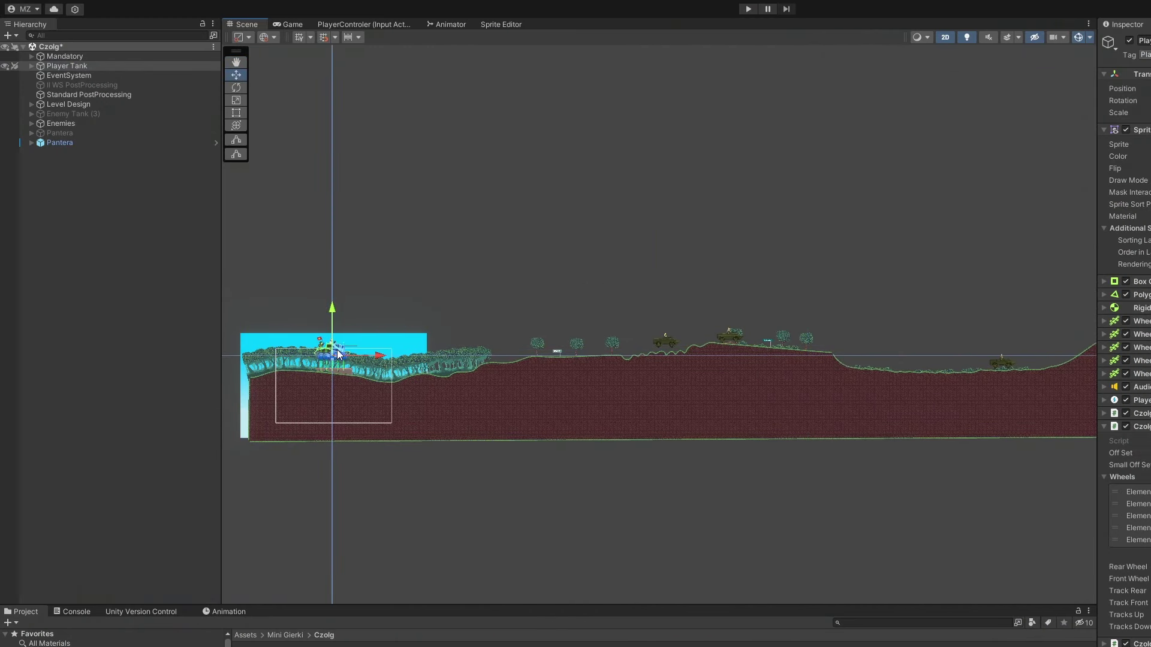
scroll(306, 371, "up", 2)
scroll(306, 368, "up", 3)
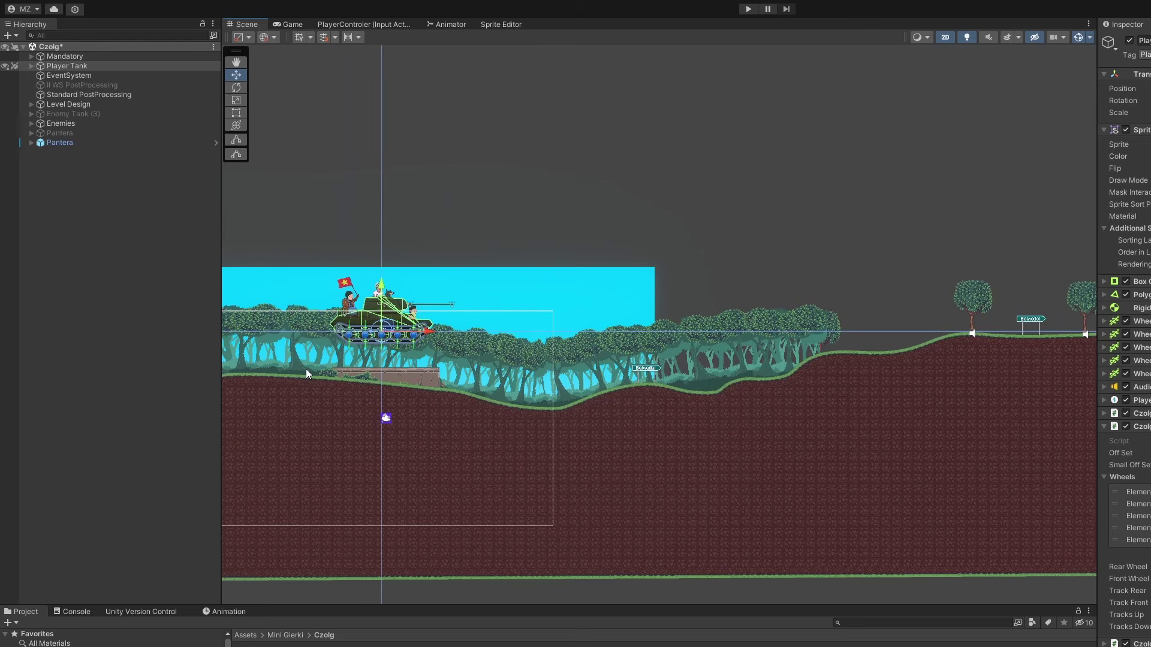
middle_click_drag(305, 369, 393, 372)
scroll(408, 353, "up", 5)
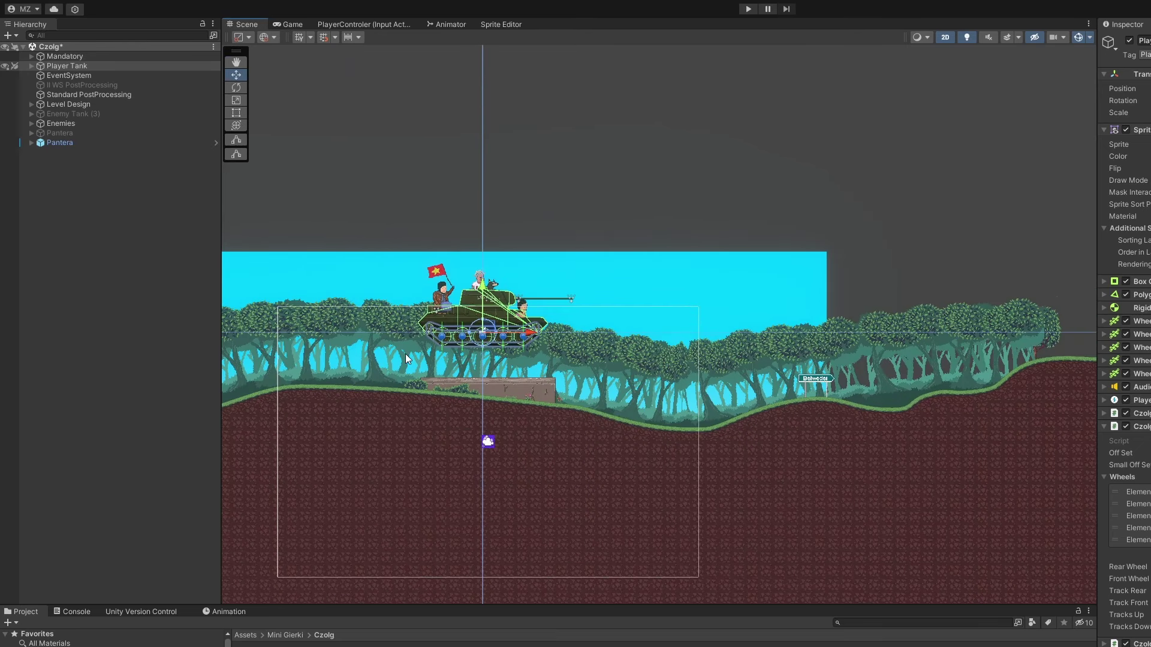
scroll(395, 352, "up", 3)
left_click_drag(553, 316, 561, 357)
scroll(601, 301, "up", 1)
scroll(601, 300, "up", 2)
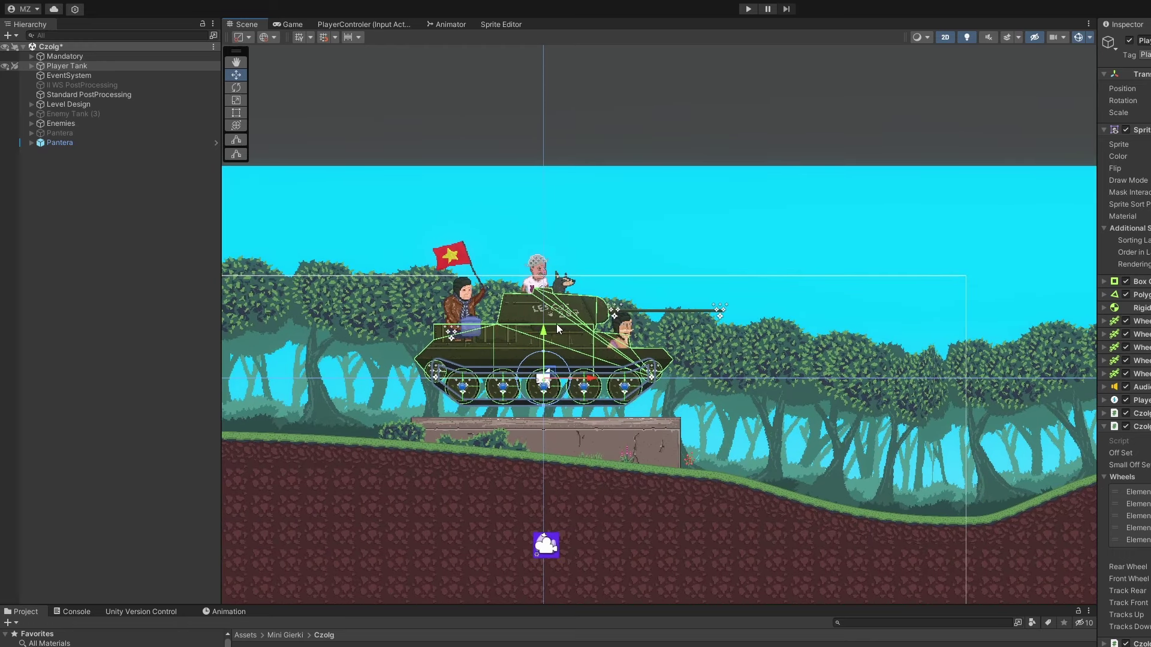
middle_click_drag(711, 334, 708, 224)
scroll(645, 215, "up", 2)
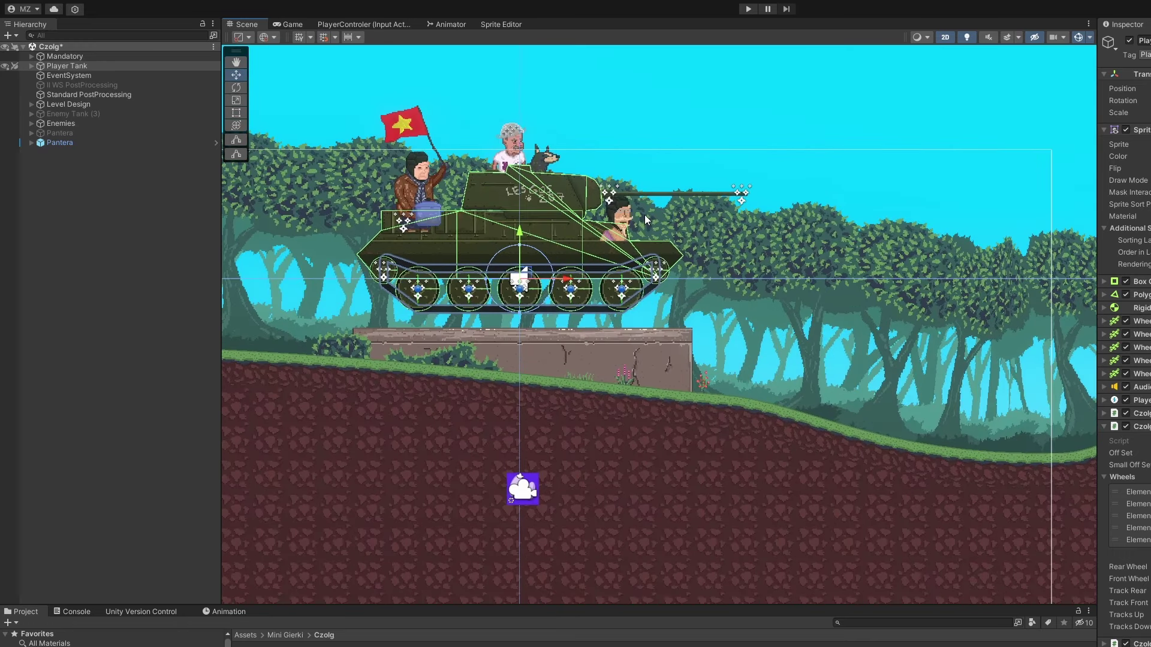
middle_click_drag(606, 117, 655, 179)
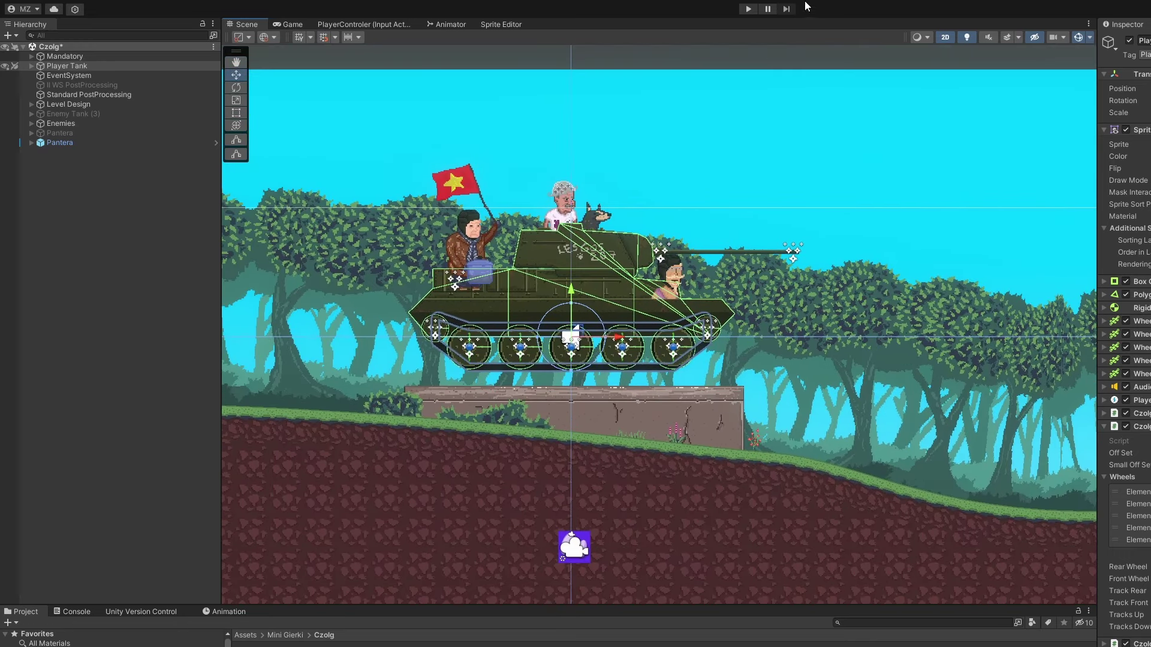
Run the game, drive the tank forward to the first armoured car and shell it with BR-365 rounds.
left_click(747, 9)
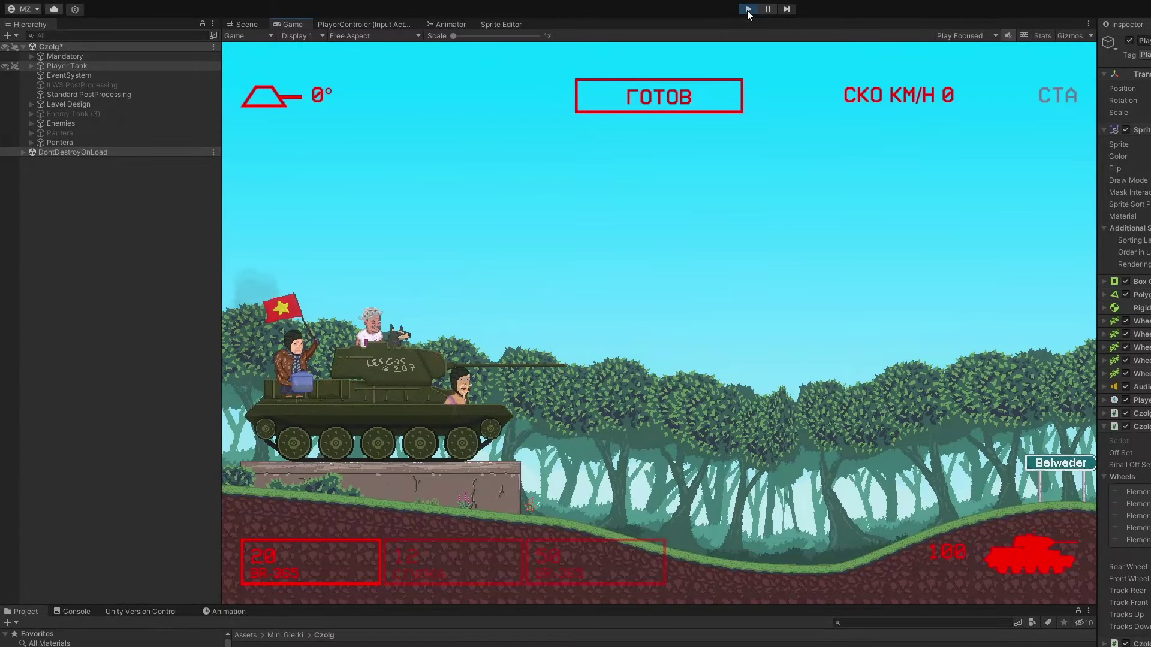
key("d")
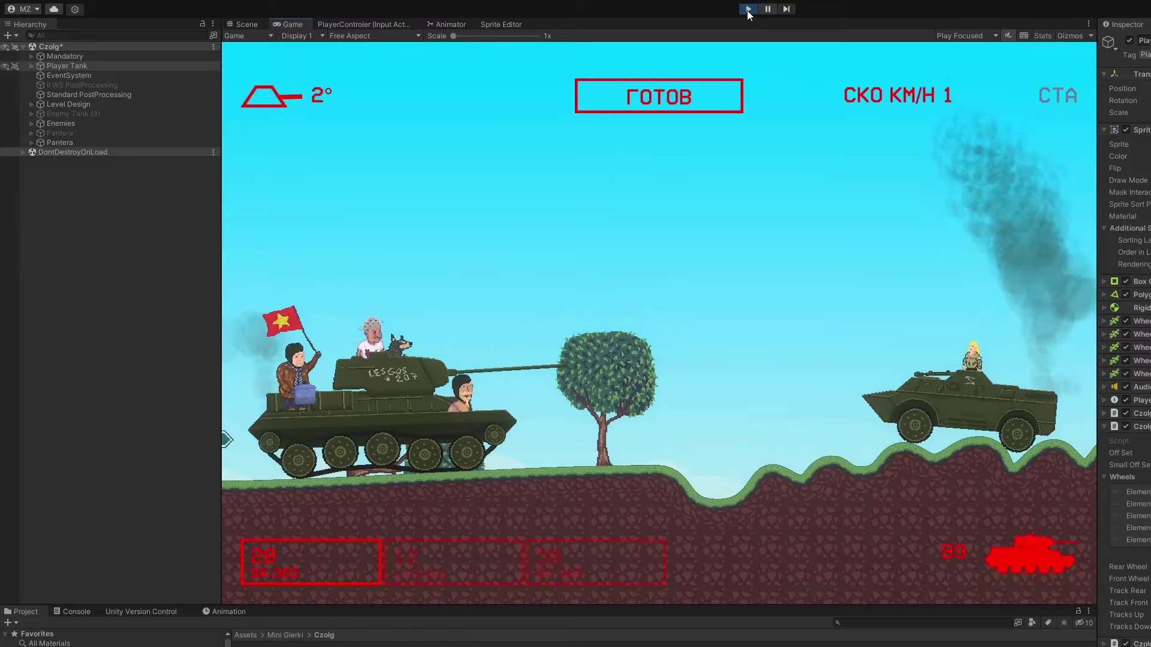
key("space")
key("s")
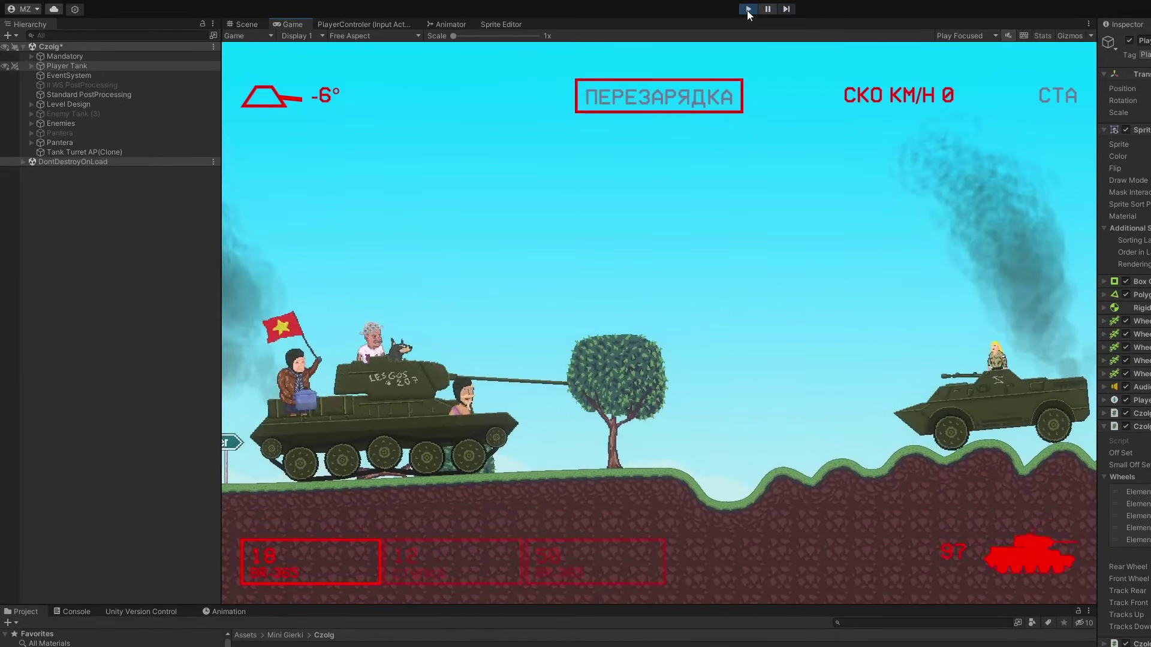
key("space")
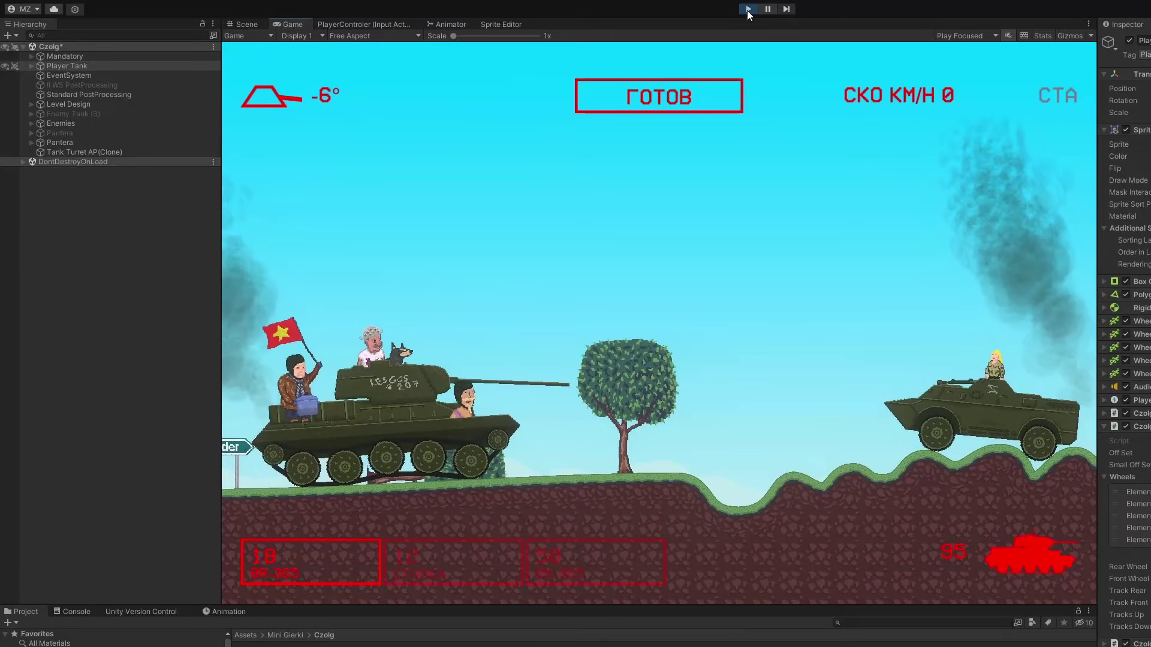
key("space")
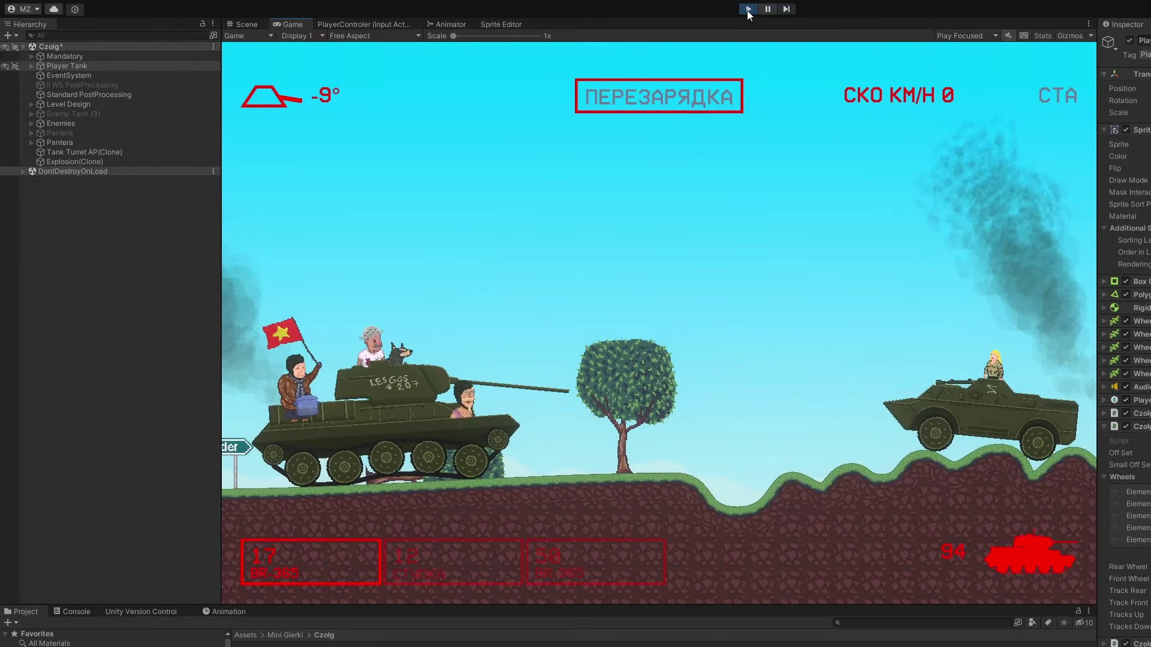
key("space")
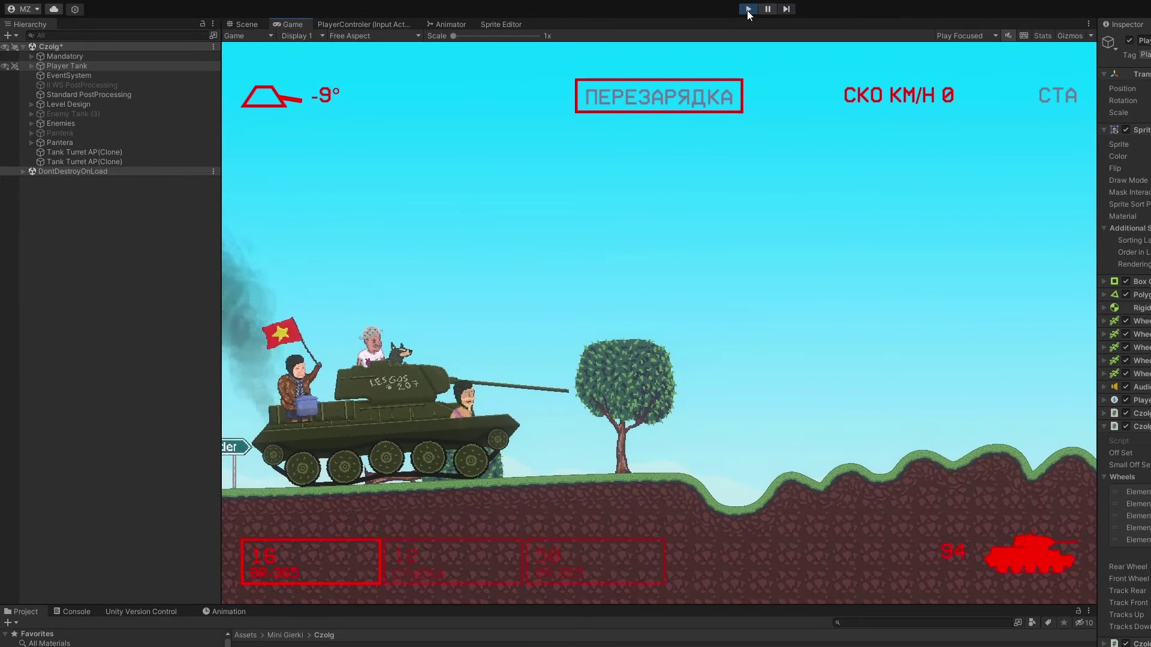
Advance onto the bumpy ground and fire repeatedly at the second armoured car on the hill ahead, adjusting the gun elevation.
key("w")
key("d")
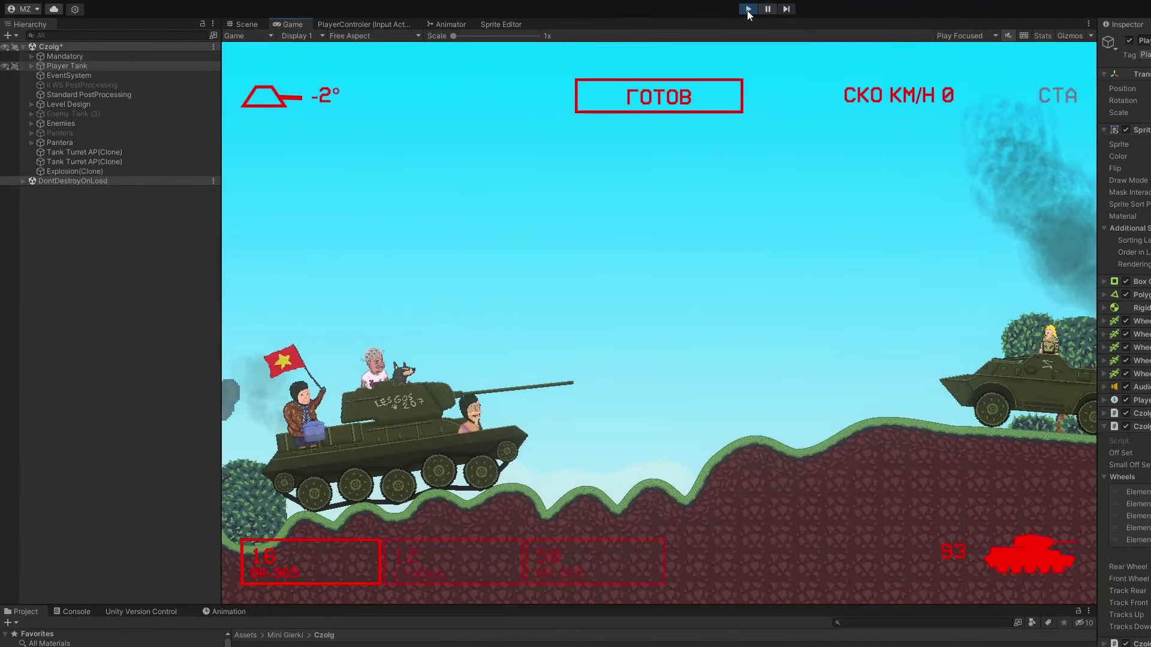
key("space")
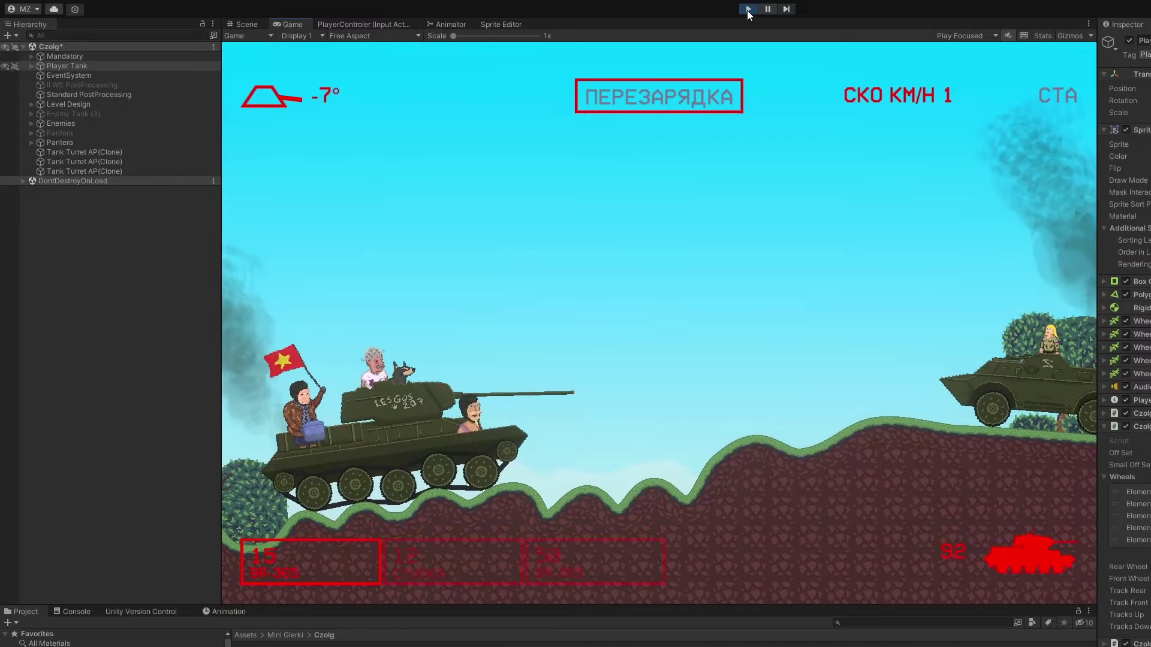
key("space")
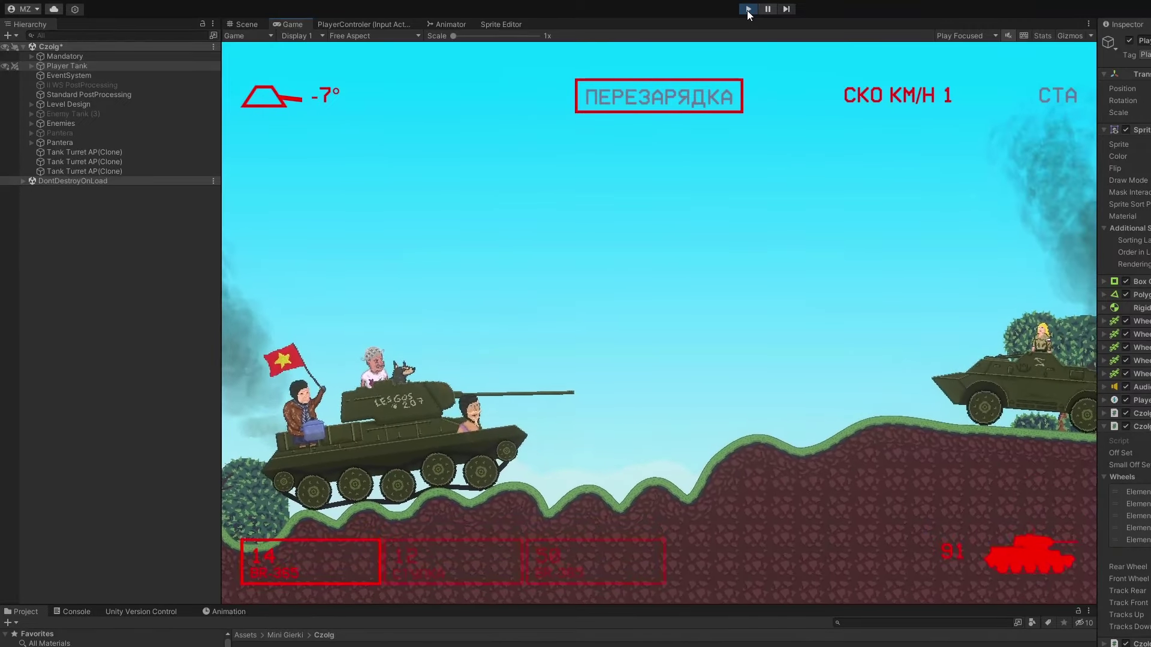
key("space")
key("d")
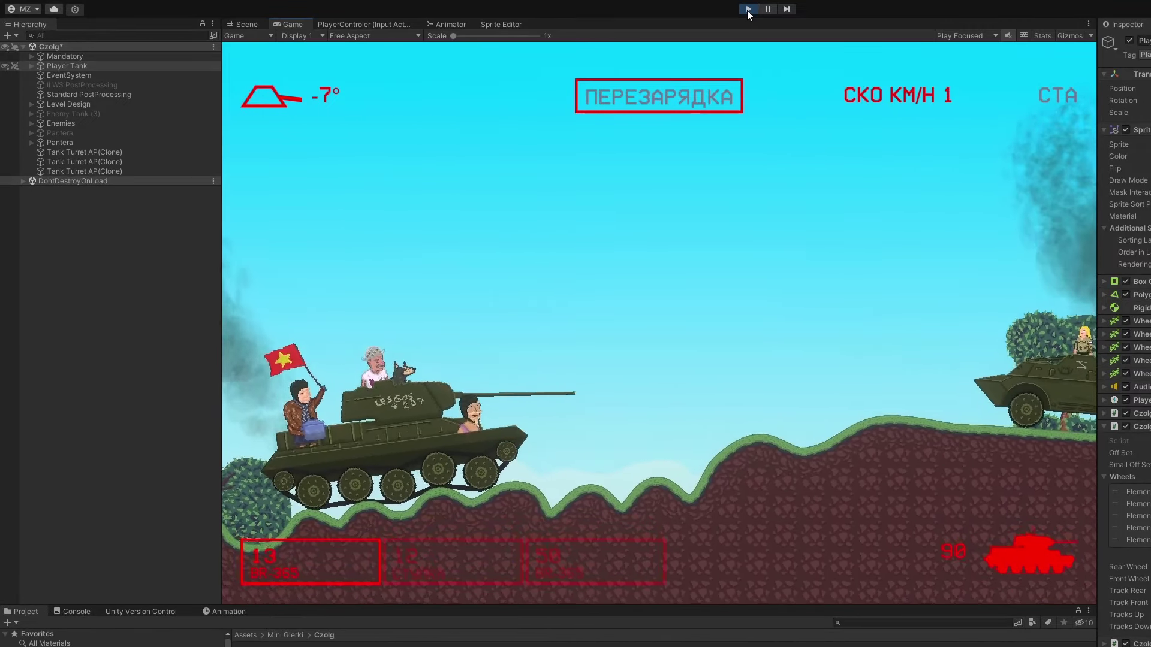
key("space")
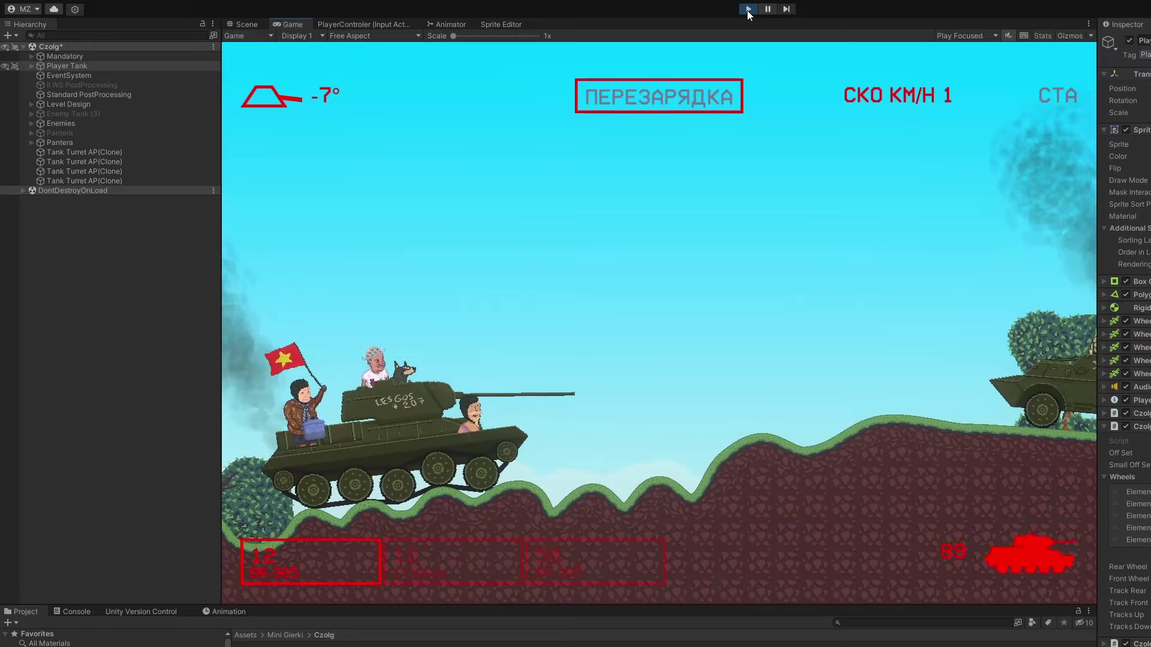
key("space")
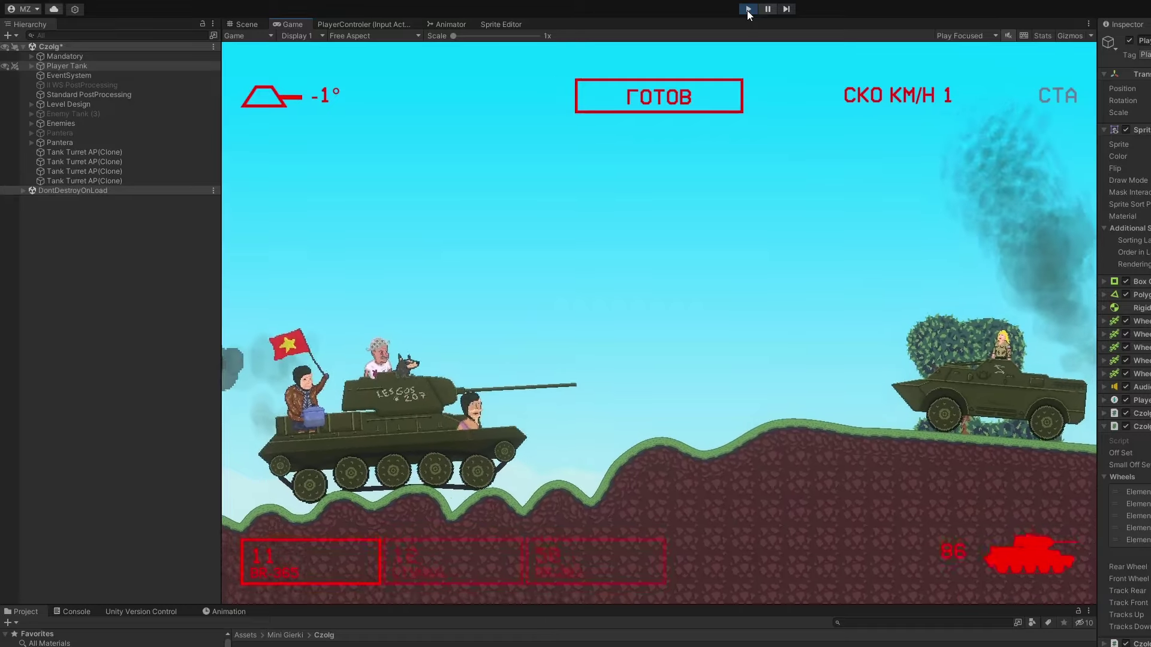
key("space")
Drive the tank over the hill, past the Belweder sign and down the steep drop into the valley.
key("d")
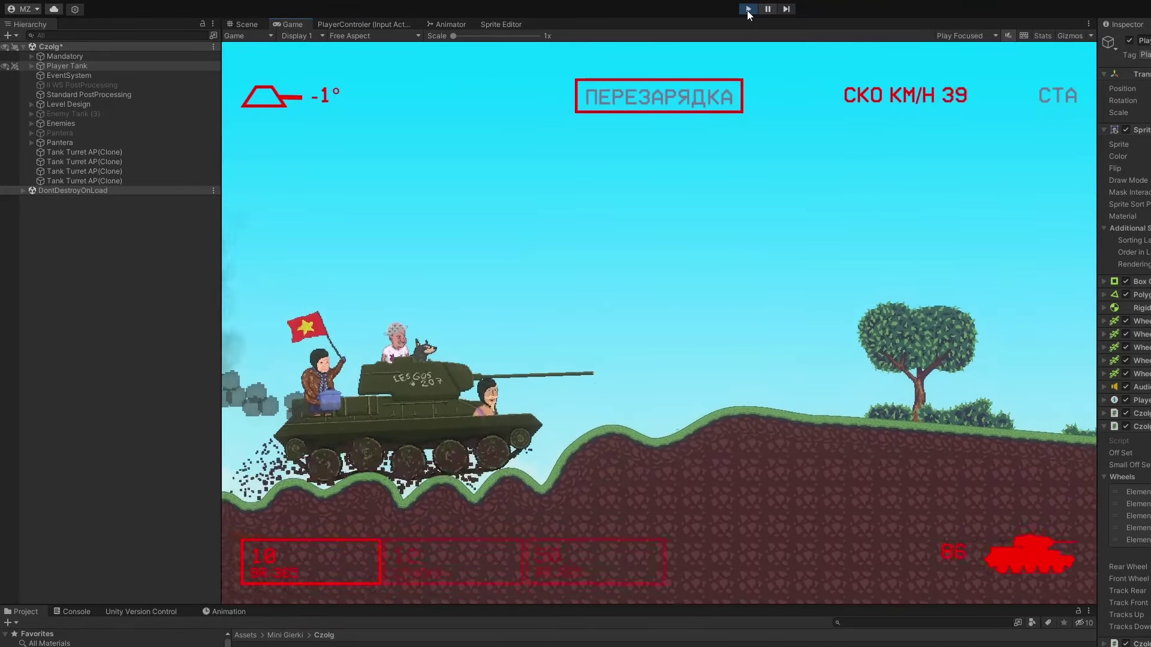
key("d")
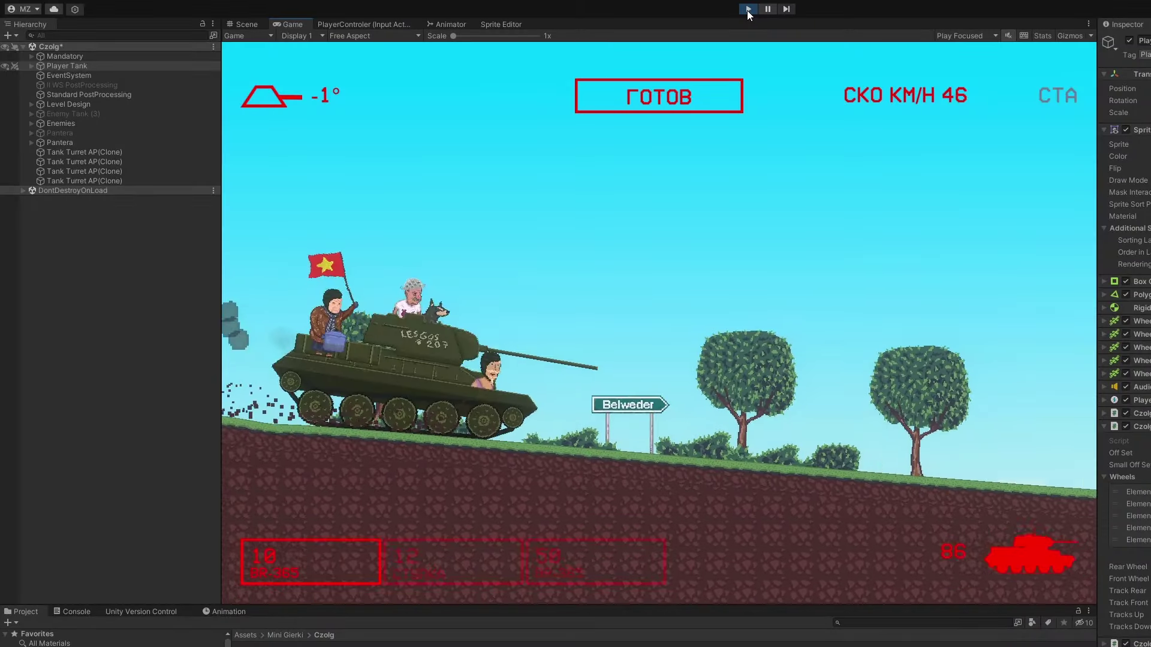
key("d")
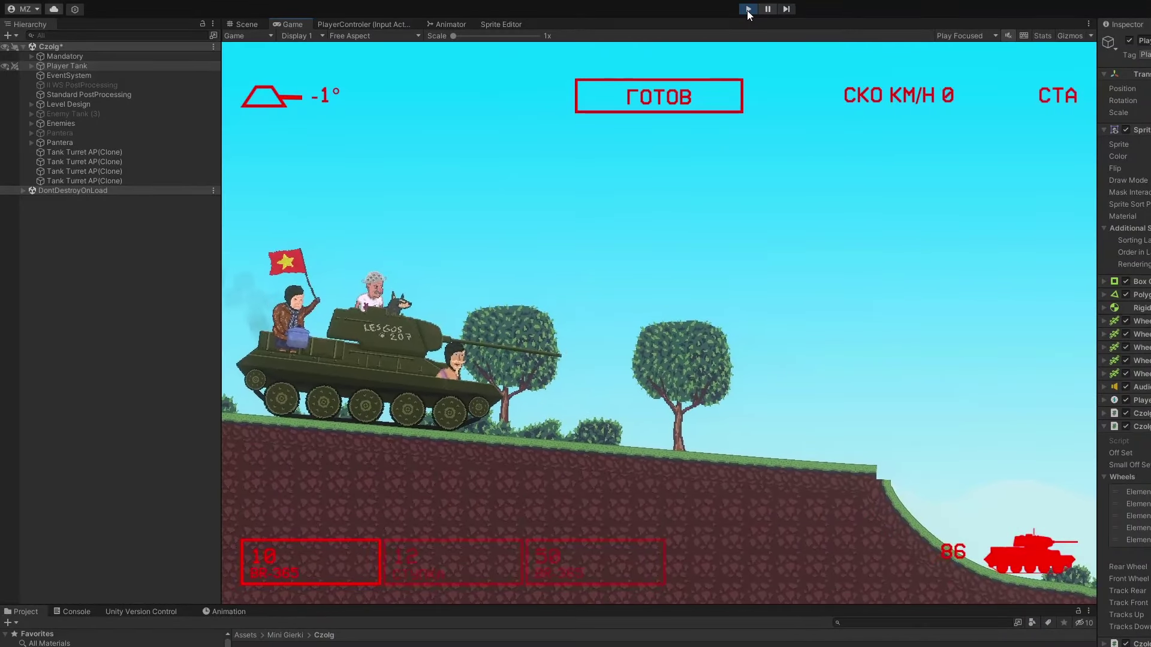
key("d")
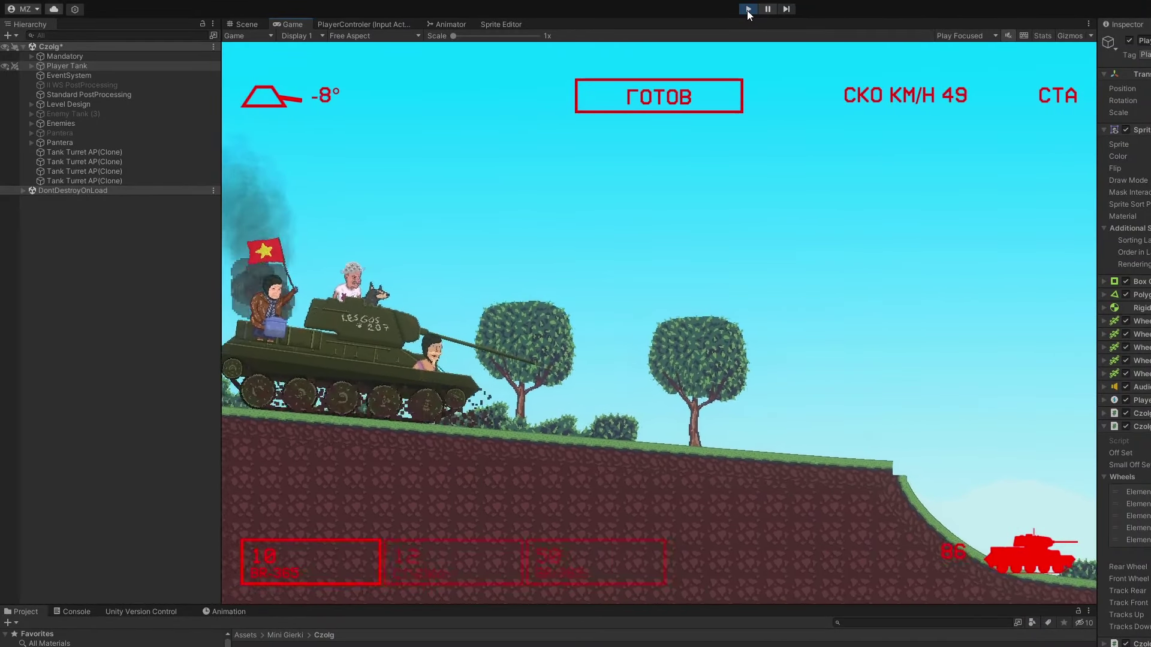
key("d")
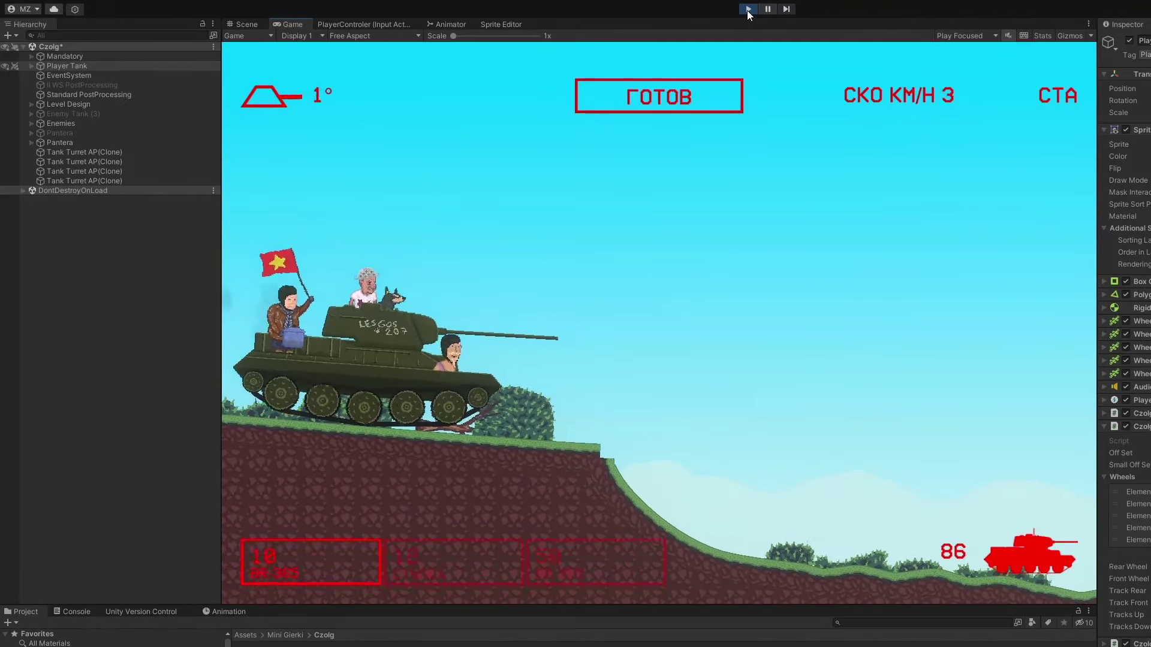
key("d")
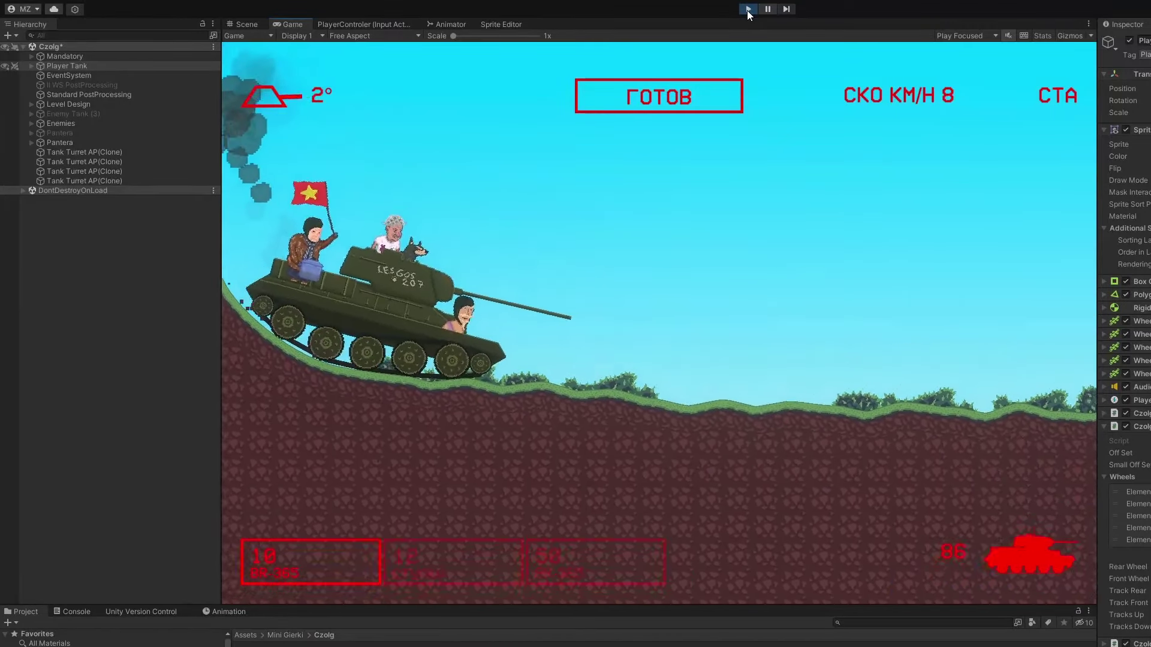
Engage the third armoured car in the valley, firing the tank's gun until it is destroyed.
key("space")
key("space")
key("d")
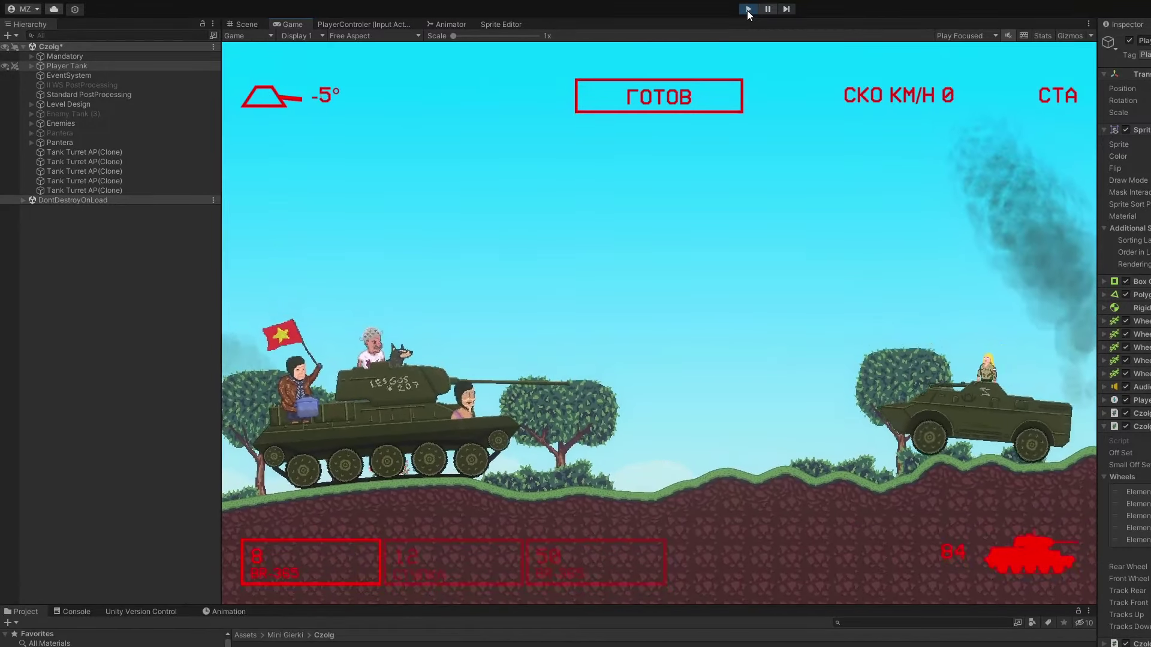
key("space")
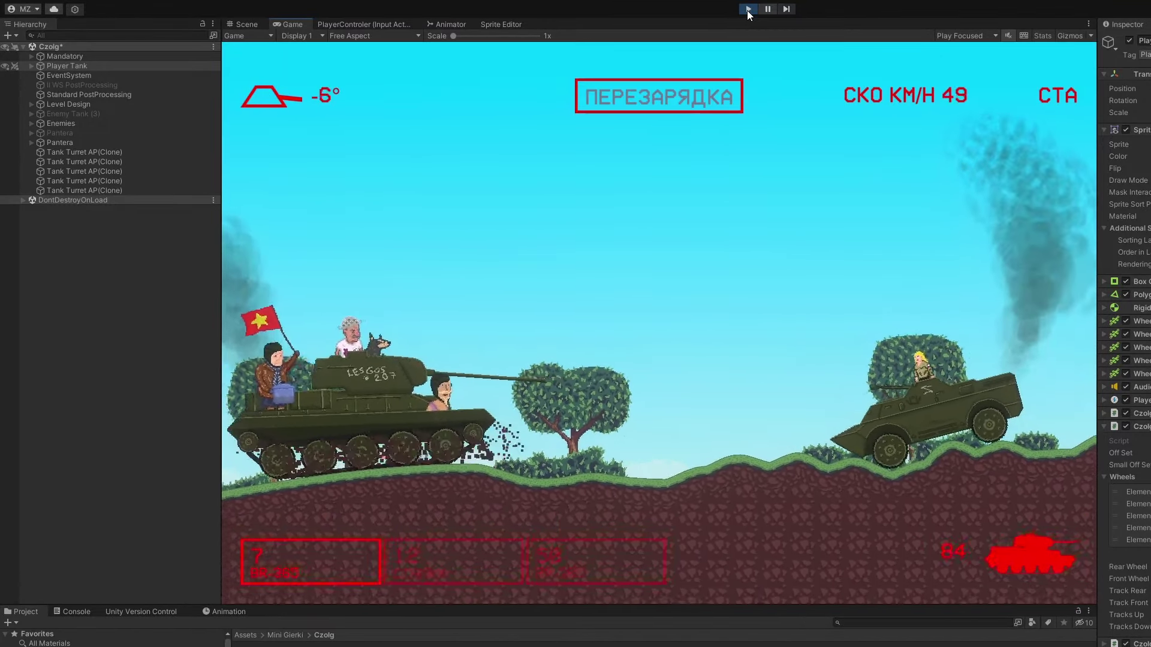
key("space")
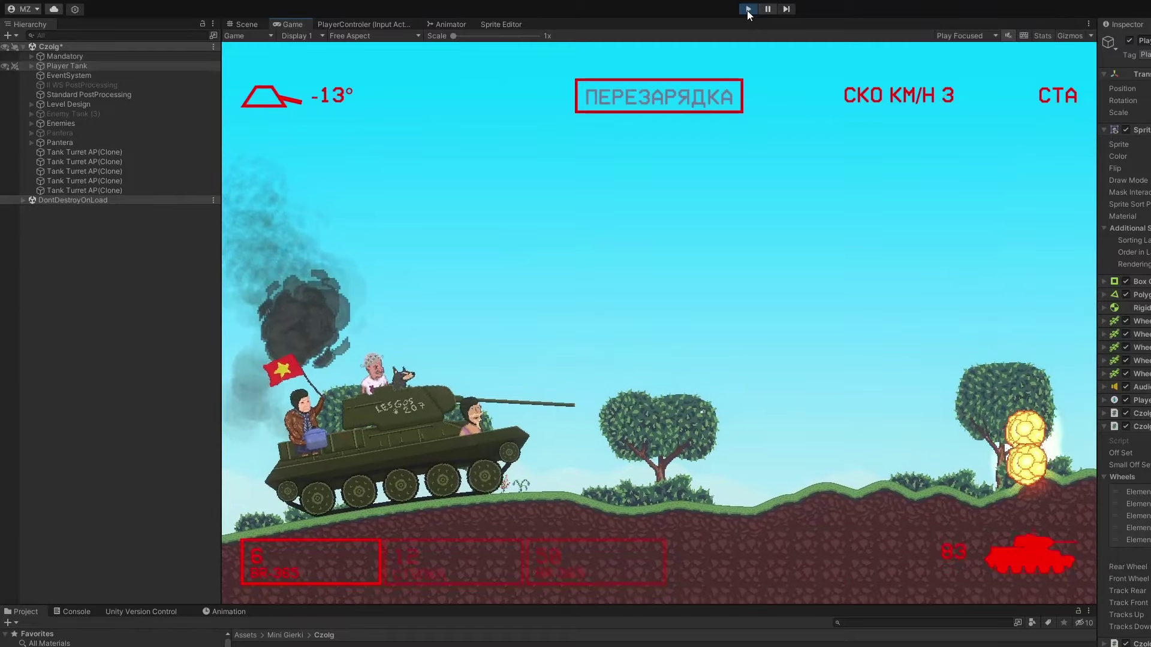
Drive the tank across the uneven valley floor and up the flowered slope to the next plateau.
key("d")
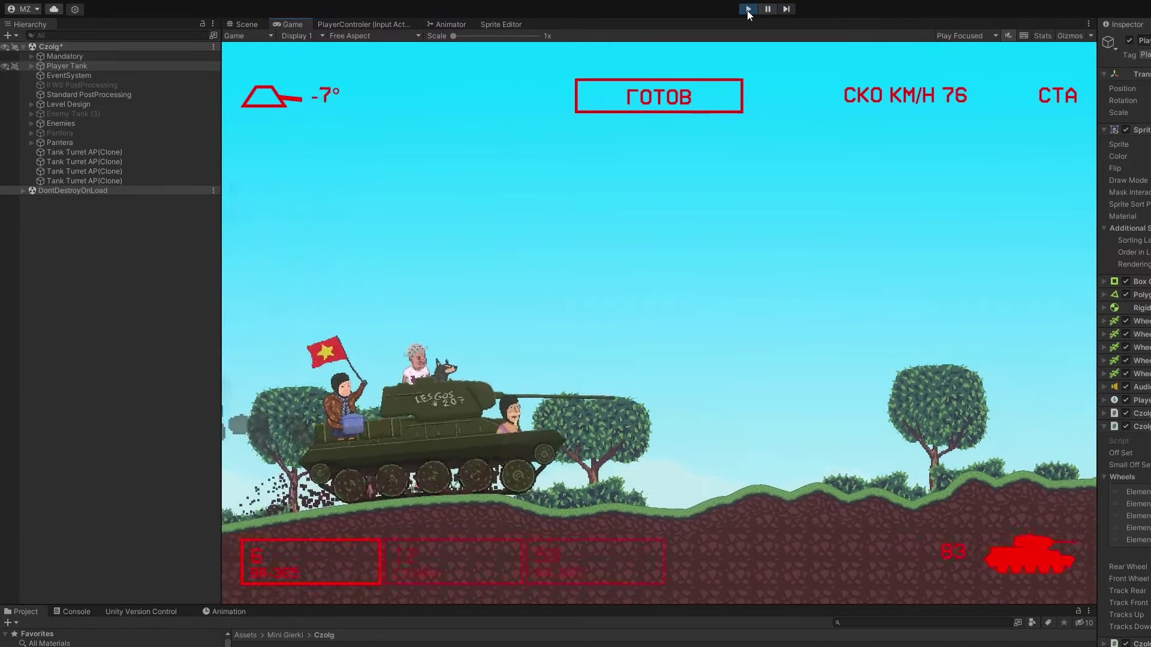
key("d")
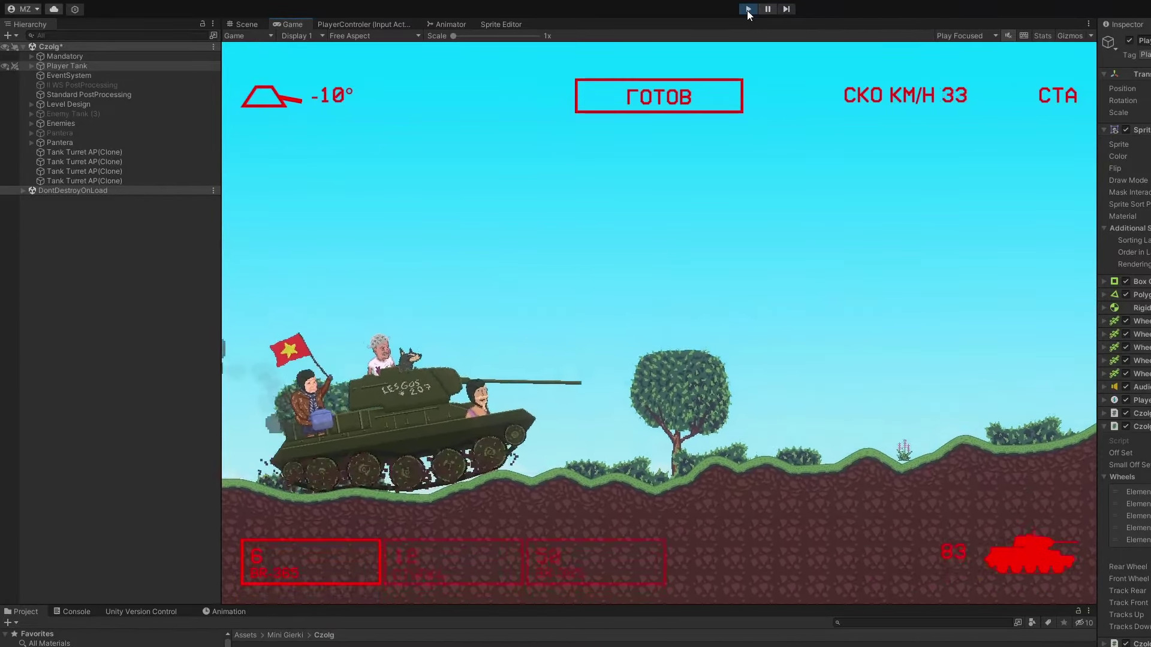
key("d")
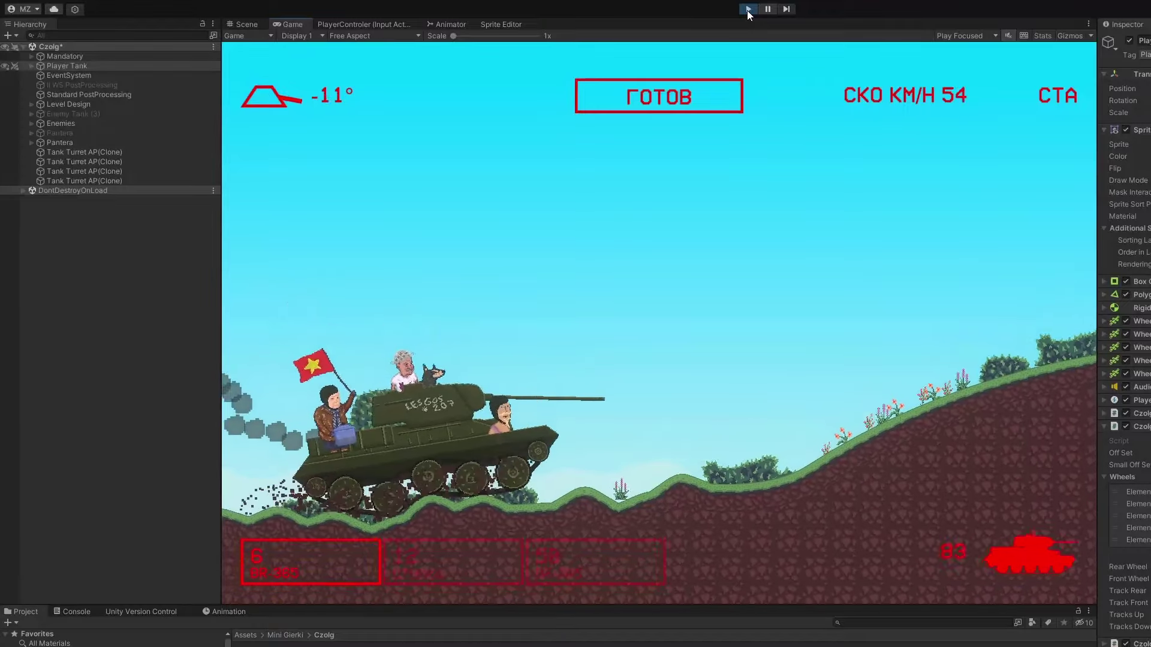
key("d")
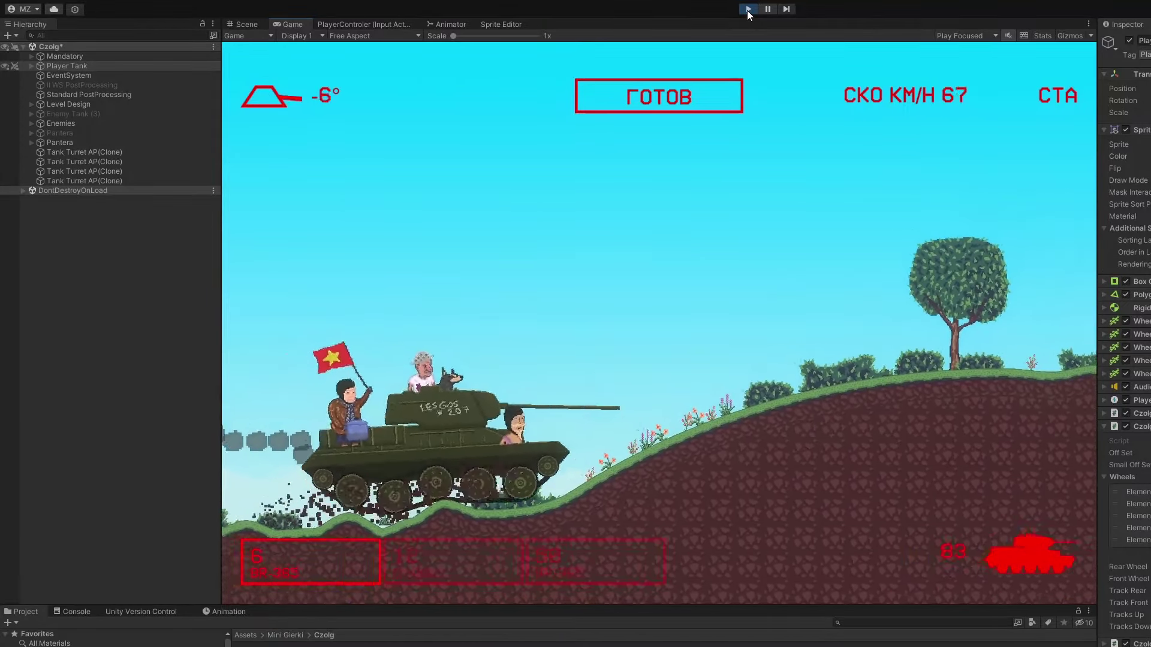
key("d")
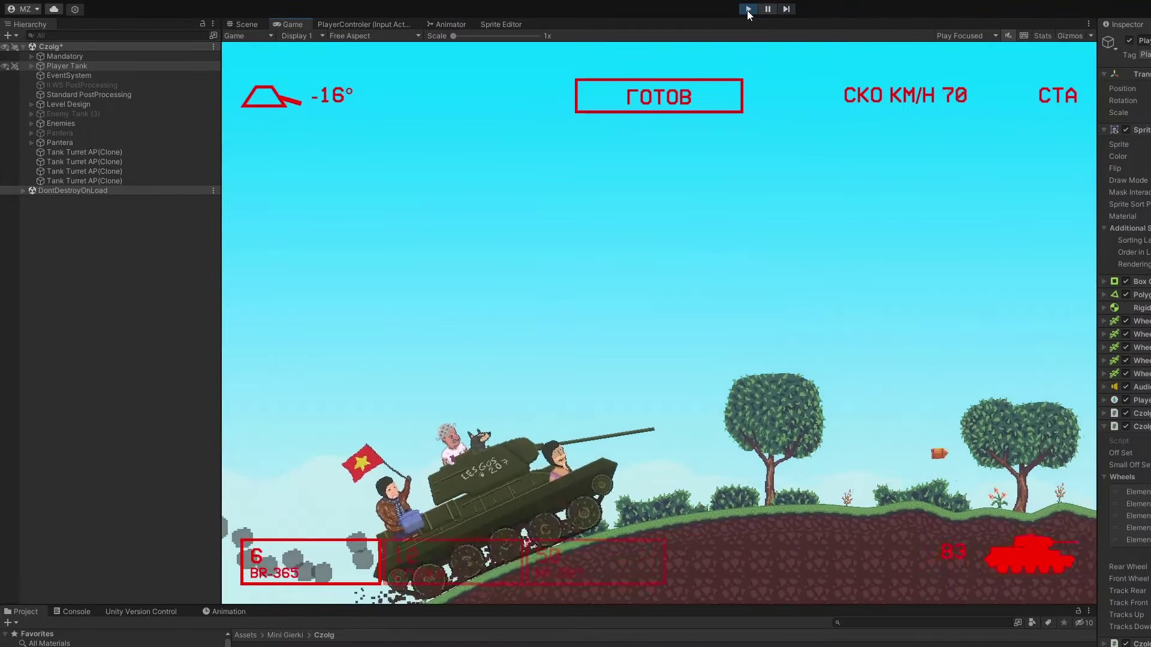
key("d")
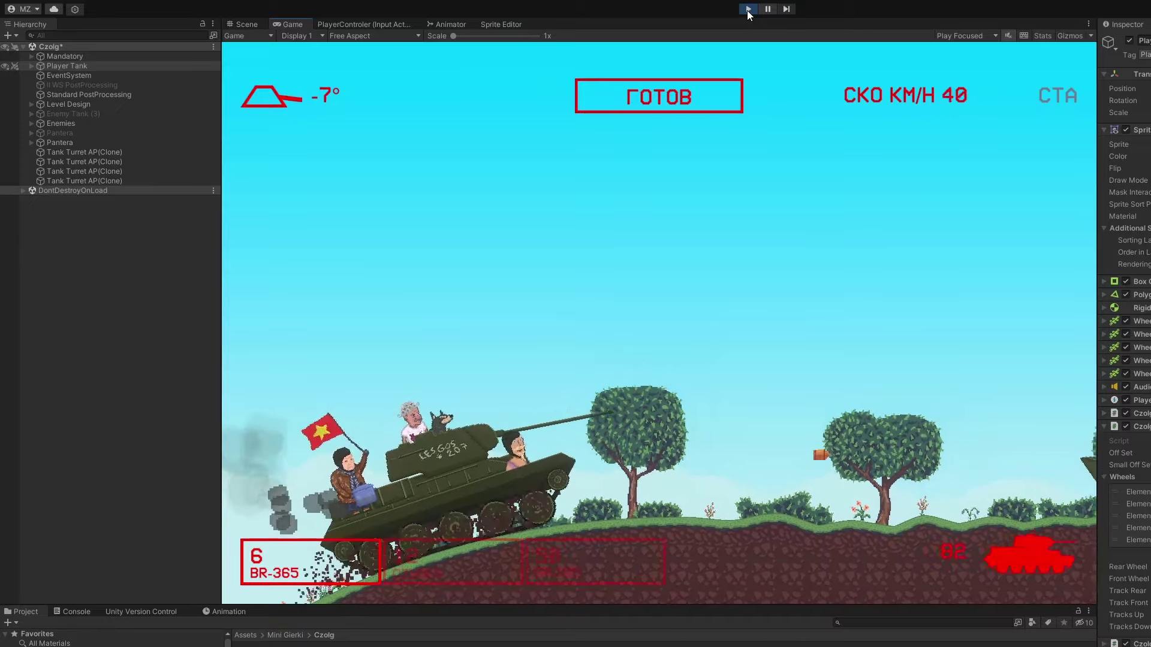
key("d")
Fire repeatedly at the armoured car among the trees on the plateau, adjusting the gun elevation between shots.
key("space")
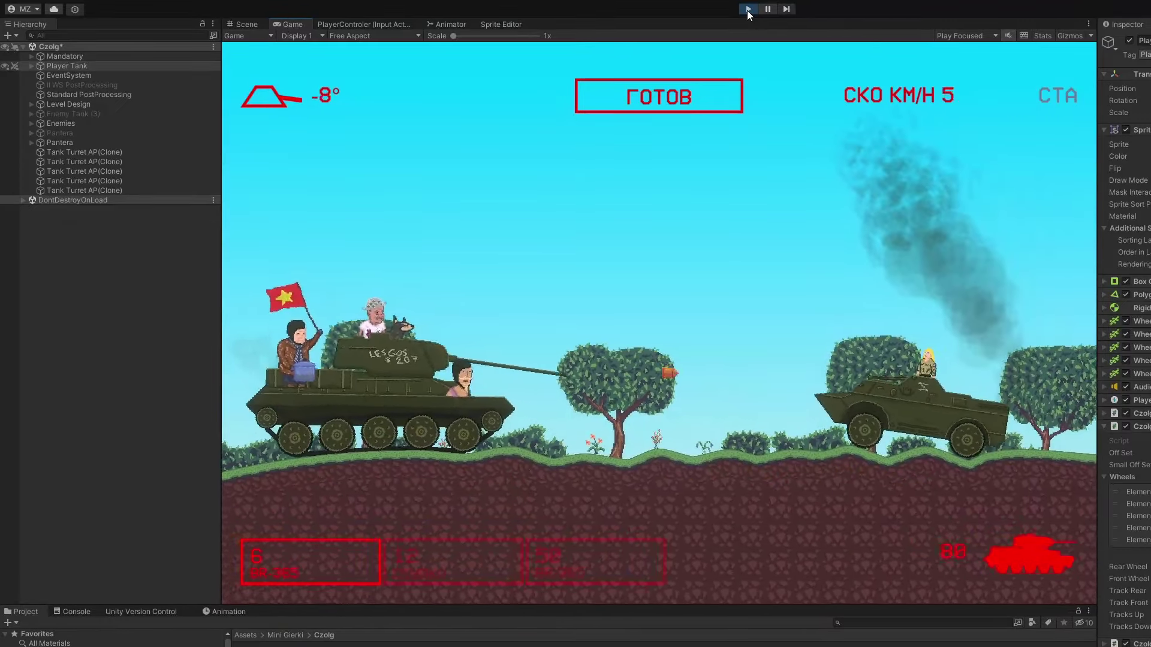
key("space")
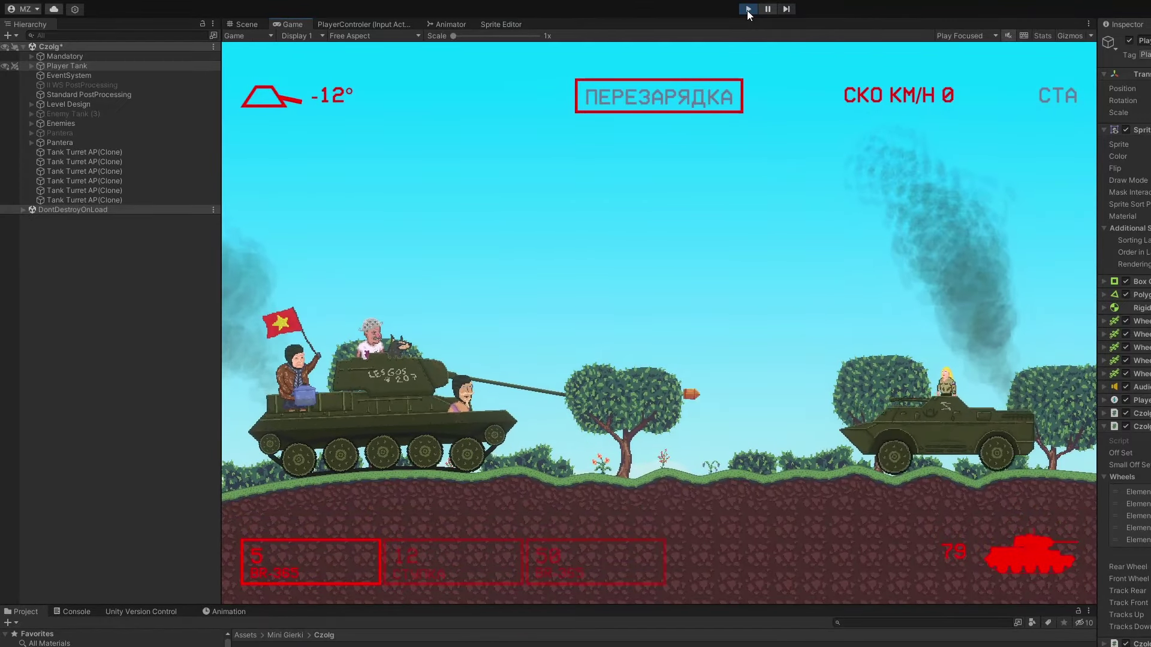
key("space")
key("w")
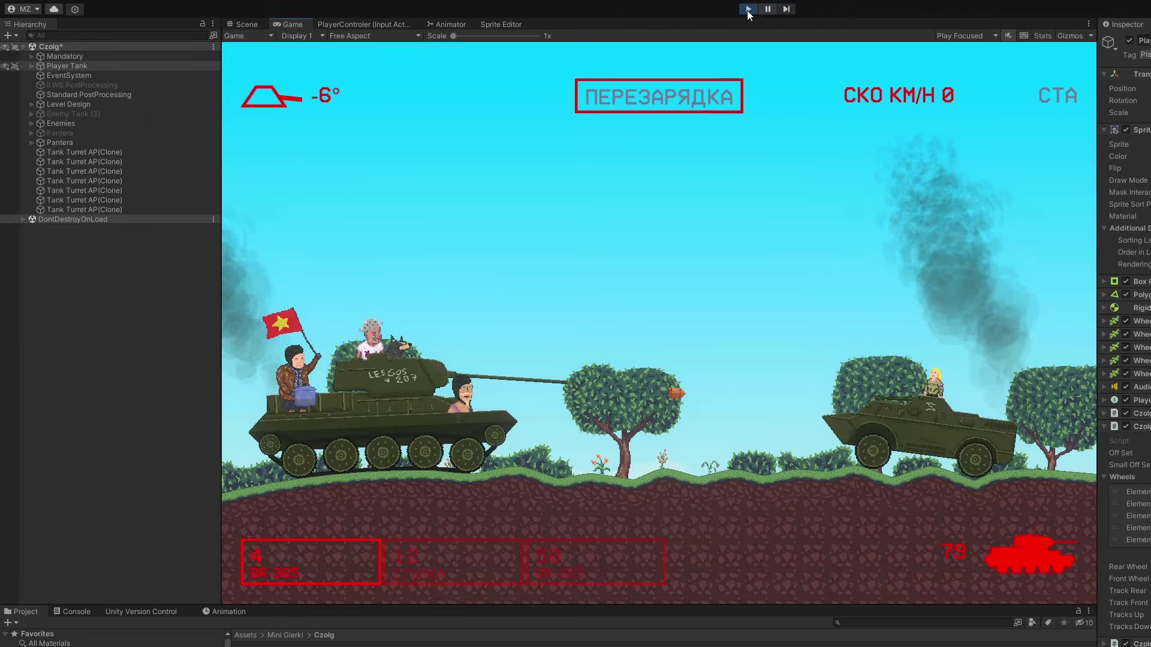
key("space")
key("s")
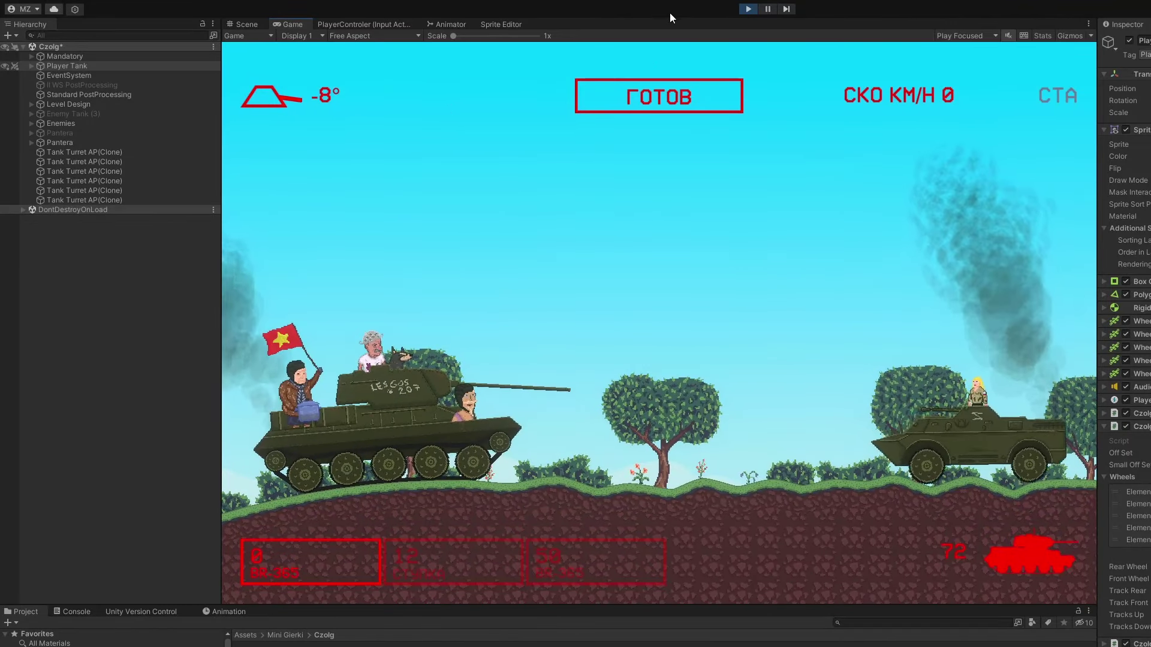
Stop the playtest and set the player tank's BR-365 ammunition to 99 rounds in its turret ammo settings.
left_click(747, 8)
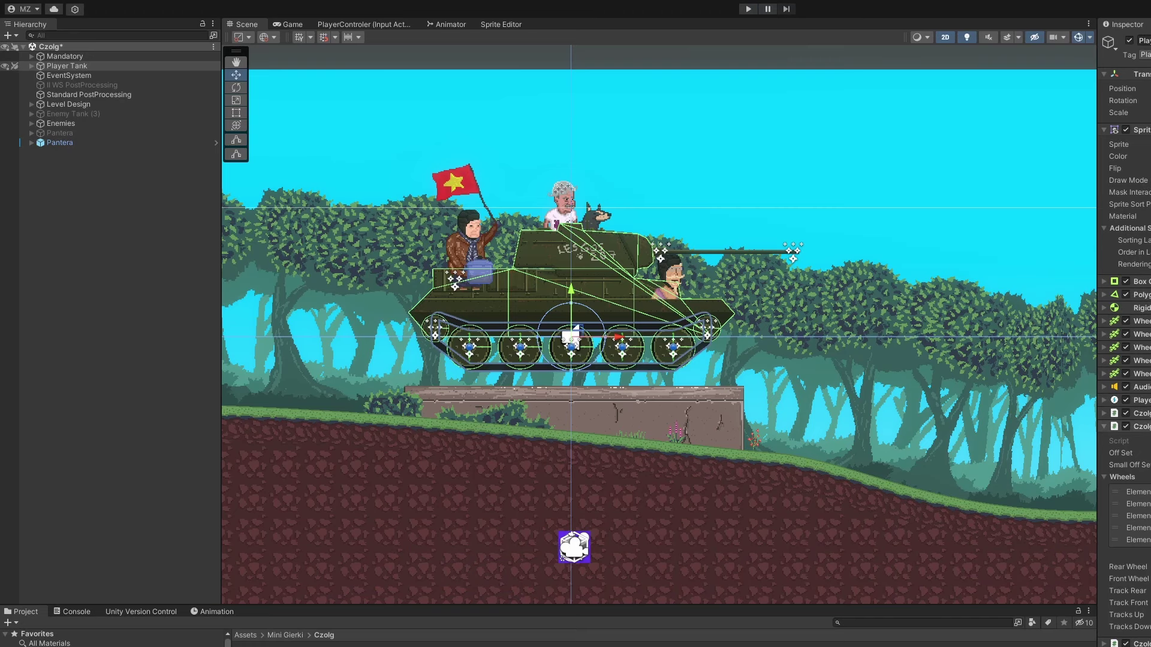
left_click(1141, 427)
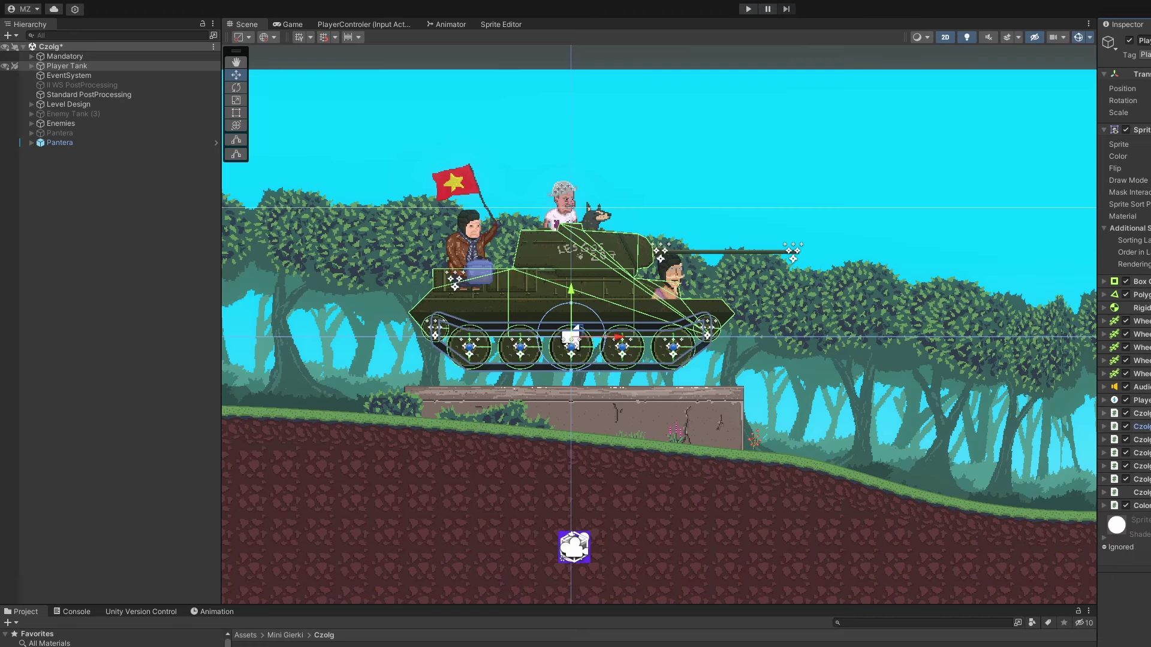
left_click(1141, 413)
scroll(1124, 336, "down", 4)
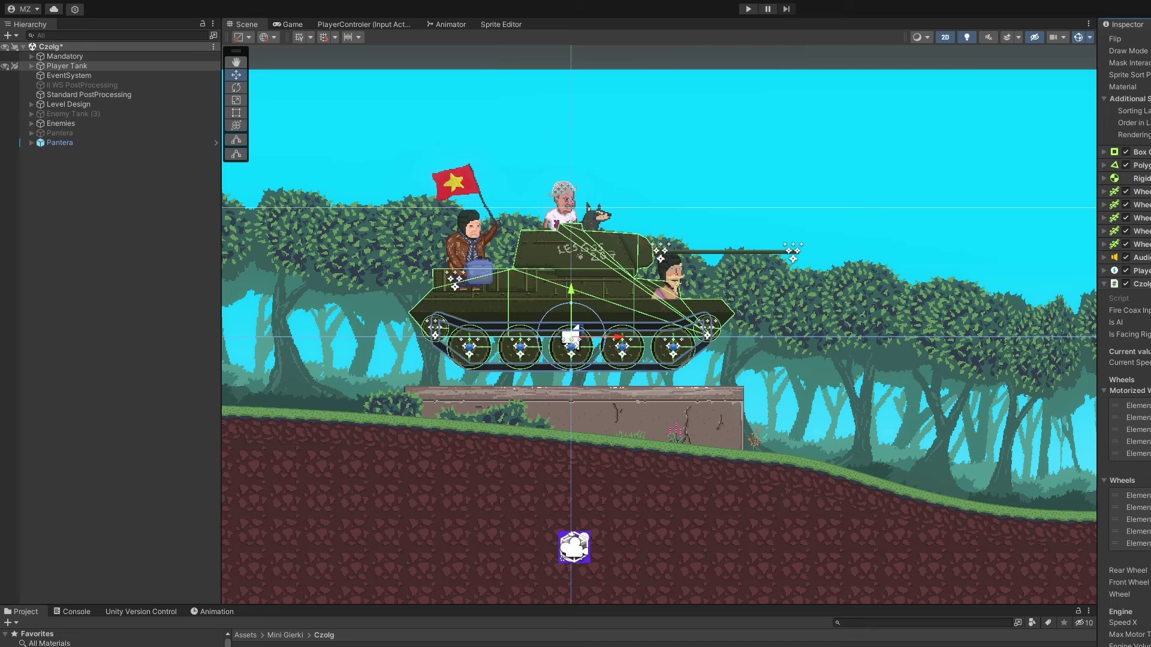
left_click(1103, 284)
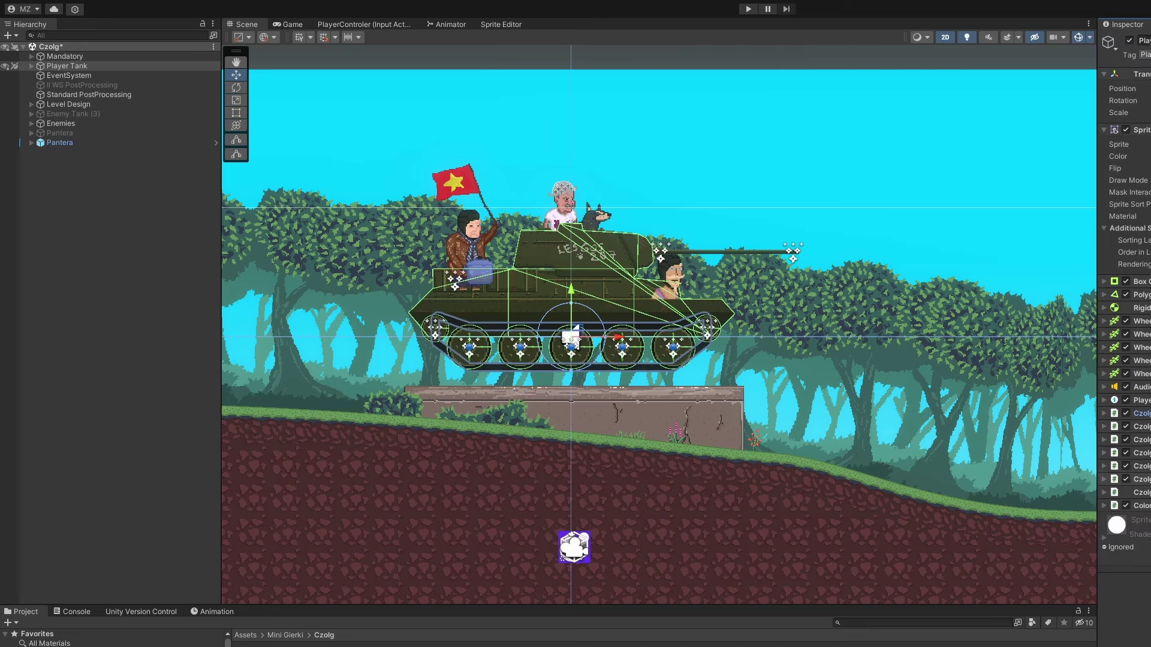
scroll(1123, 336, "down", 3)
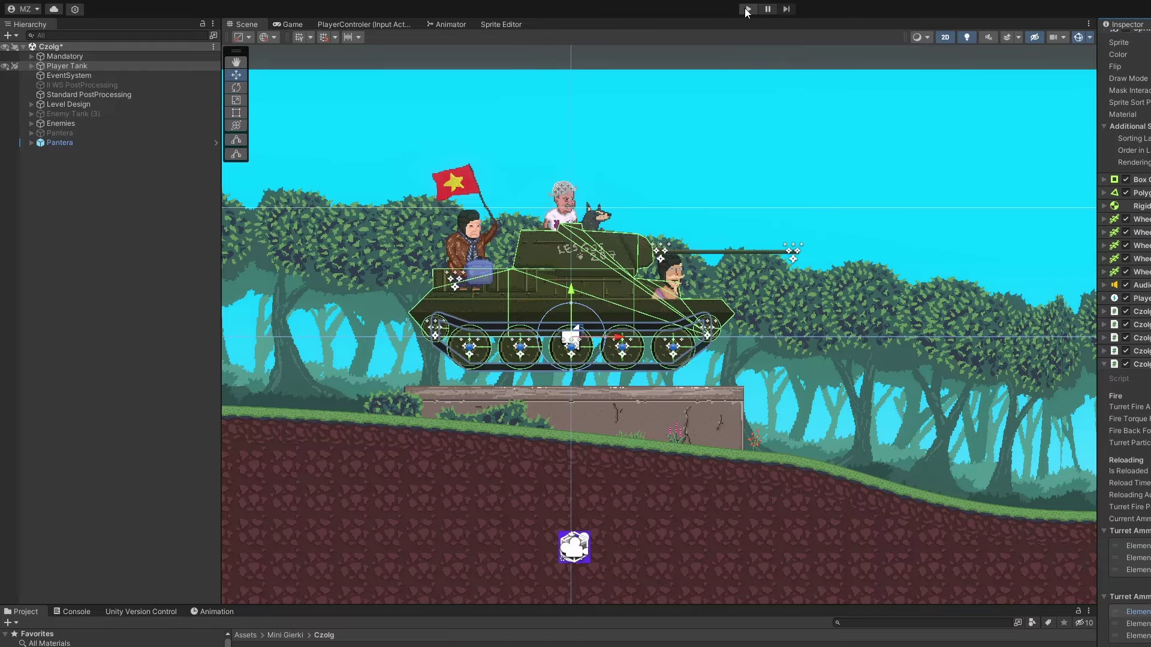
Restart the playtest and drive the tank from the stone platform through the forest and past the Belweder signs.
left_click(748, 9)
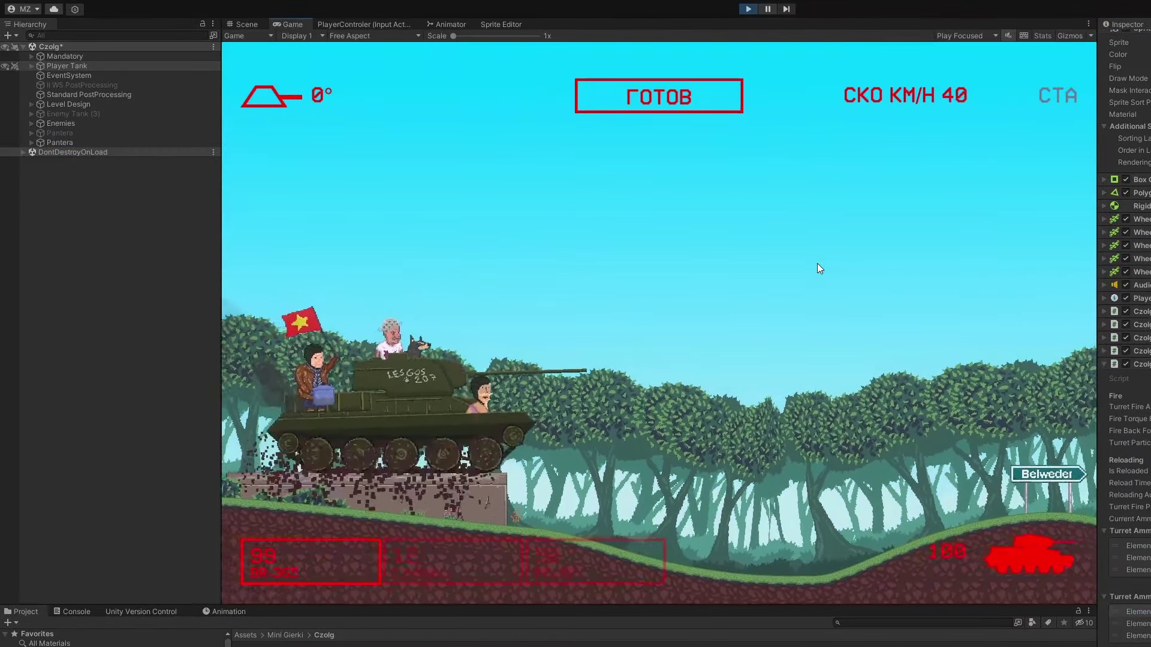
key("w")
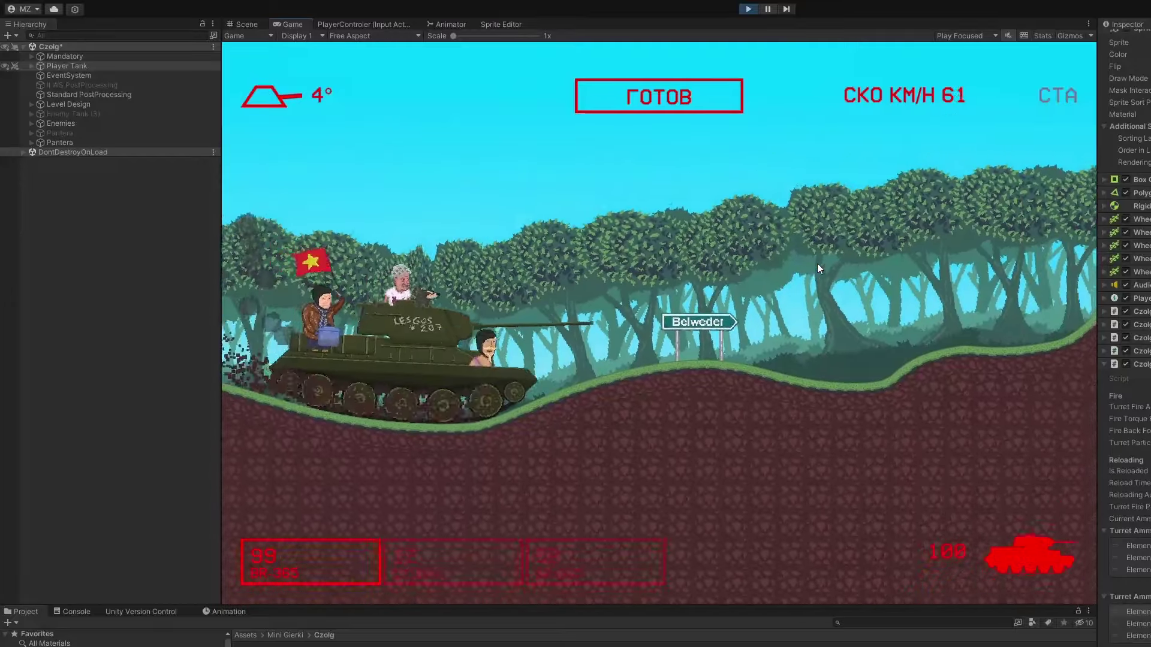
key("d")
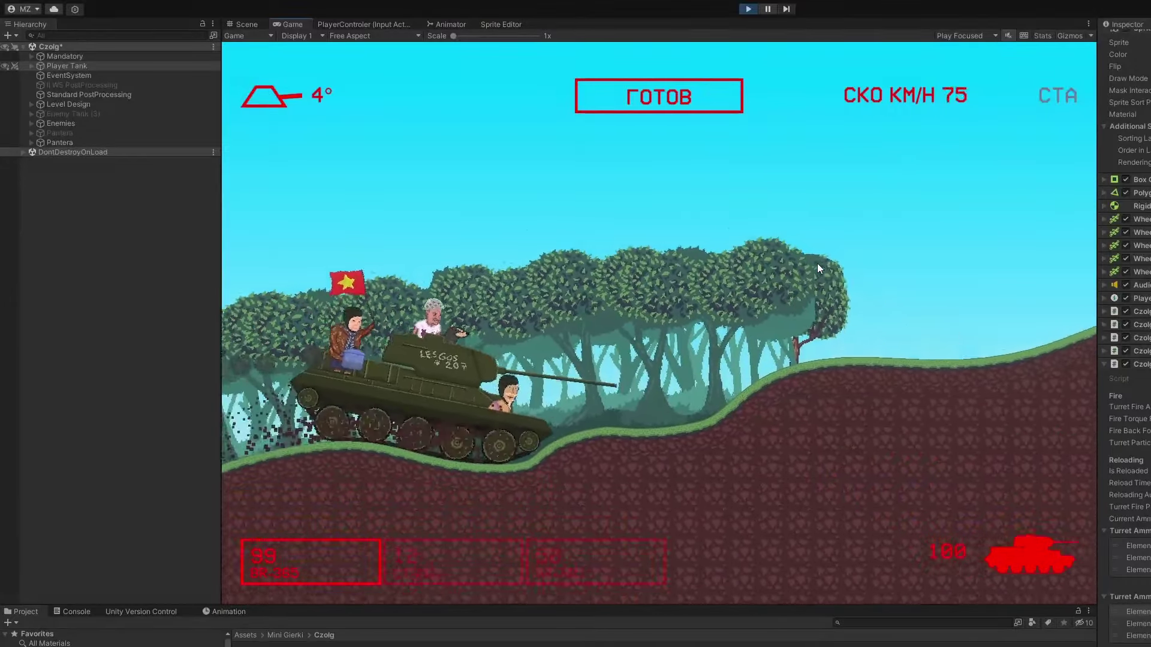
key("d")
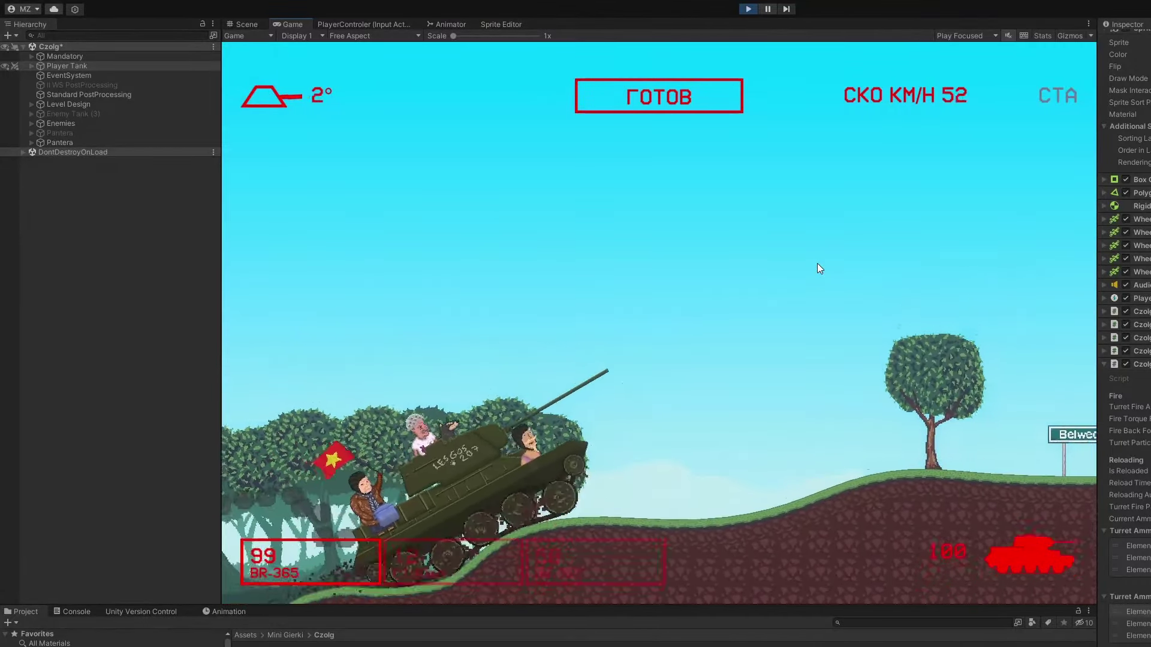
key("d")
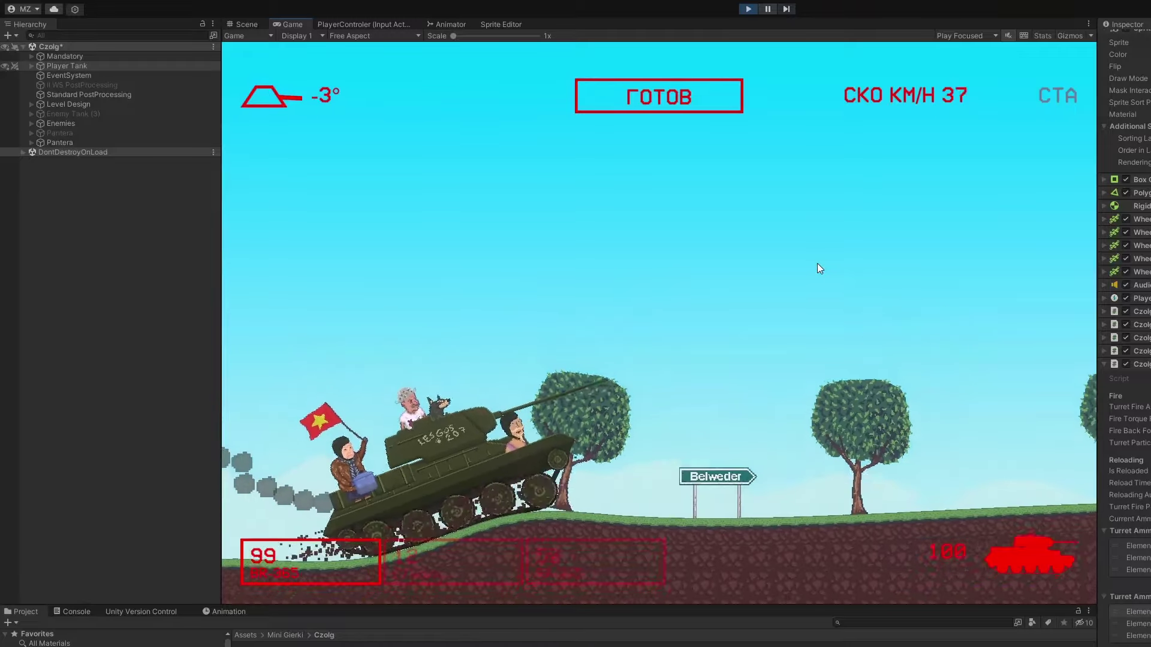
key("d")
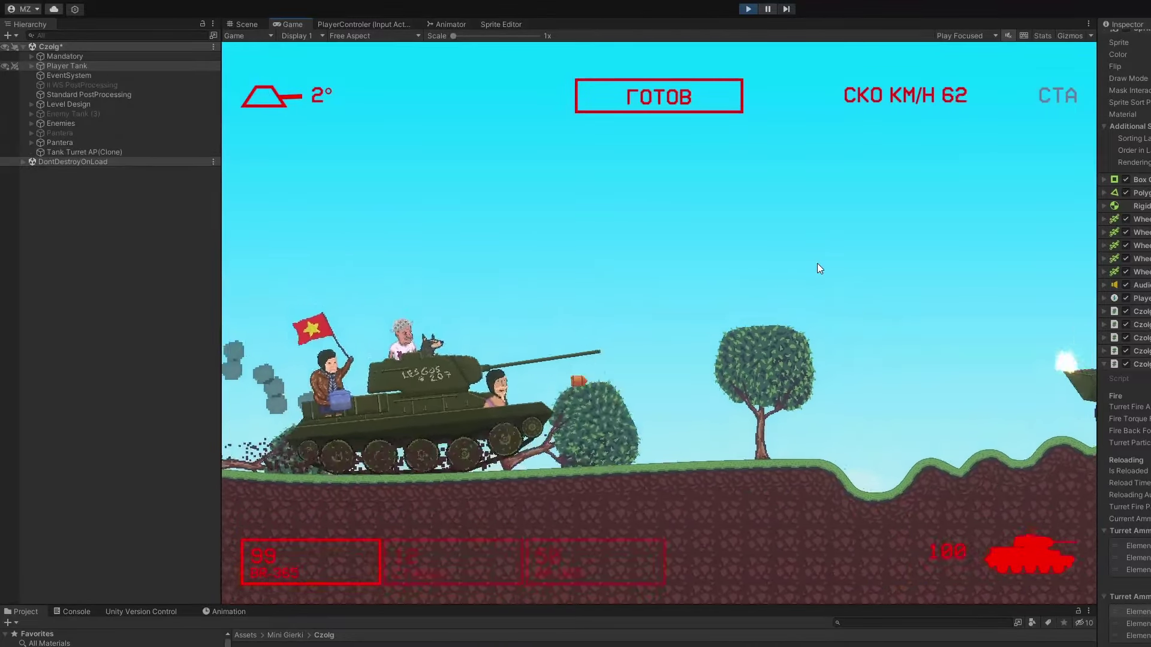
Close in on the first armoured car beyond the dip and fire the gun until it is destroyed.
key("d")
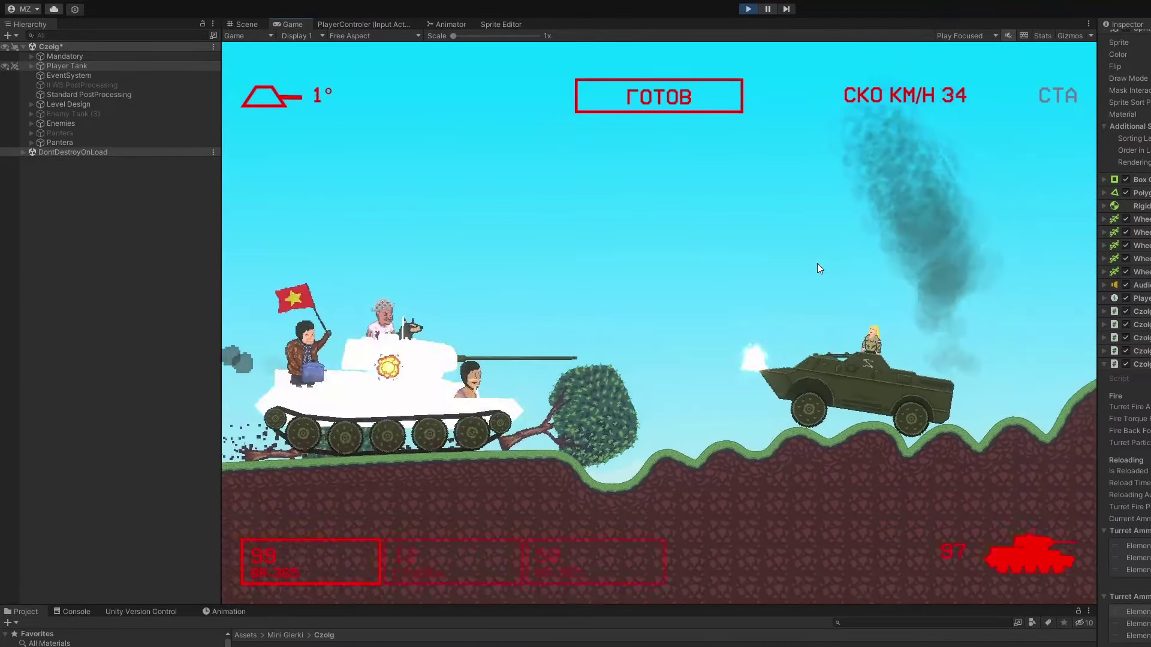
key("space")
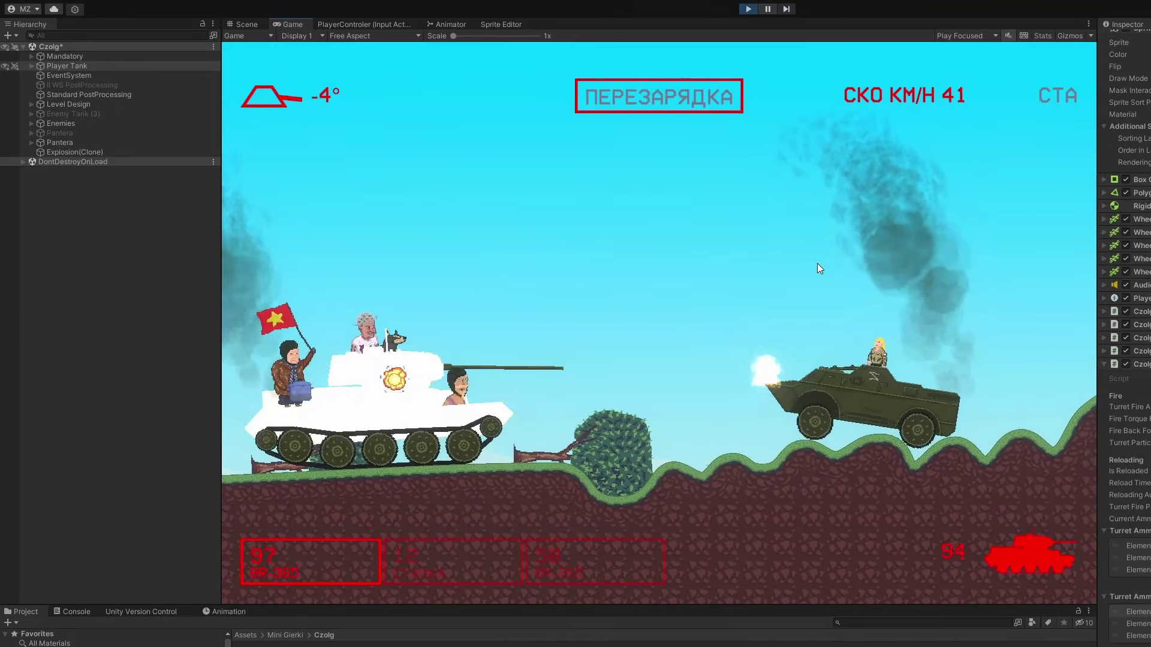
key("space")
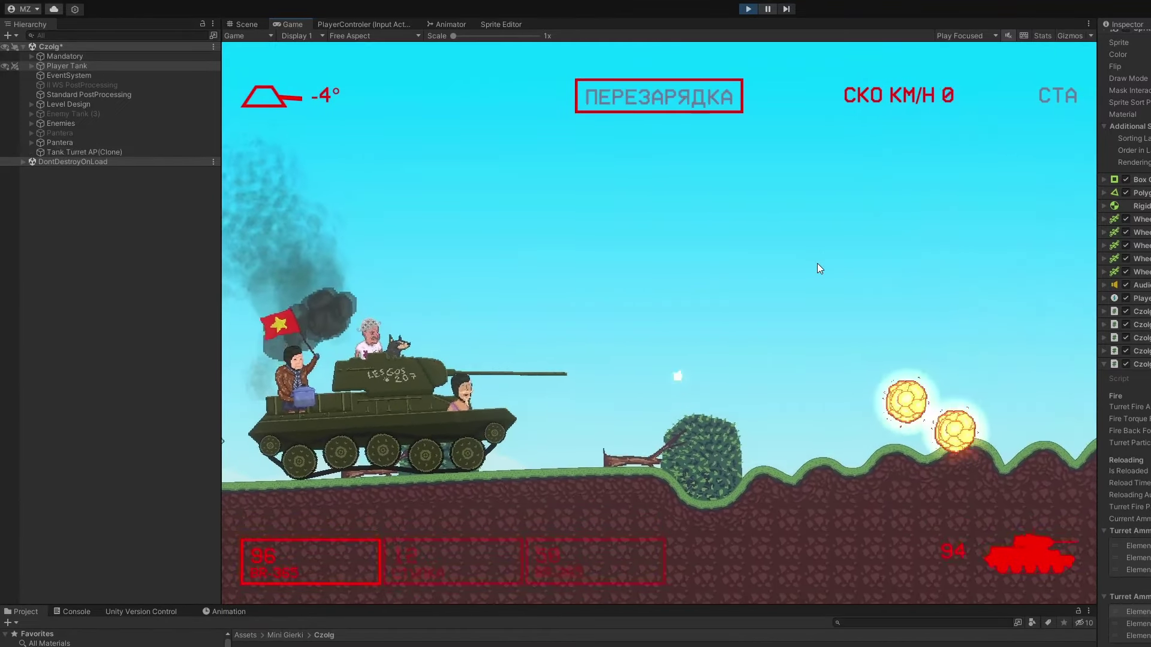
Advance across the dip onto the bumpy ground and shell the second armoured car on the hill ahead.
key("d")
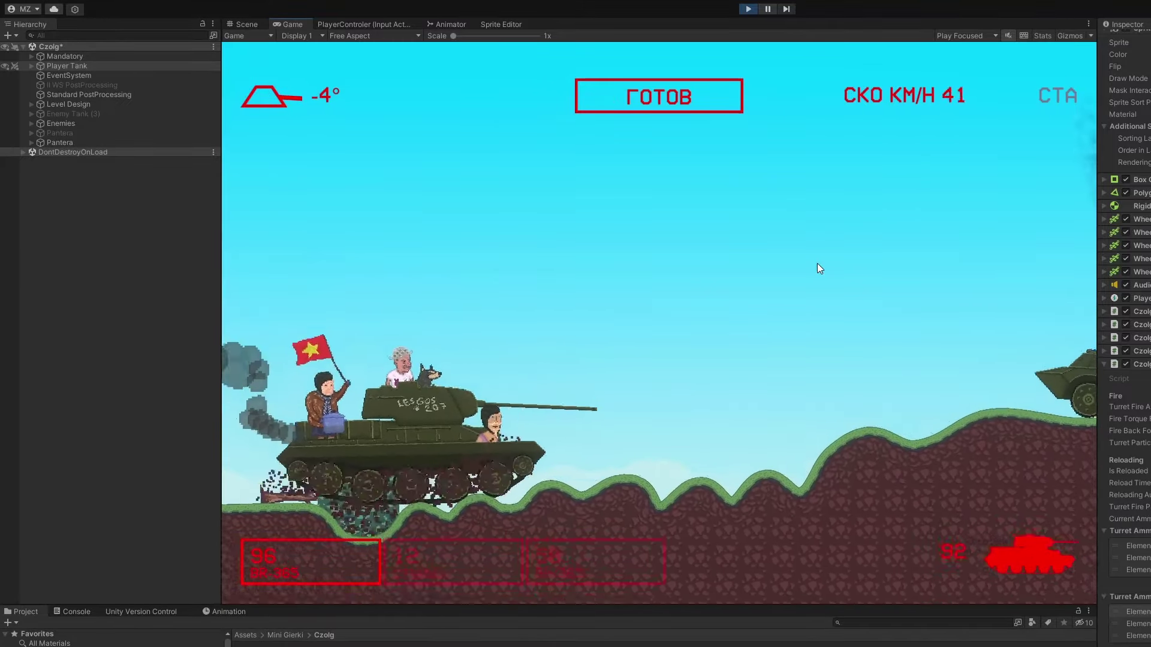
key("space")
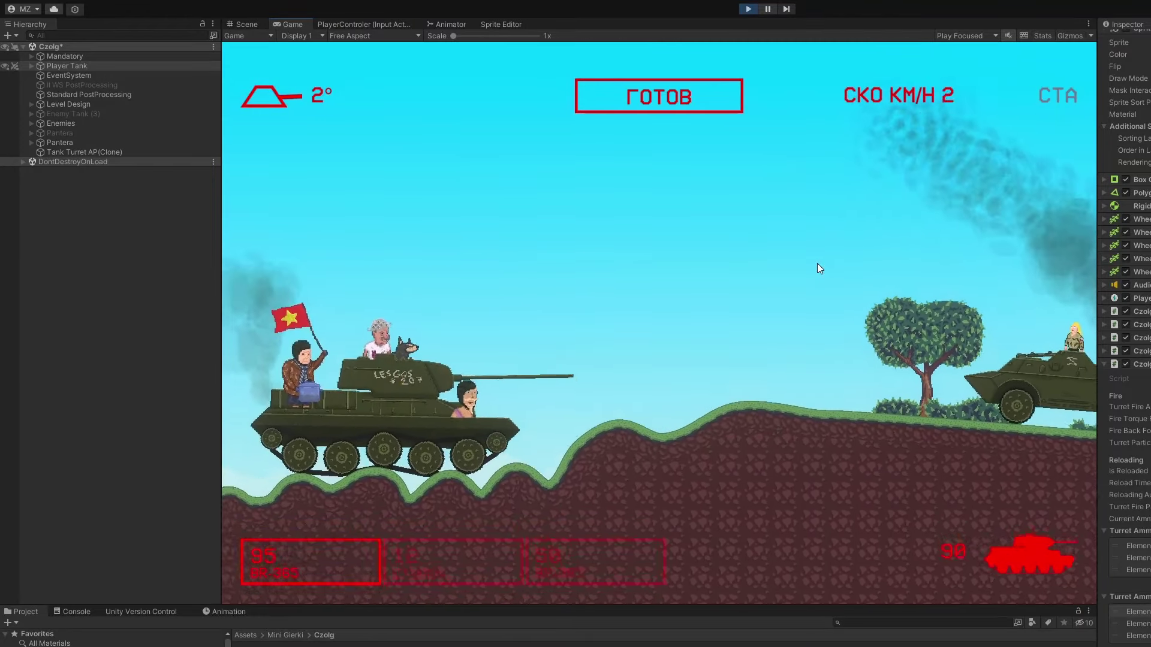
key("space")
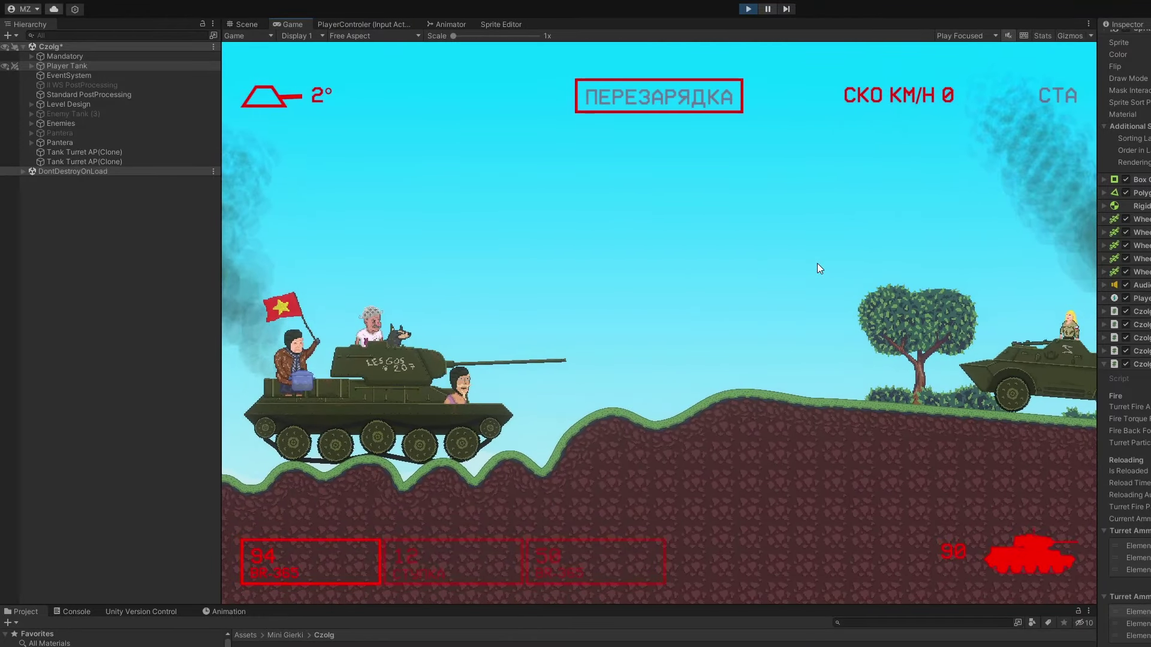
key("space")
Lower the gun slightly and drive the tank over the hill and down the steep drop onto the valley floor.
key("d")
key("s")
key("d")
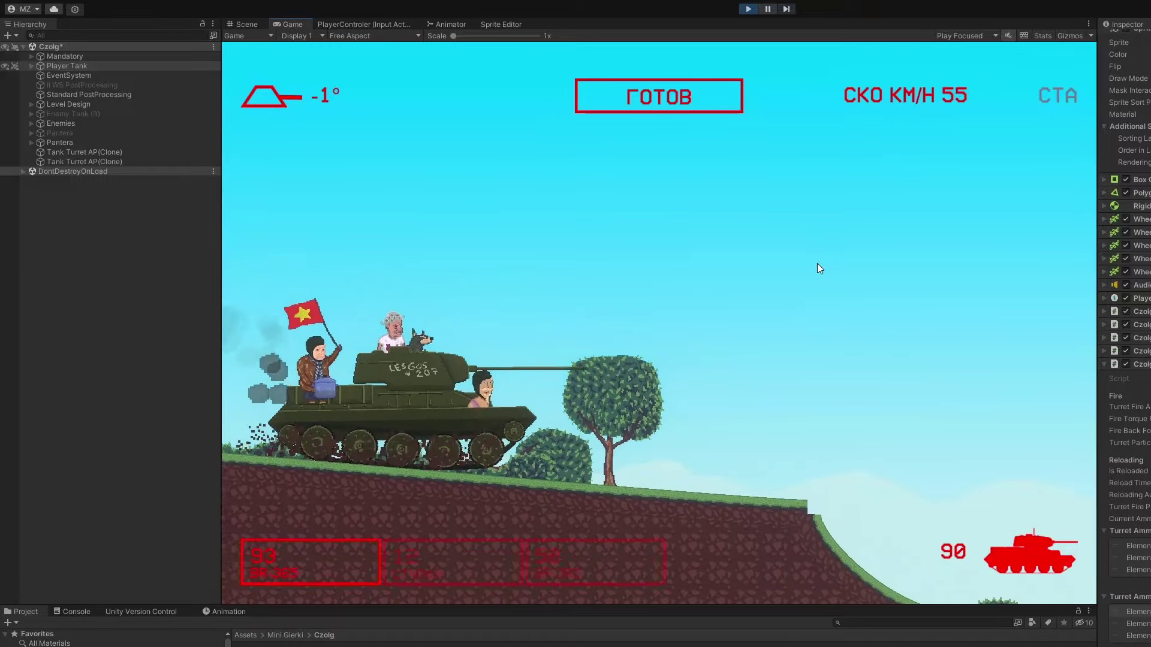
key("d")
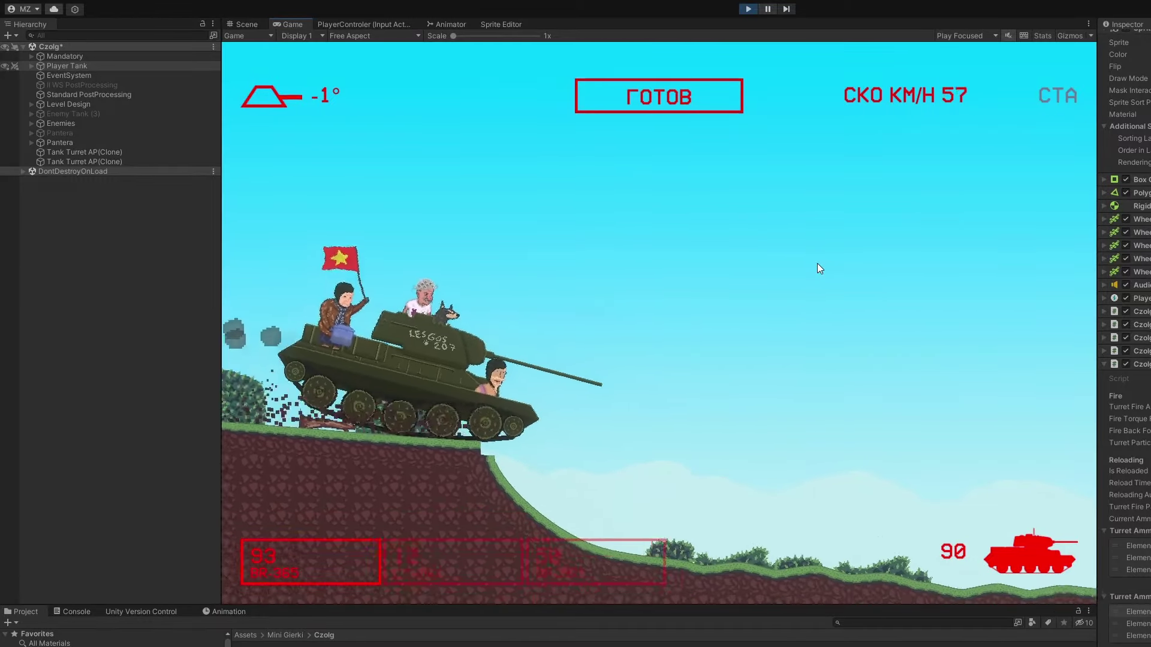
key("d")
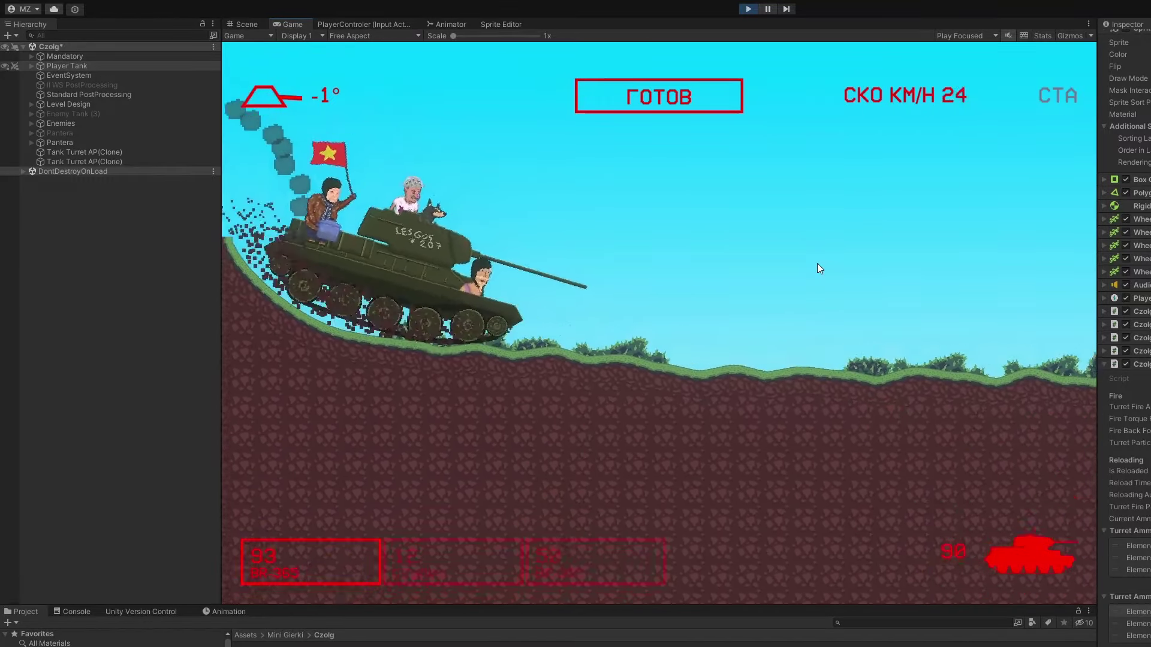
key("d")
key("d")
Fire repeatedly at the third armoured car on the valley floor until it is destroyed.
key("space")
key("space")
key("space")
key("space")
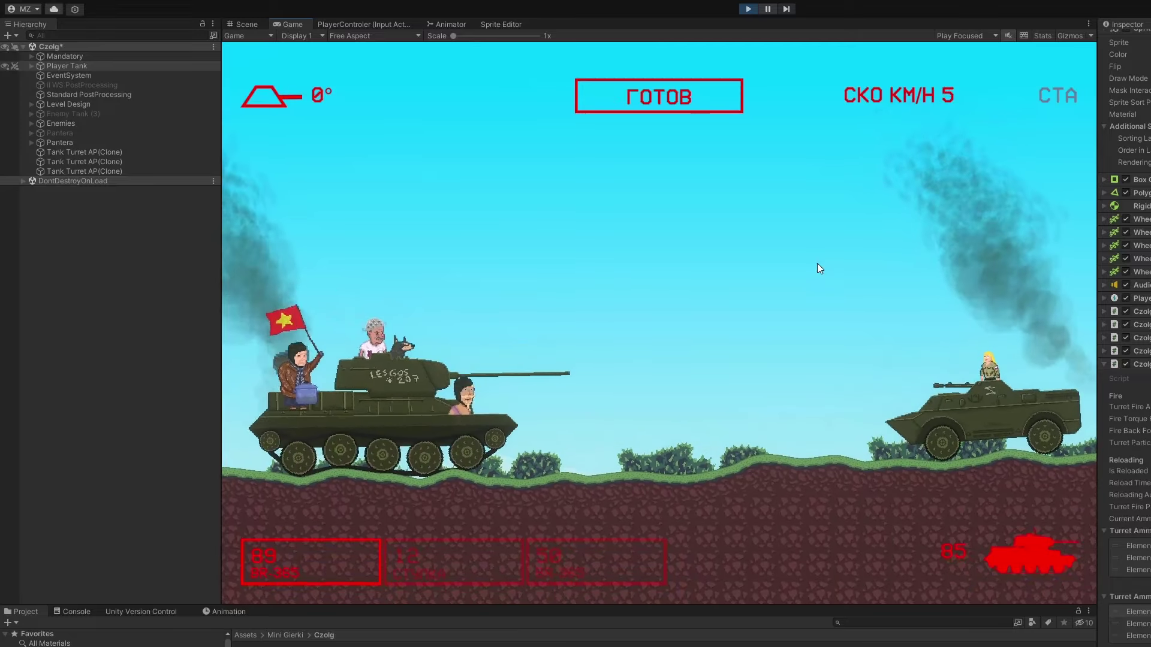
key("space")
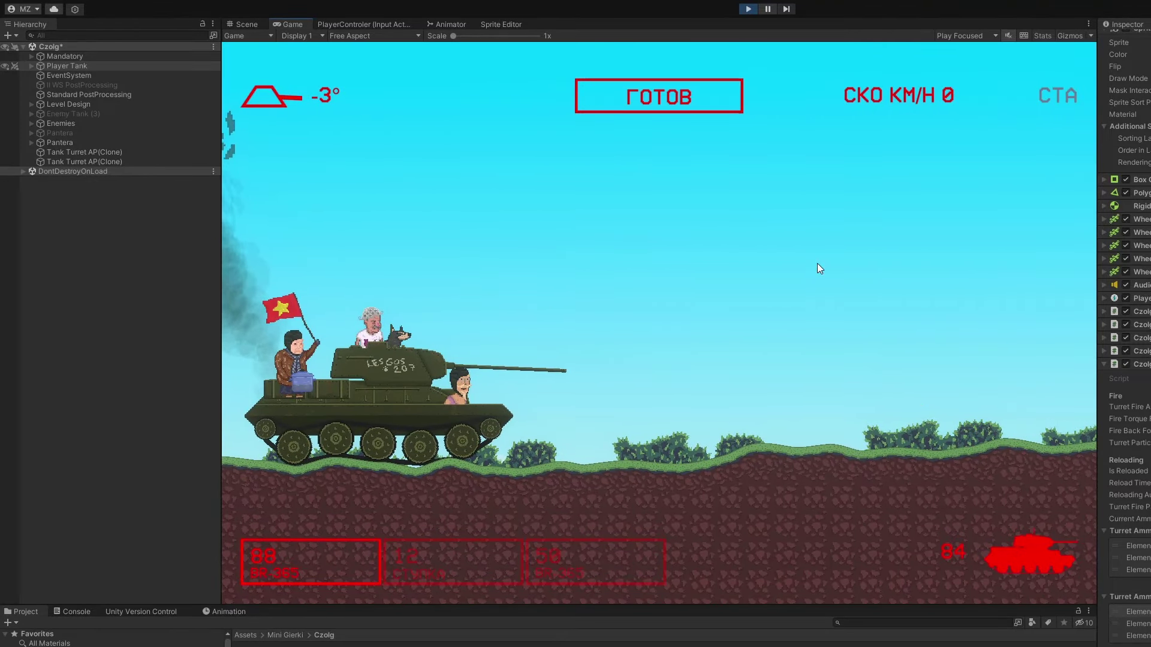
Drive further along the valley and shell the armoured car standing on the uneven rise by the tree.
key("d")
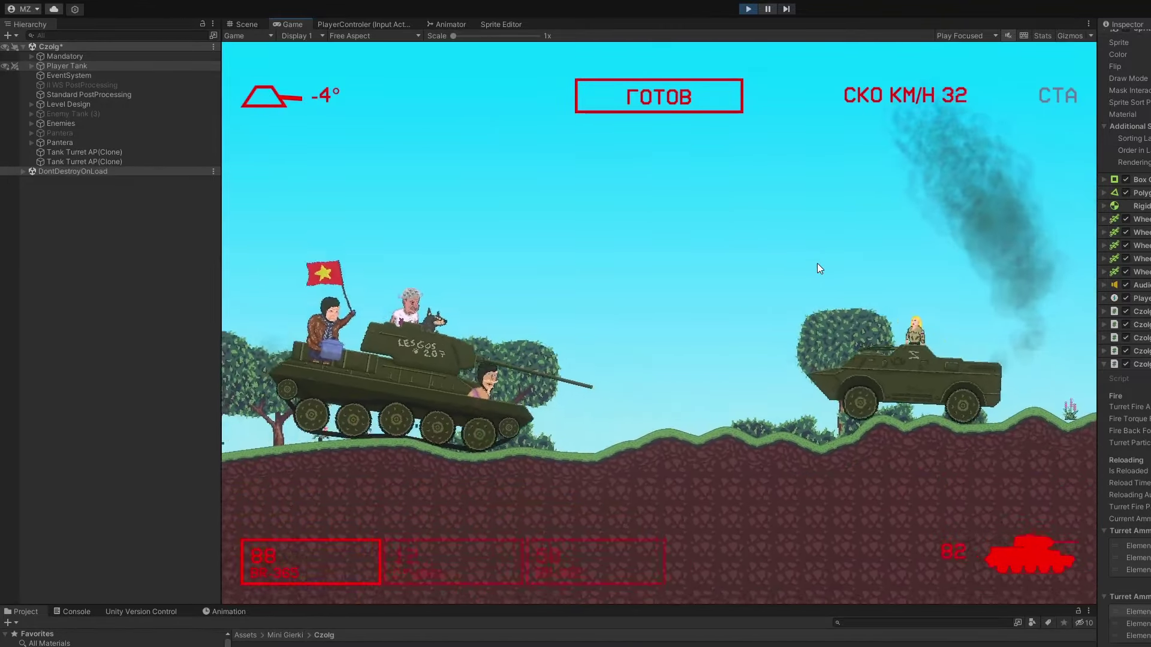
key("space")
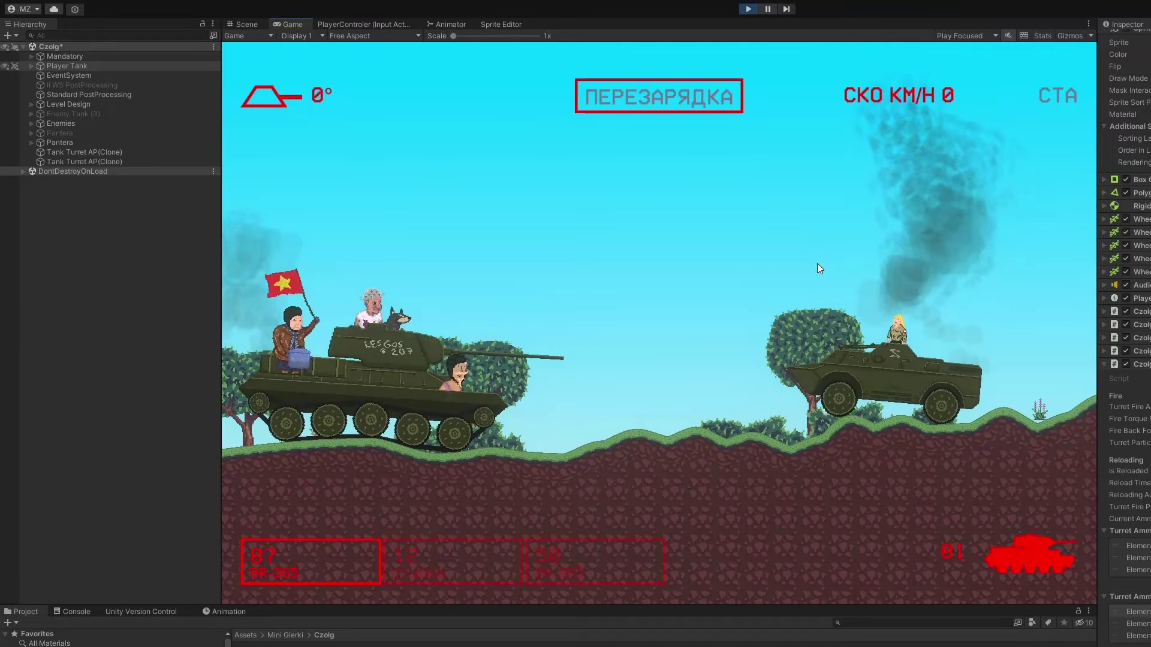
key("space")
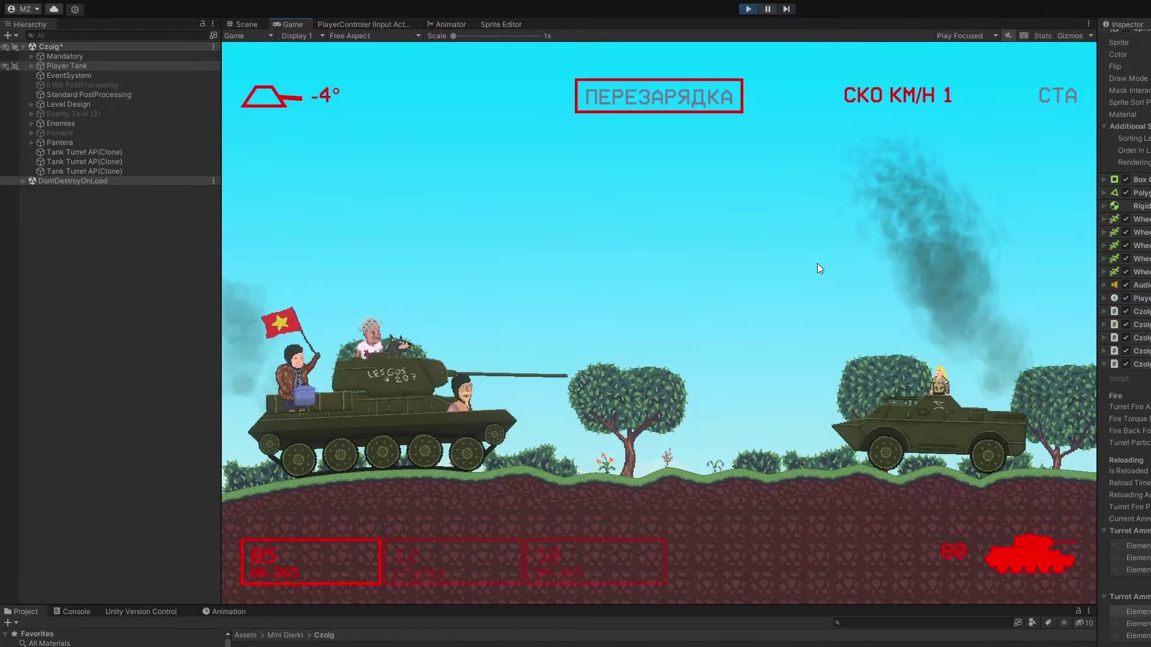
Engage the armoured car on the tree-lined plateau with repeated shots, keeping the gun lowered to about -9°.
key("space")
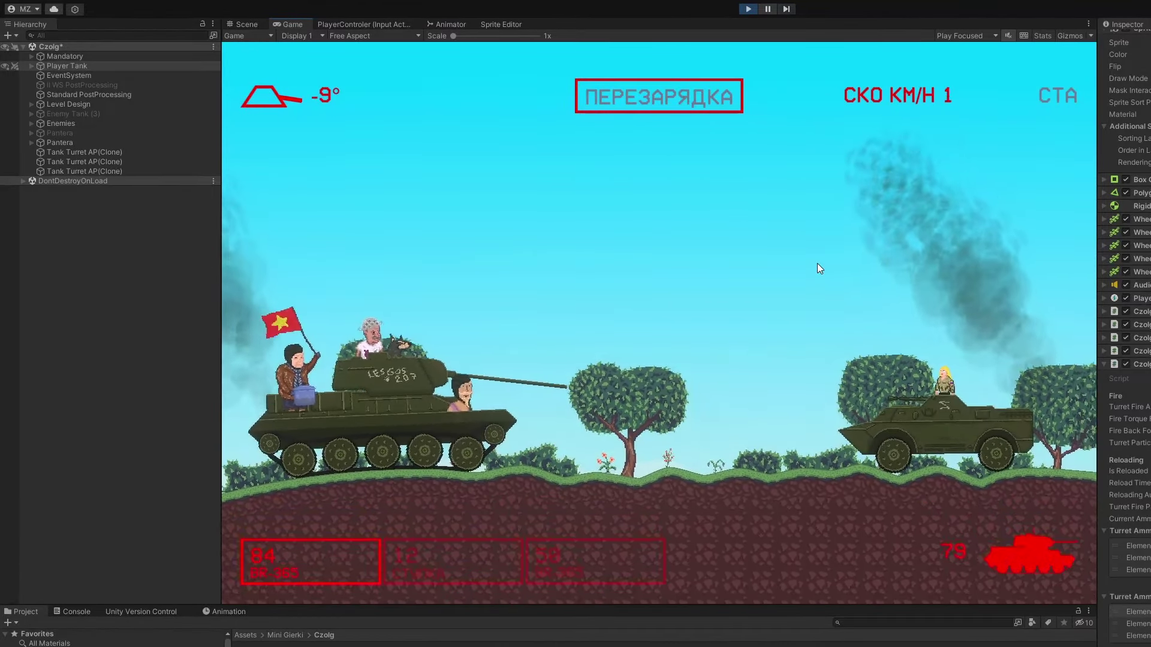
key("space")
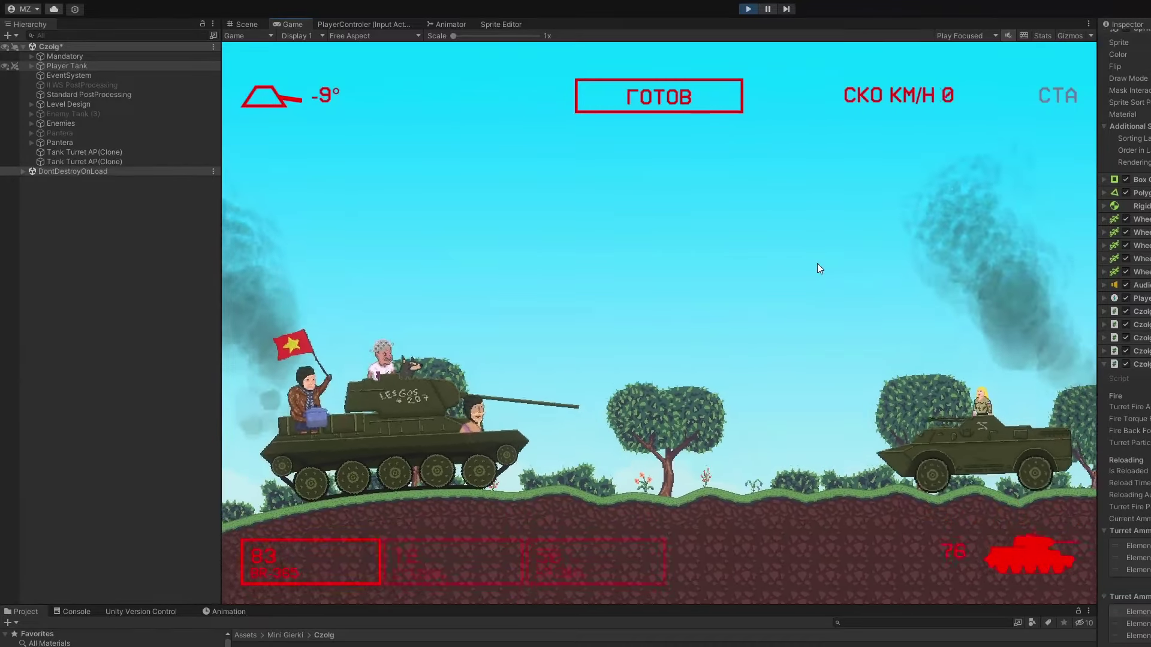
key("space")
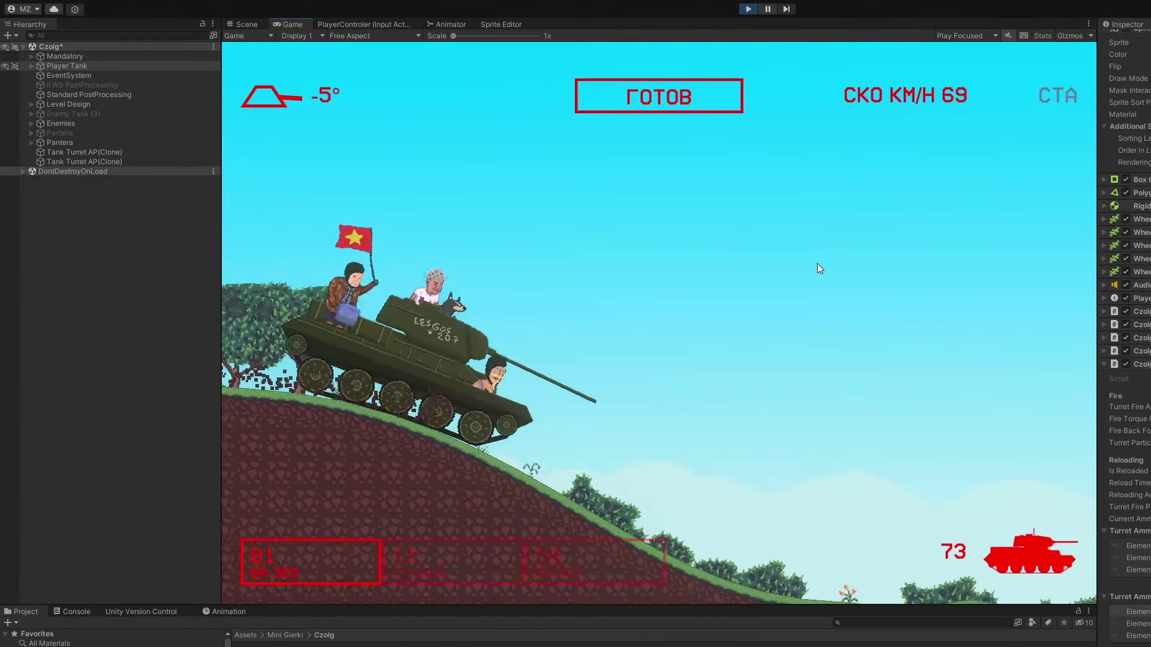
Raise the gun to shell the armoured car below the long slope, and fire ahead while approaching the cemetery.
key("w")
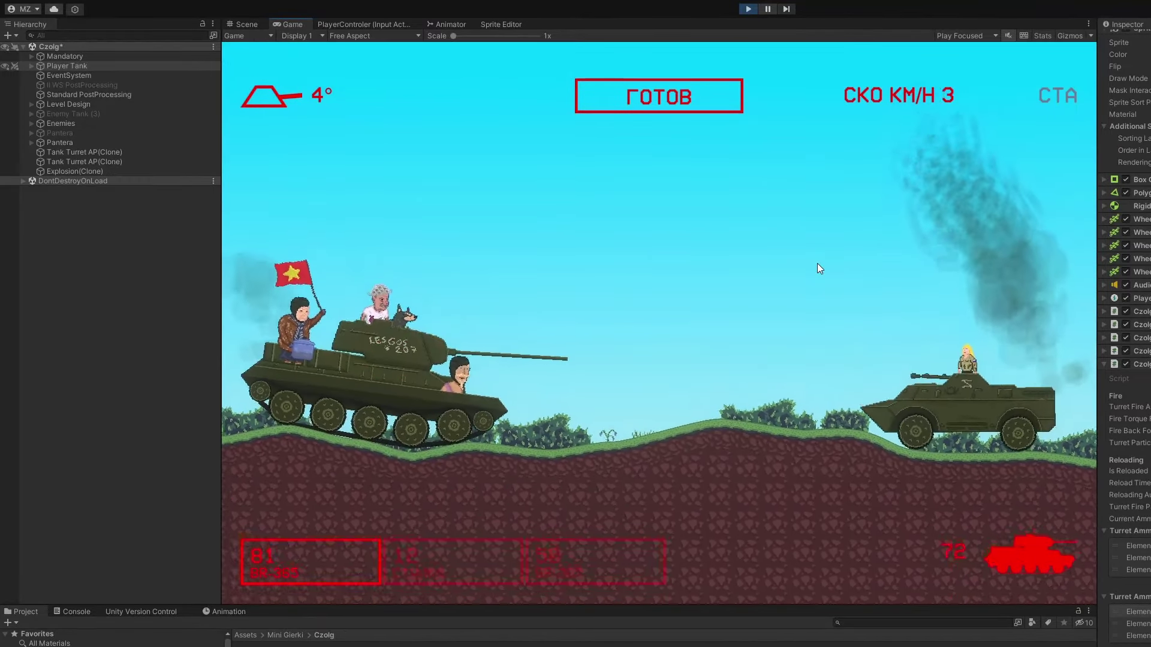
key("space")
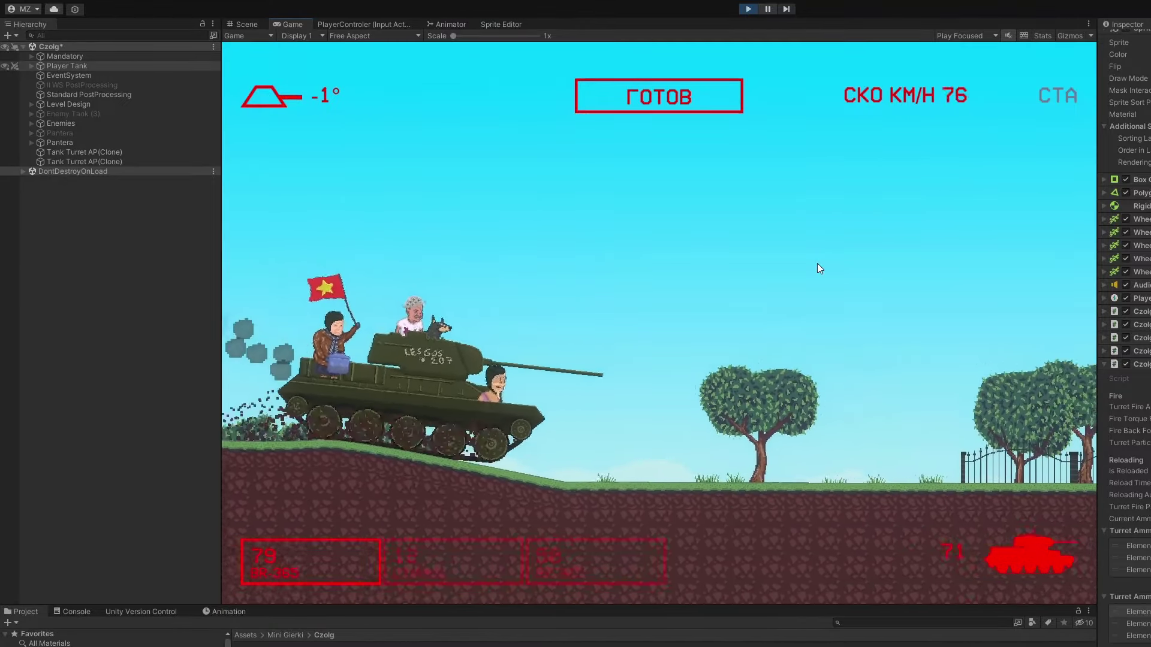
key("space")
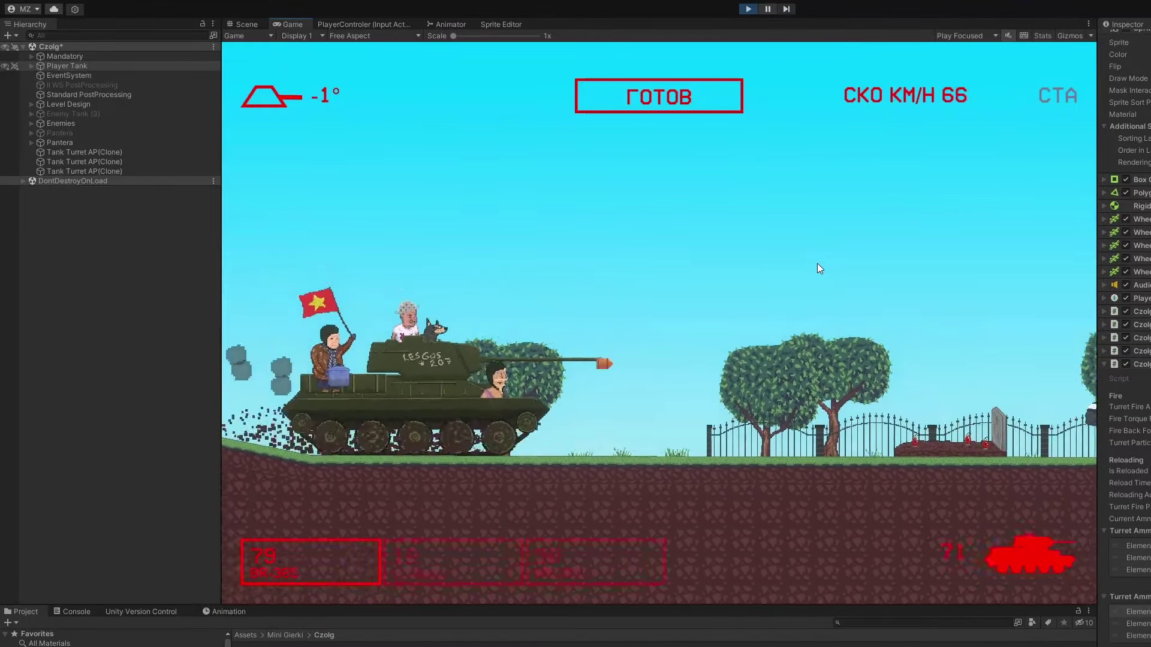
Shell the first hearse at the cemetery entrance with the gun lowered to about -6°, and drive on past the graves.
key("space")
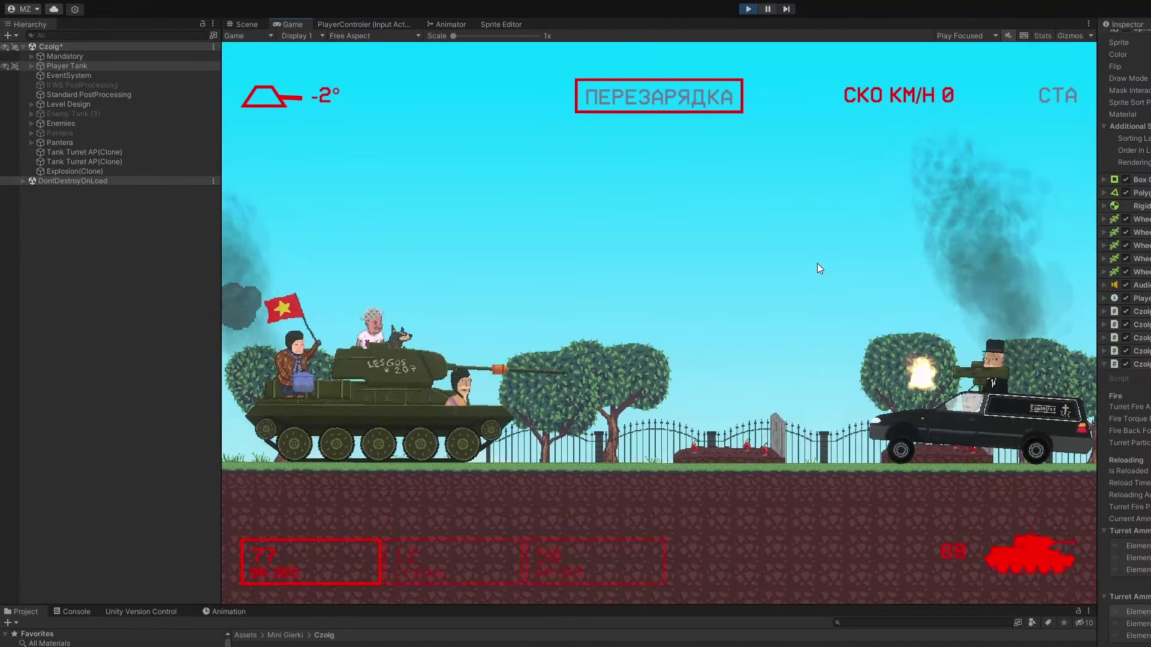
key("space")
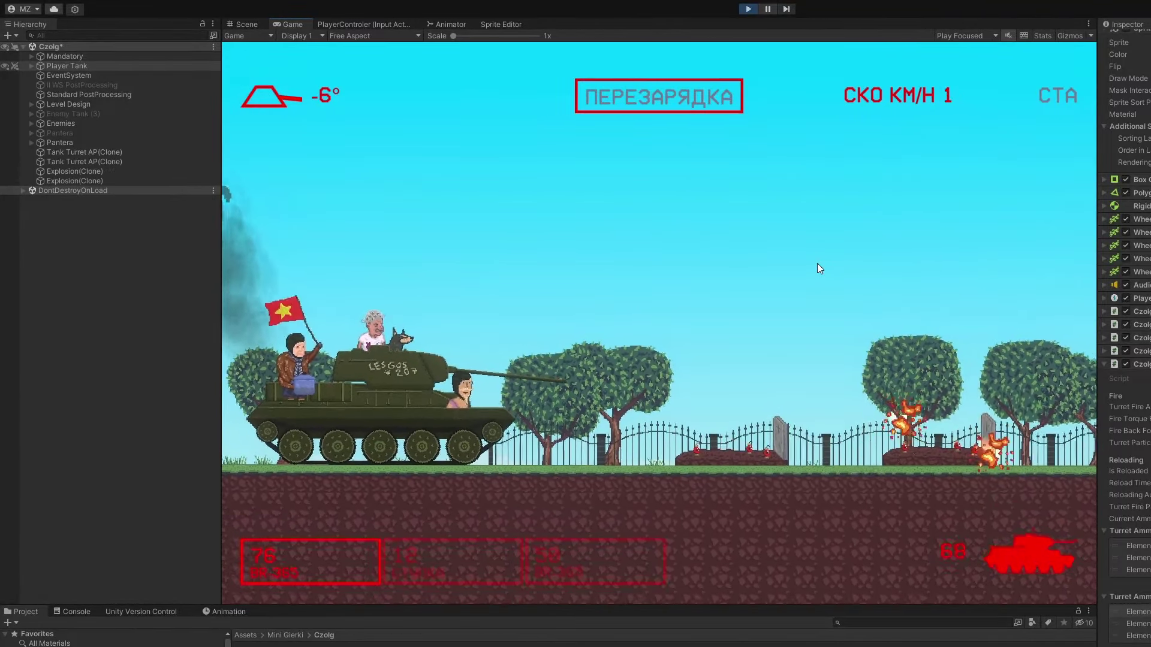
key("d")
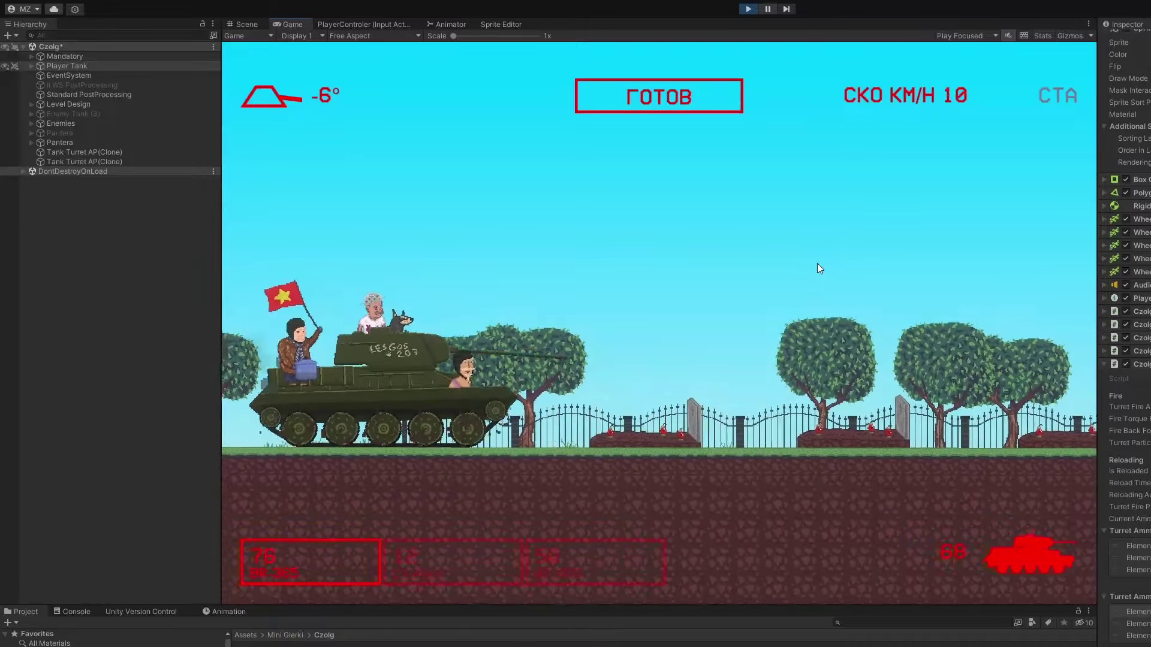
Engage the second hearse among the graves, backing away between shots and lowering the gun to about -7°.
key("w")
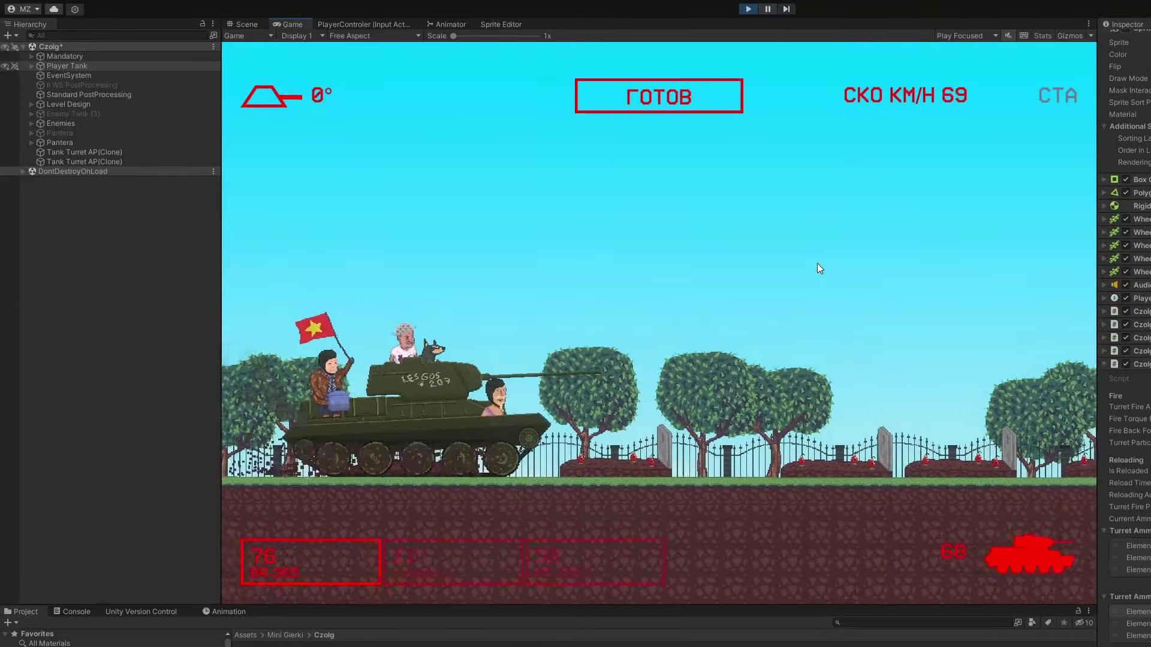
key("s")
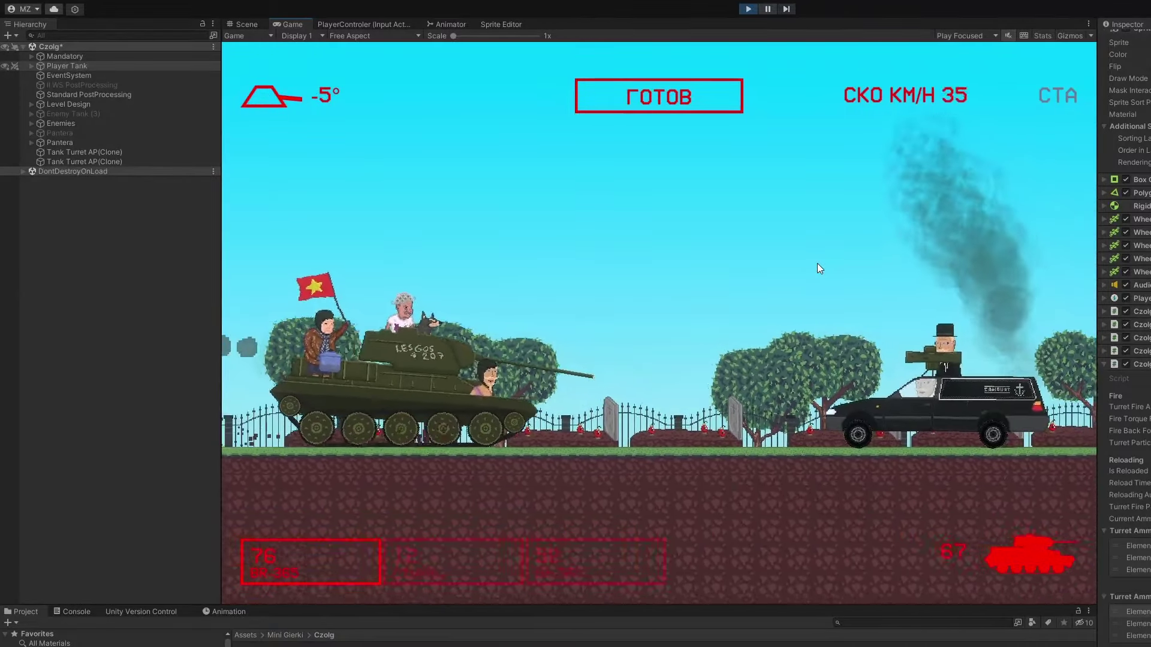
key("space")
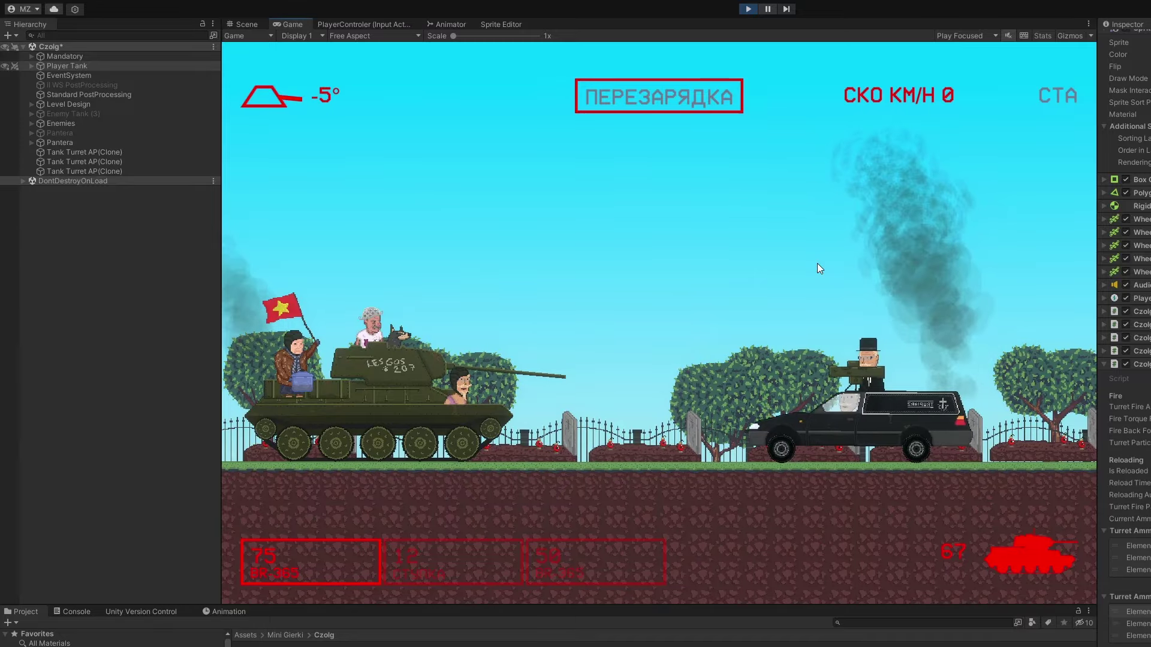
key("space")
key("a")
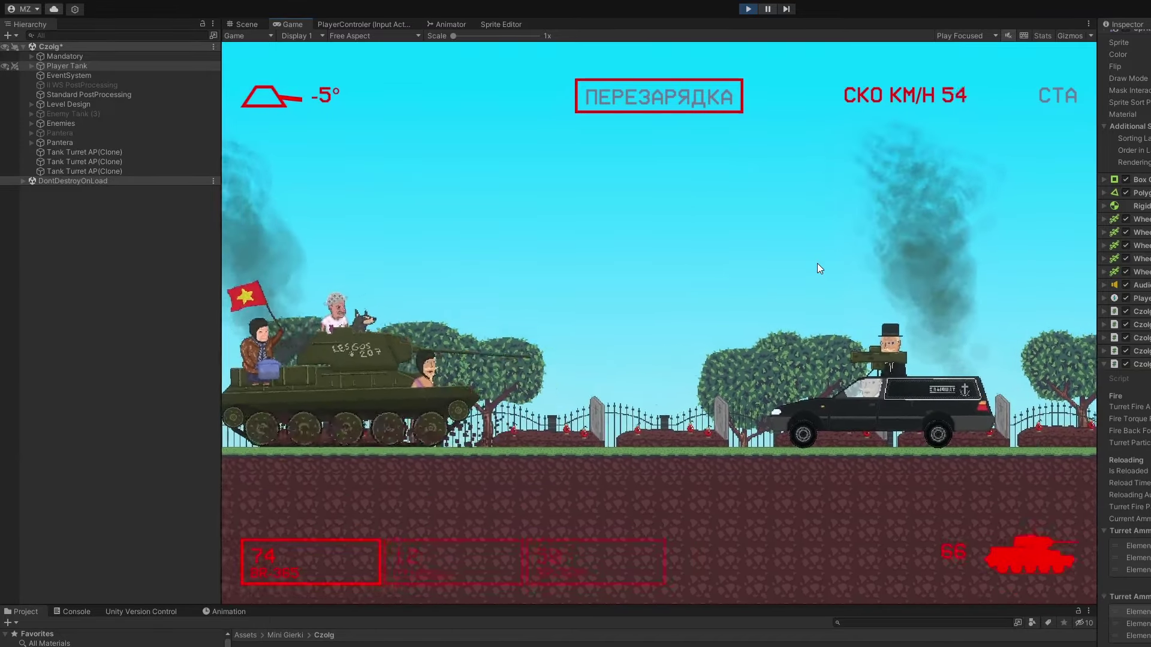
key("s")
key("space")
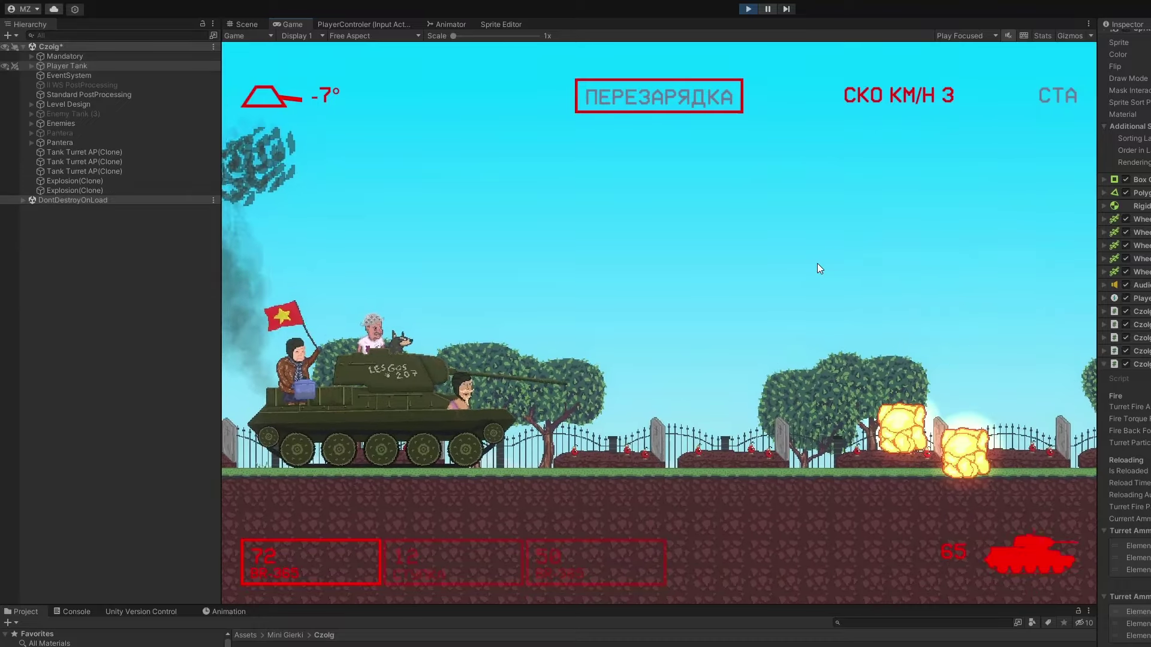
Advance along the cemetery and fire repeatedly at the third hearse with the gun at about -6°.
key("d")
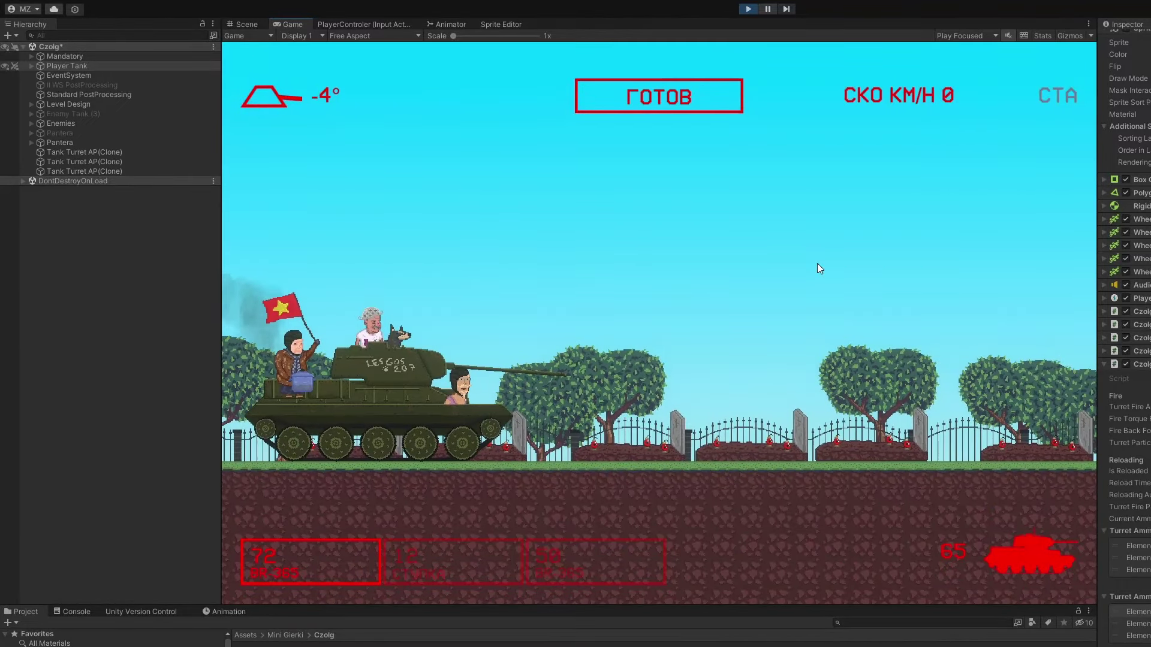
key("d")
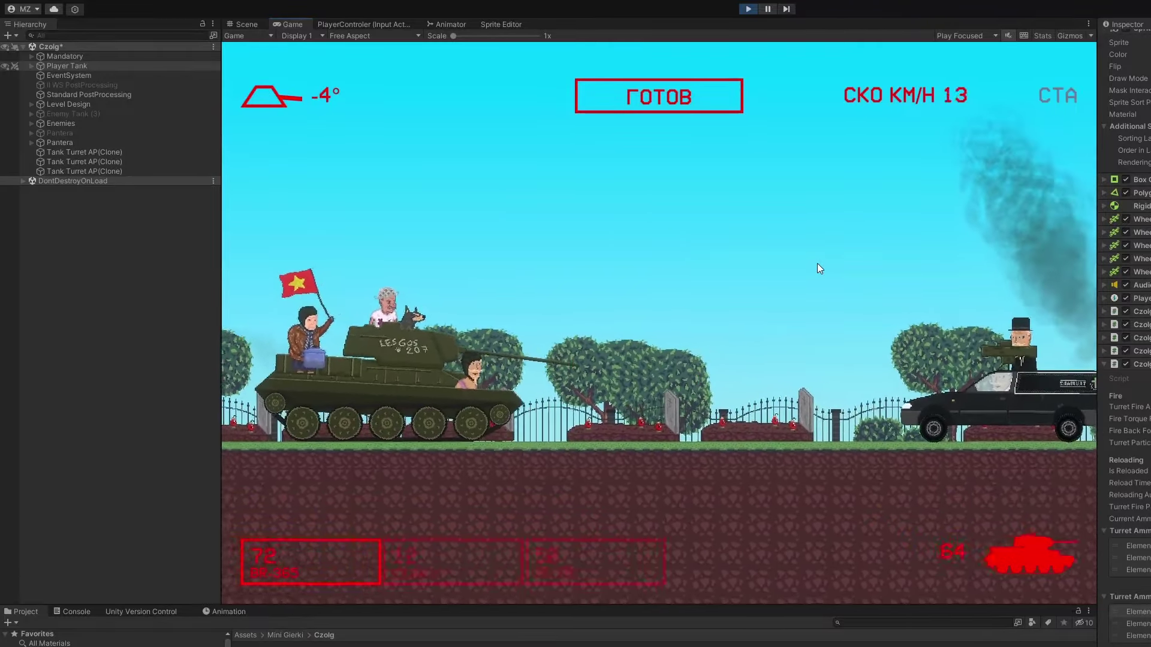
key("space")
key("space")
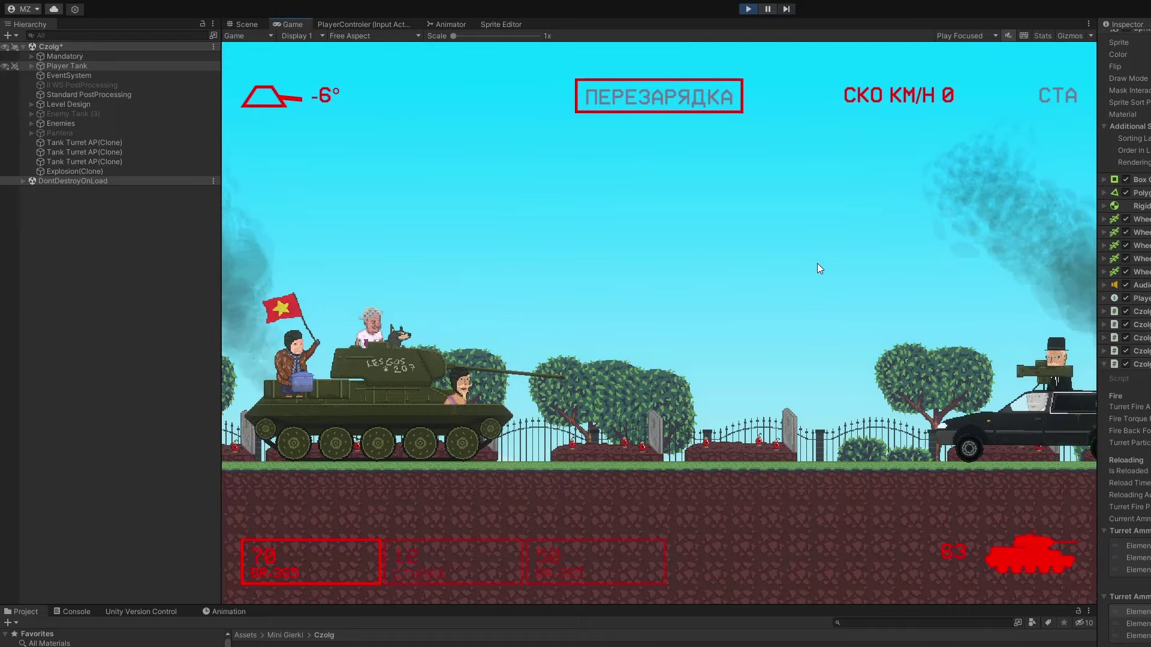
key("space")
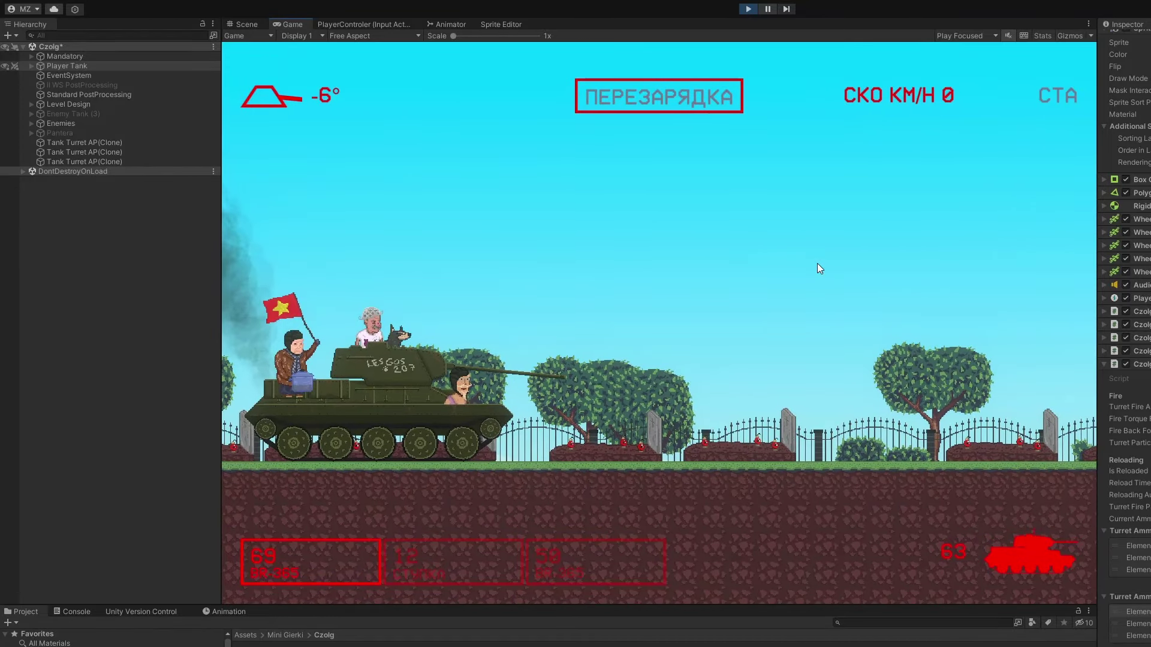
Drive to the far end of the cemetery and keep shelling the last hearse until it is destroyed.
key("d")
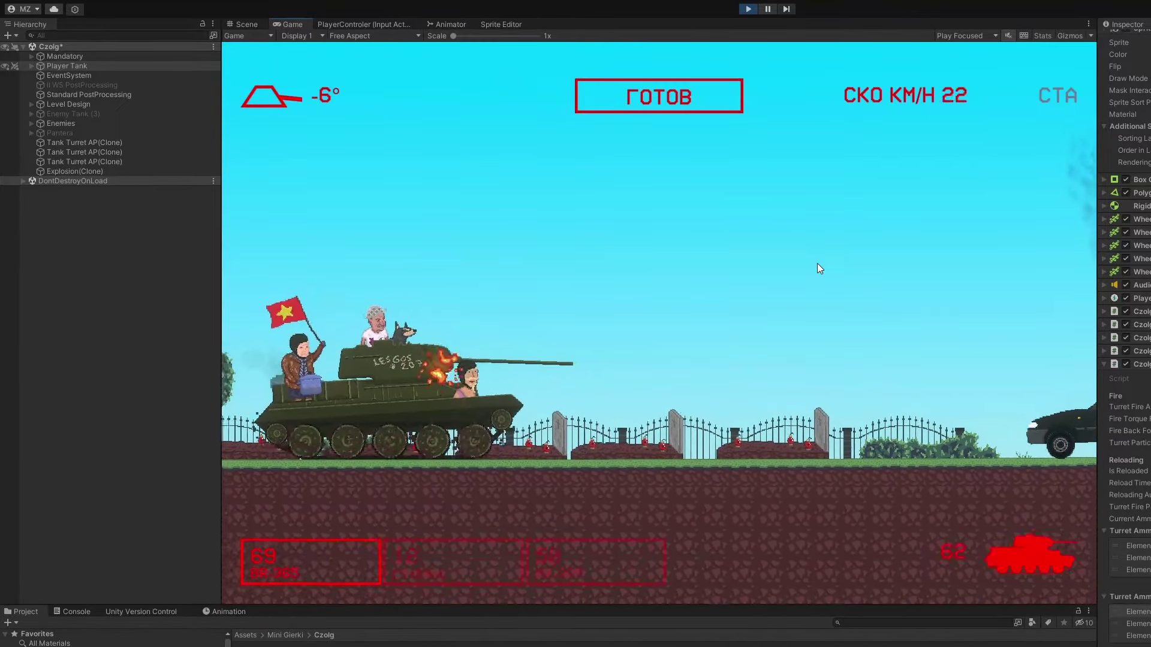
key("space")
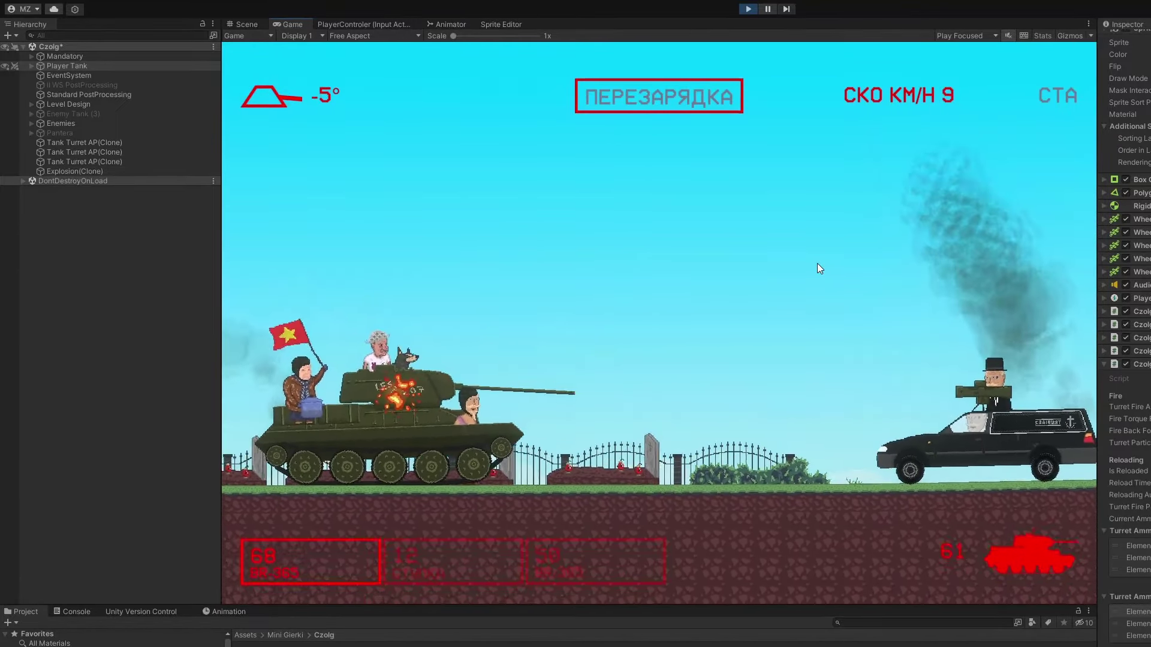
key("space")
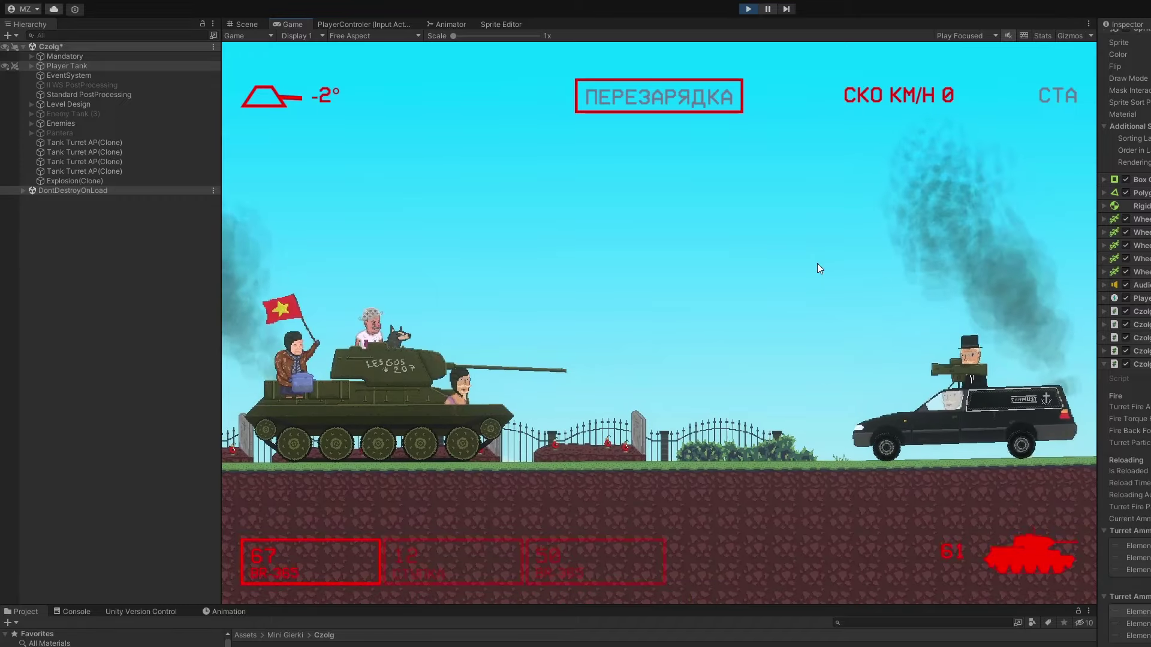
key("space")
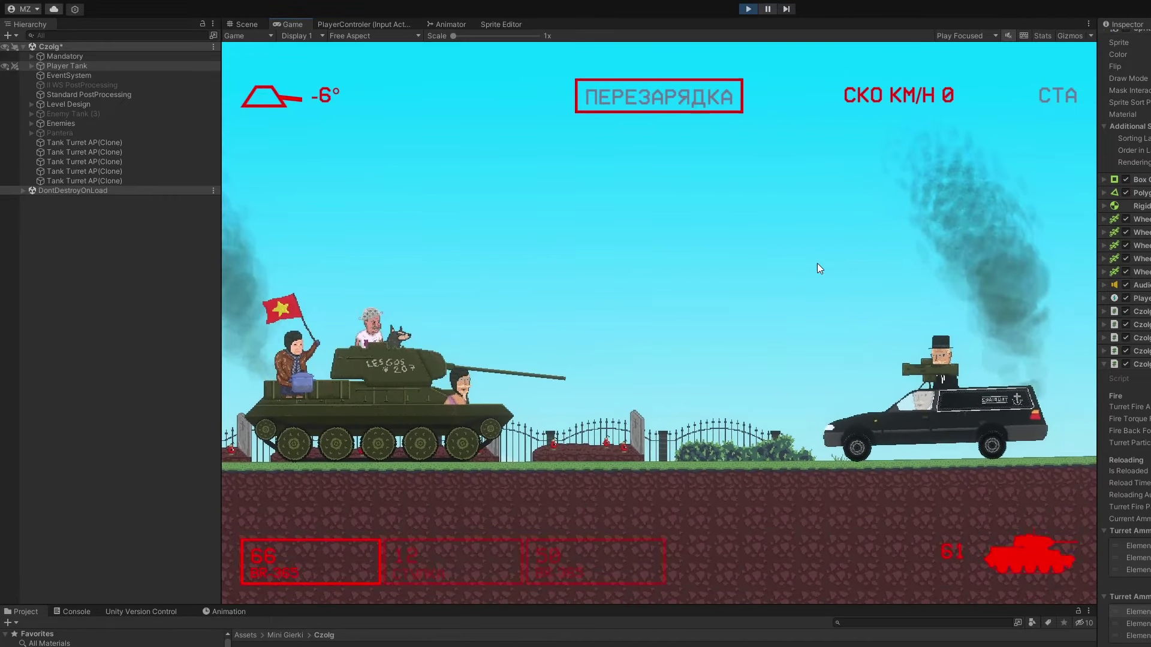
key("space")
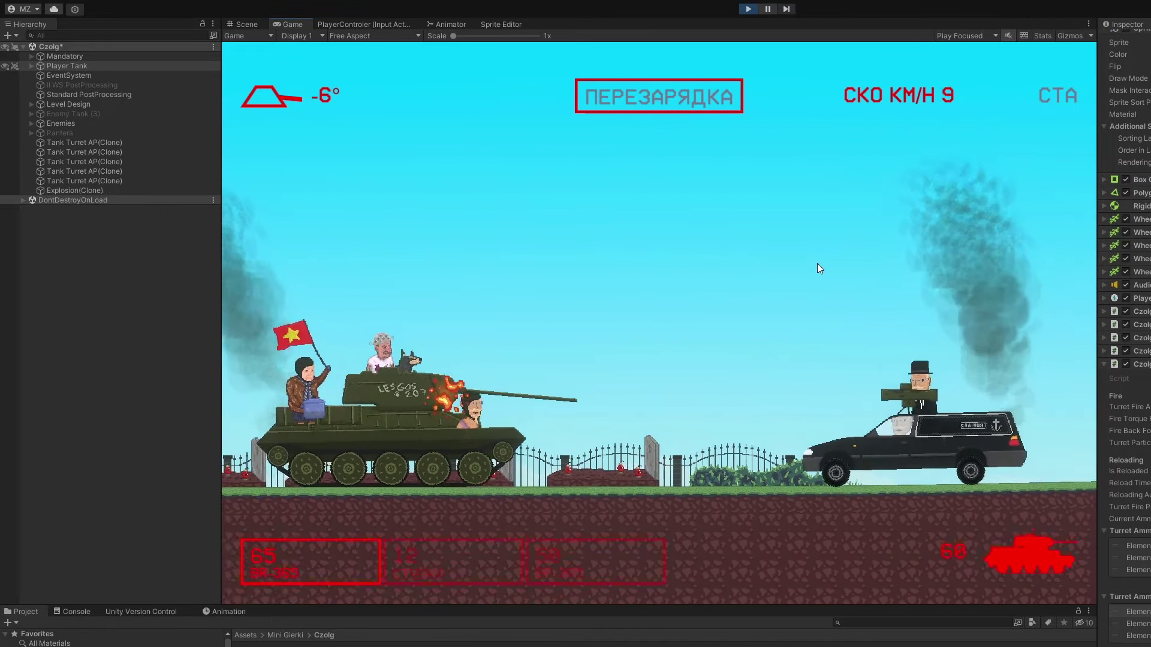
key("space")
key("space")
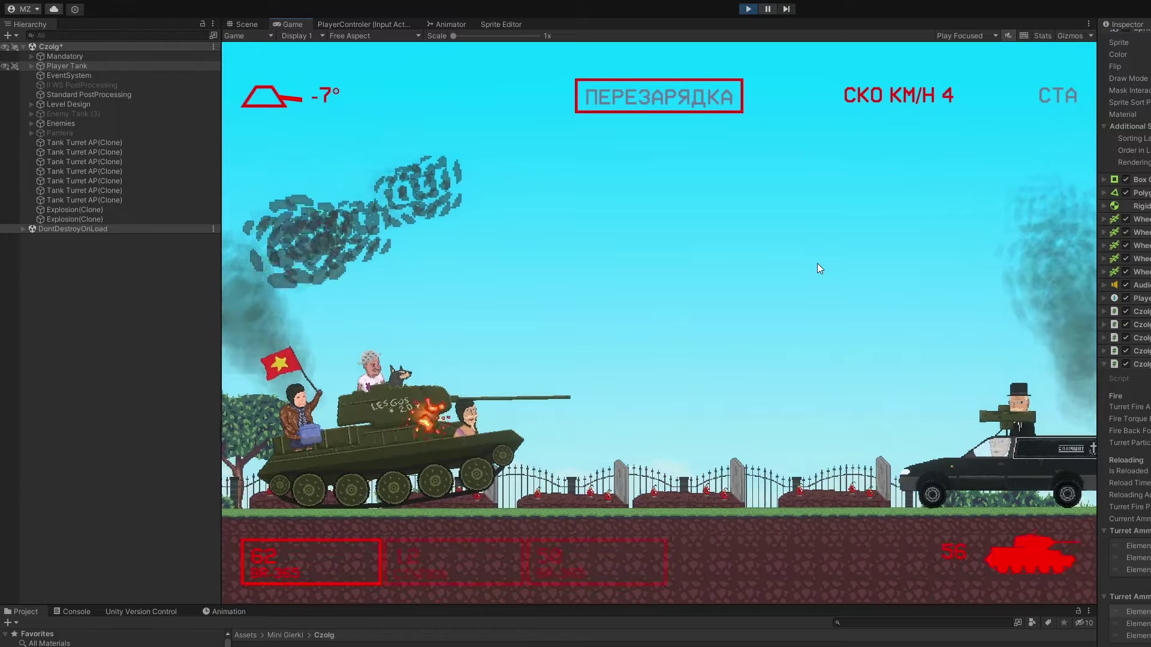
key("space")
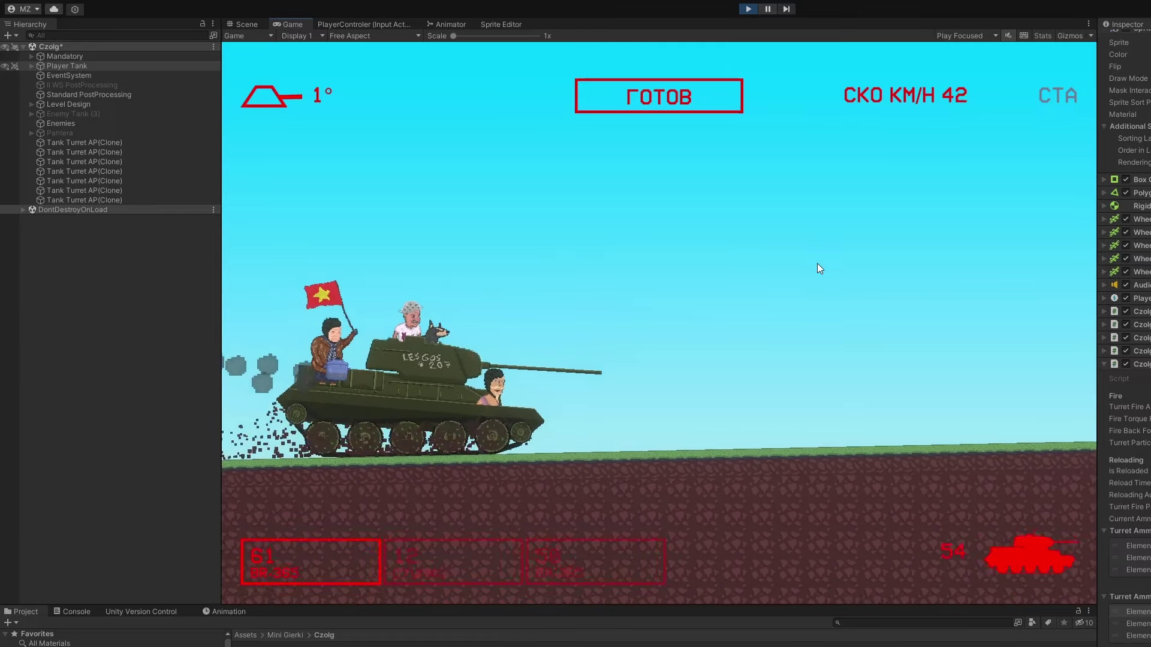
Stop the playtest, select the Pantera tank in the scene, and examine its position near the end of the level.
left_click(748, 9)
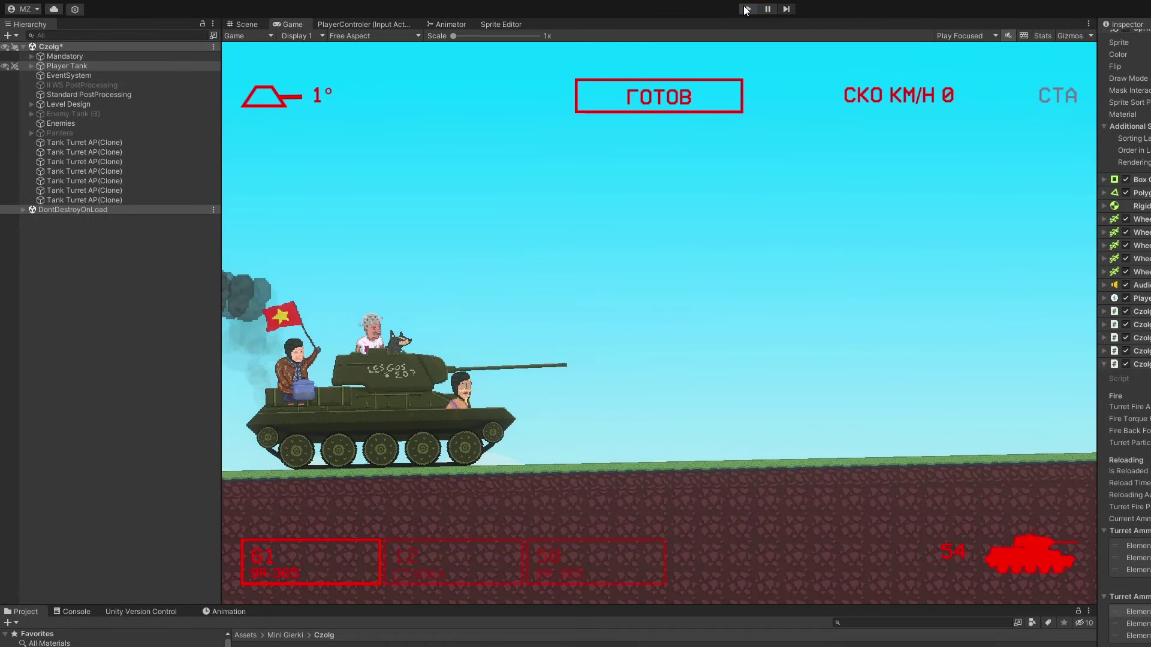
scroll(525, 193, "down", 15)
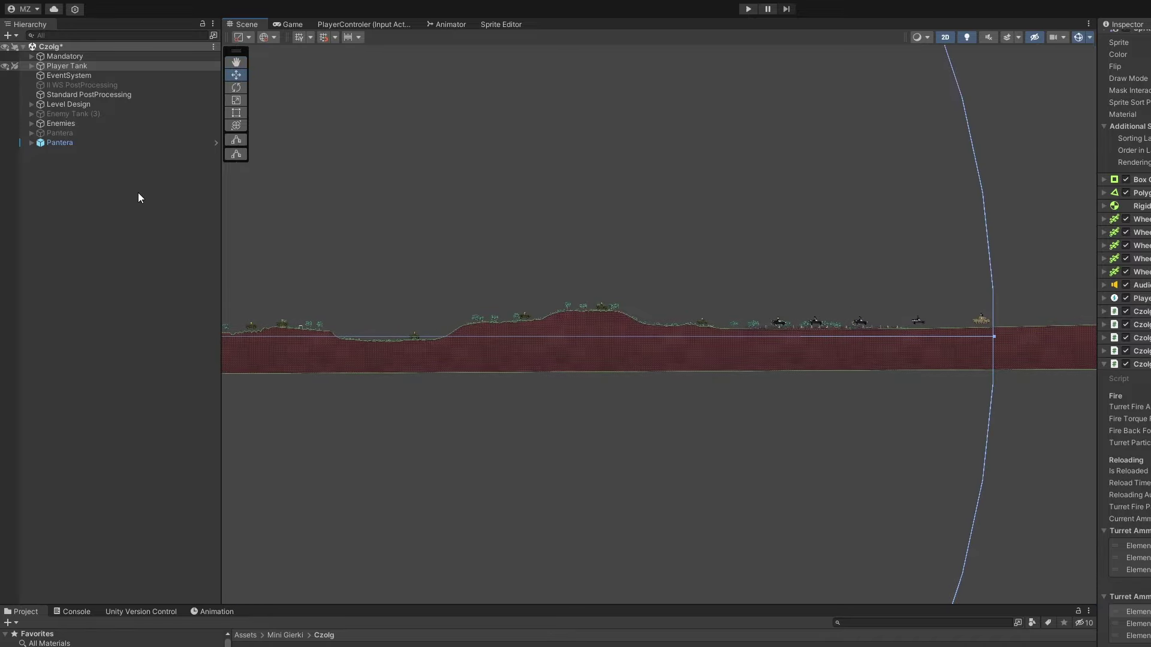
left_click(125, 144)
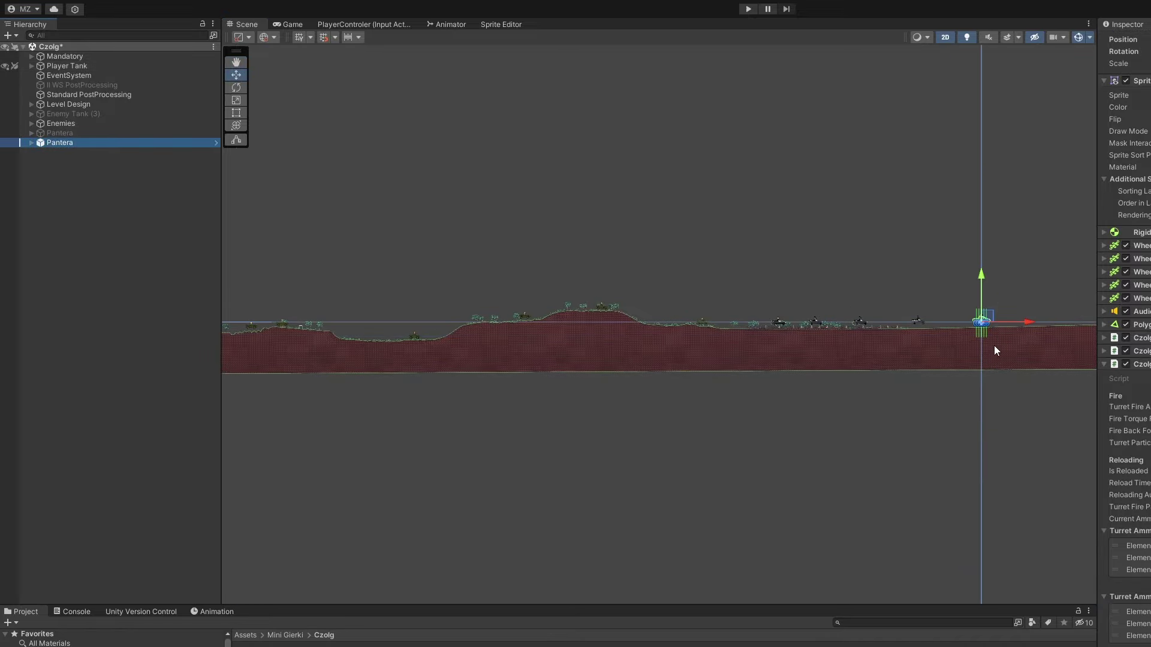
scroll(1047, 322, "up", 8)
middle_click_drag(1037, 319, 651, 368)
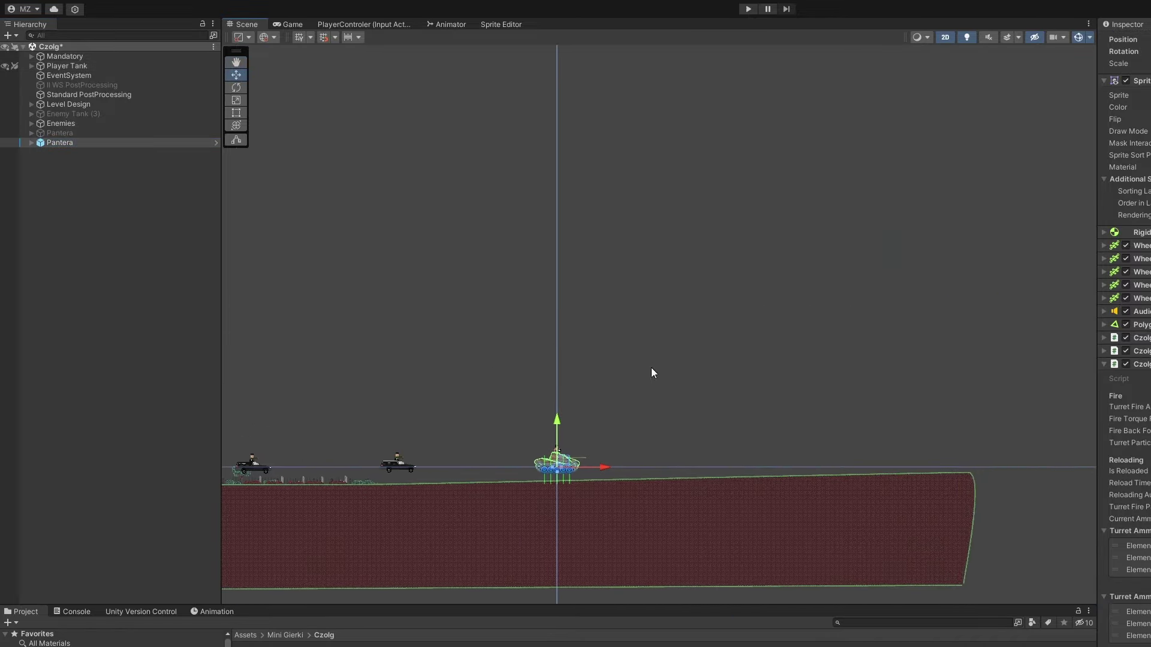
Run the game in the Scene view, examine the enemy vehicles from the Pantera back to the level start, and stop it.
left_click(748, 9)
left_click(238, 24)
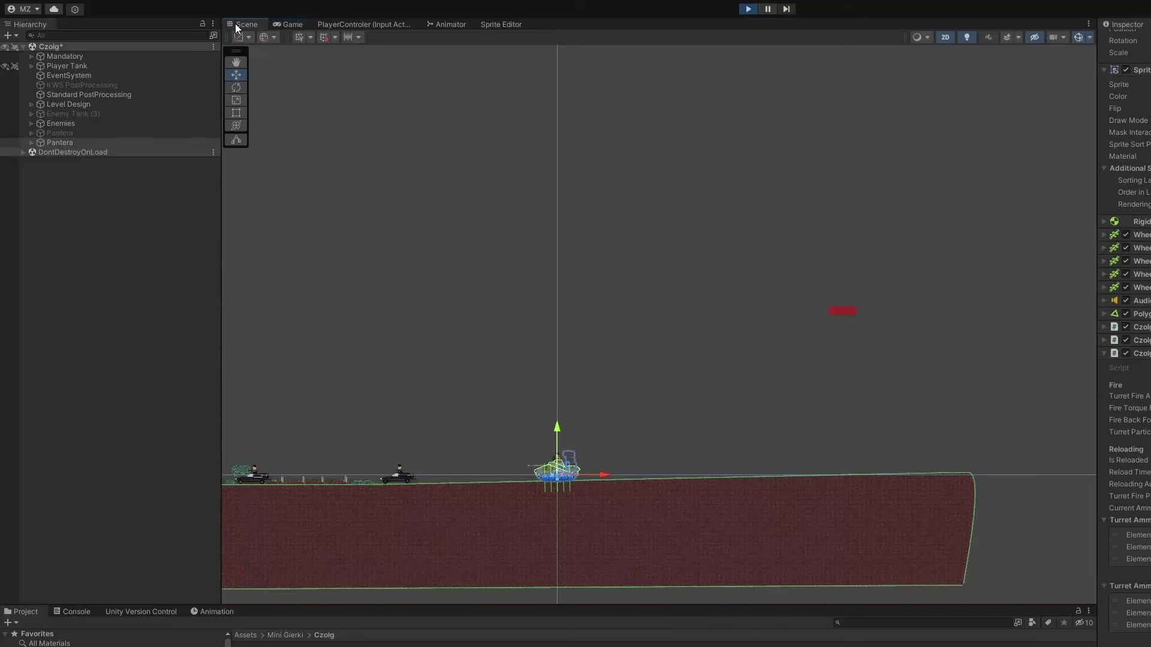
scroll(519, 495, "up", 5)
middle_click_drag(374, 250, 785, 240)
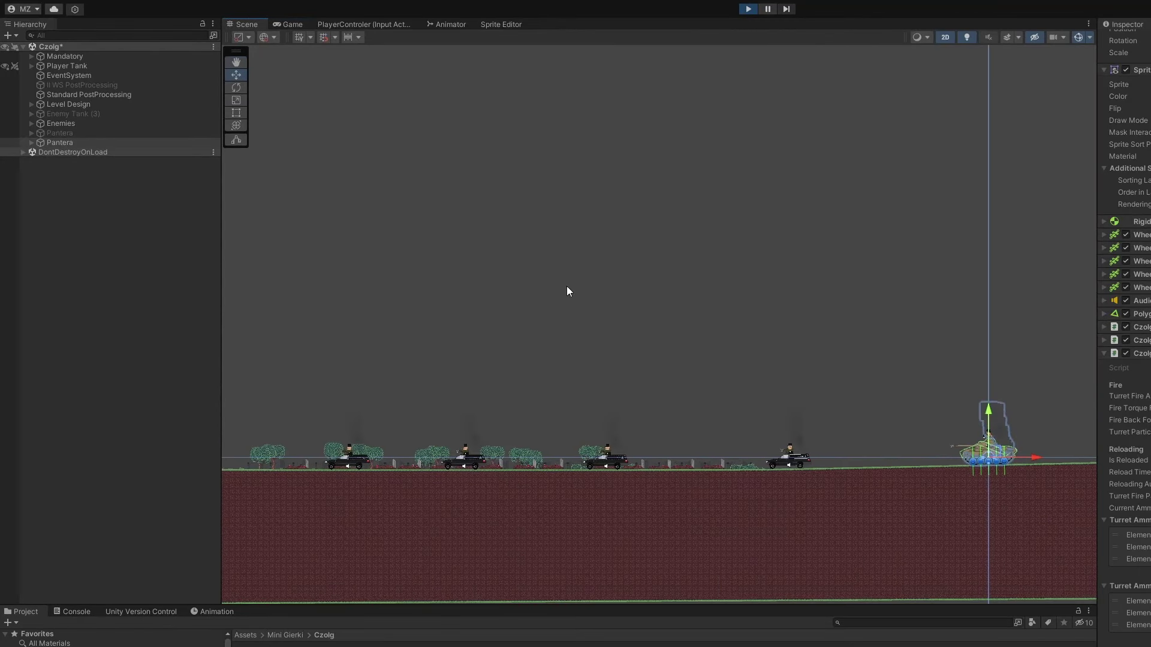
middle_click_drag(446, 299, 713, 284)
middle_click_drag(420, 300, 709, 275)
middle_click_drag(601, 282, 908, 273)
middle_click_drag(489, 287, 1006, 247)
middle_click_drag(549, 263, 974, 235)
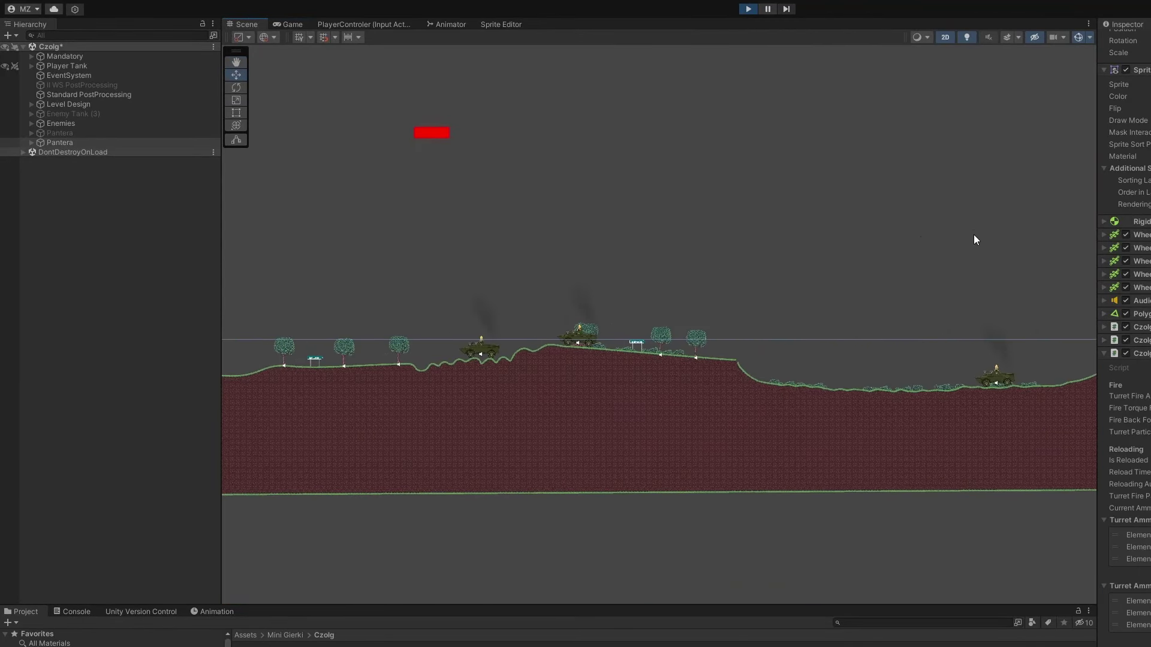
scroll(763, 283, "down", 8)
scroll(764, 283, "down", 2)
left_click(751, 12)
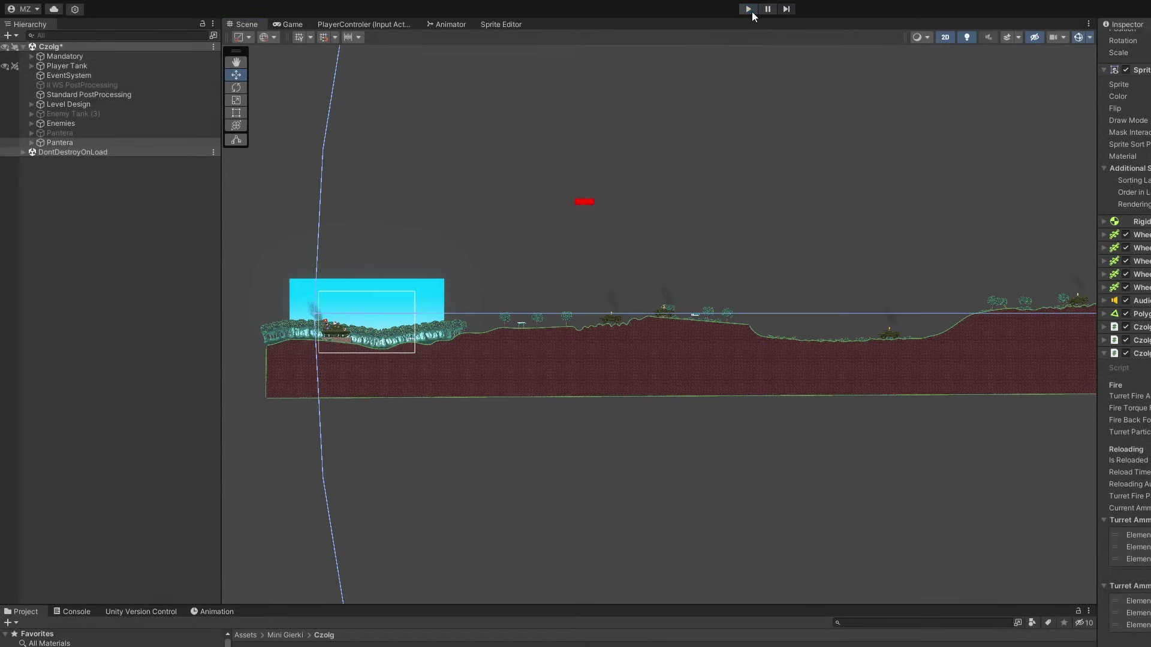
Move the Player Tank from the level start to above the cemetery, just before the last hearse.
middle_click_drag(683, 203, 552, 230)
scroll(505, 275, "down", 3)
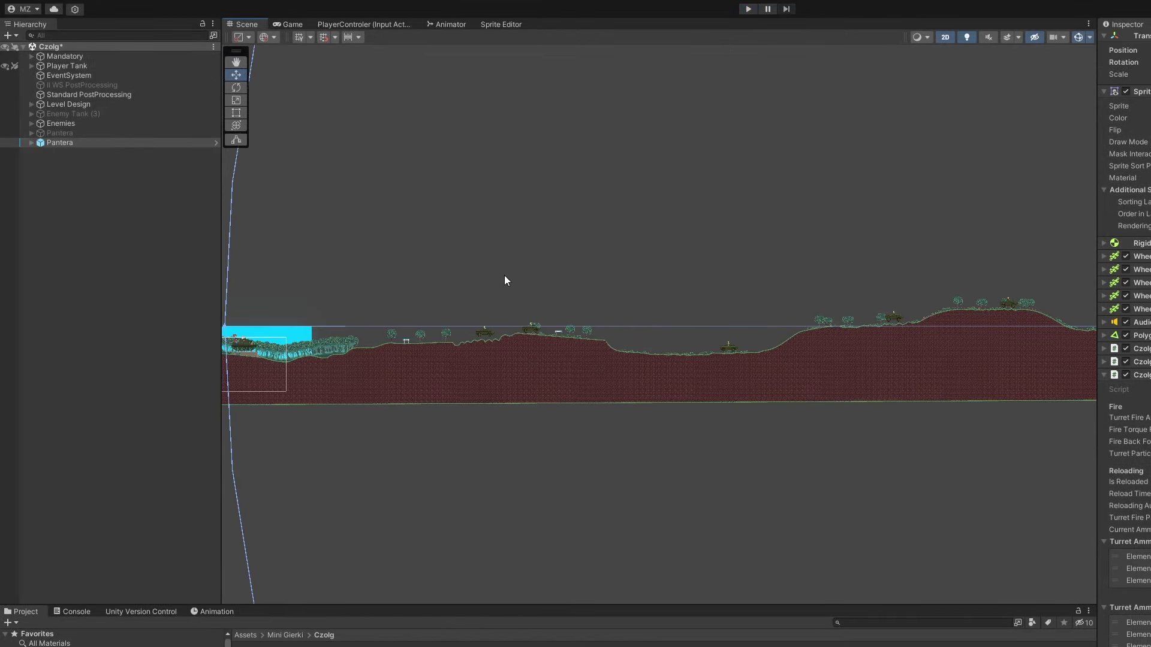
left_click(139, 66)
scroll(327, 282, "down", 2)
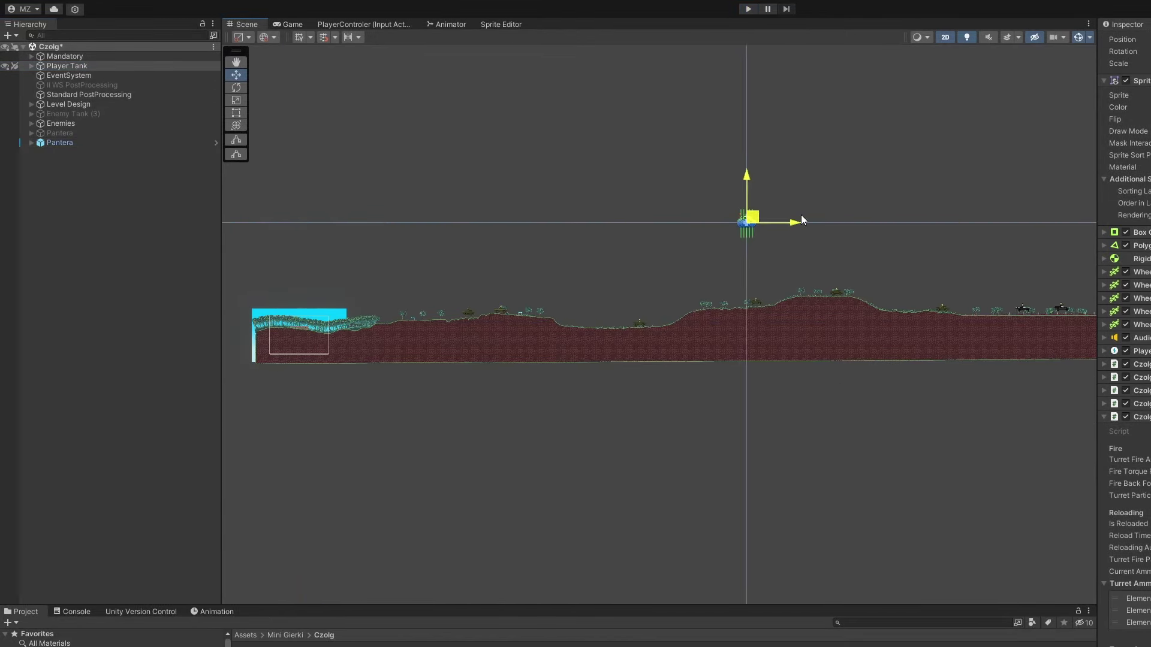
middle_click_drag(949, 272, 546, 308)
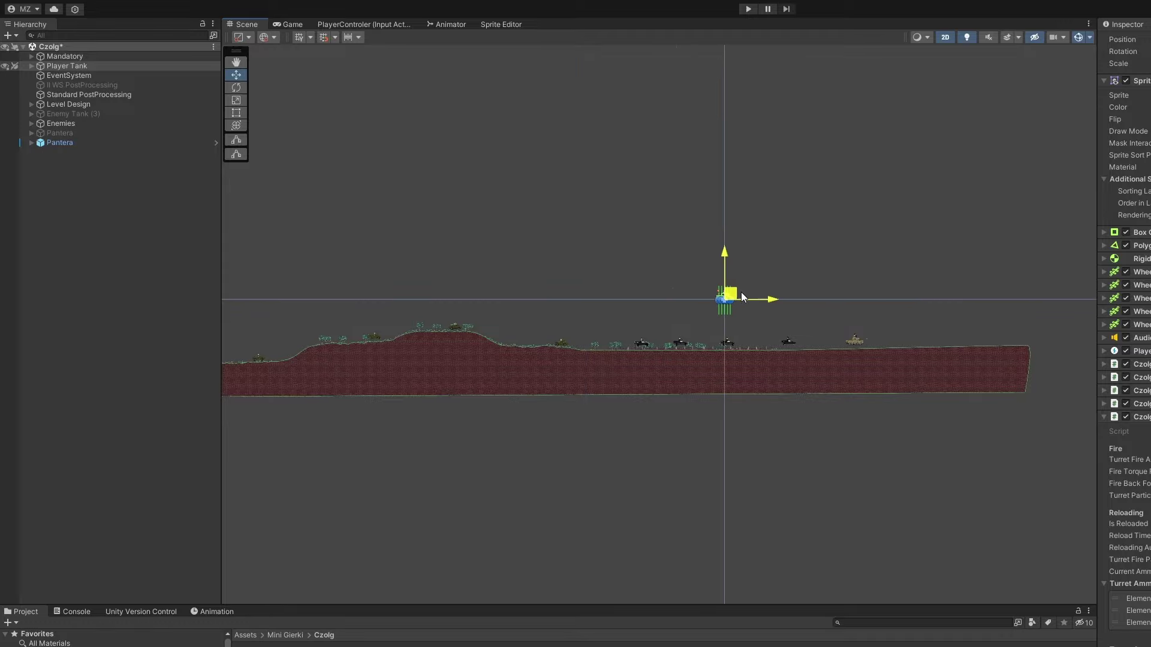
Playtest from the new position, shelling the last hearse with the gun lowered to about -3° and driving on to the open slope.
left_click(748, 9)
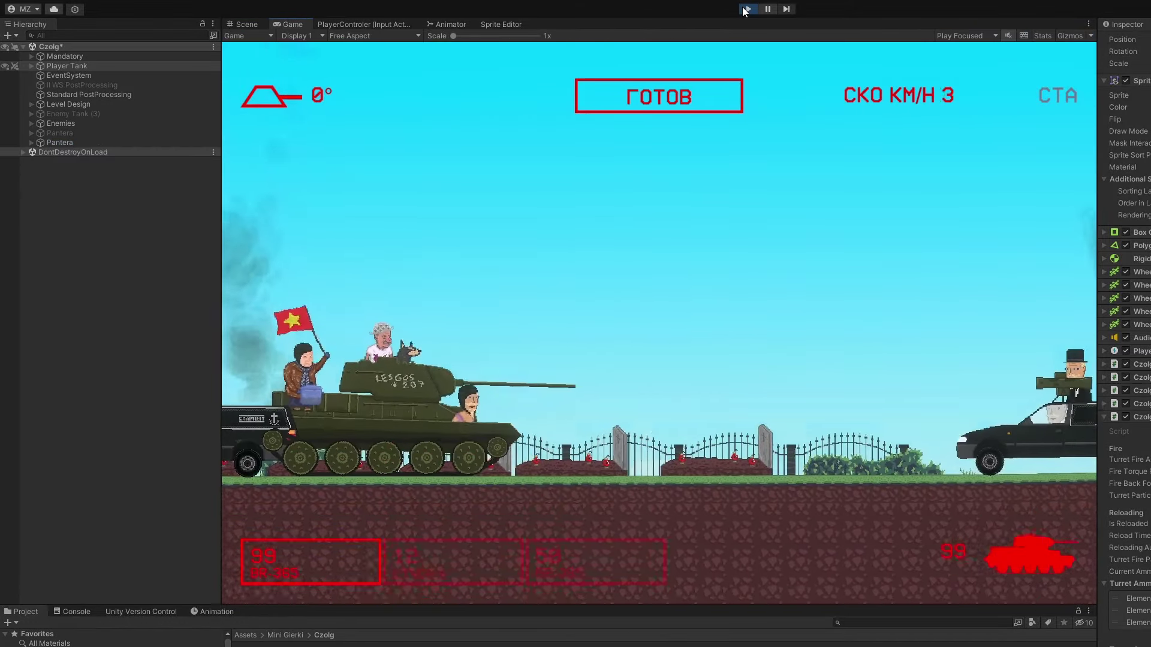
key("s")
key("space")
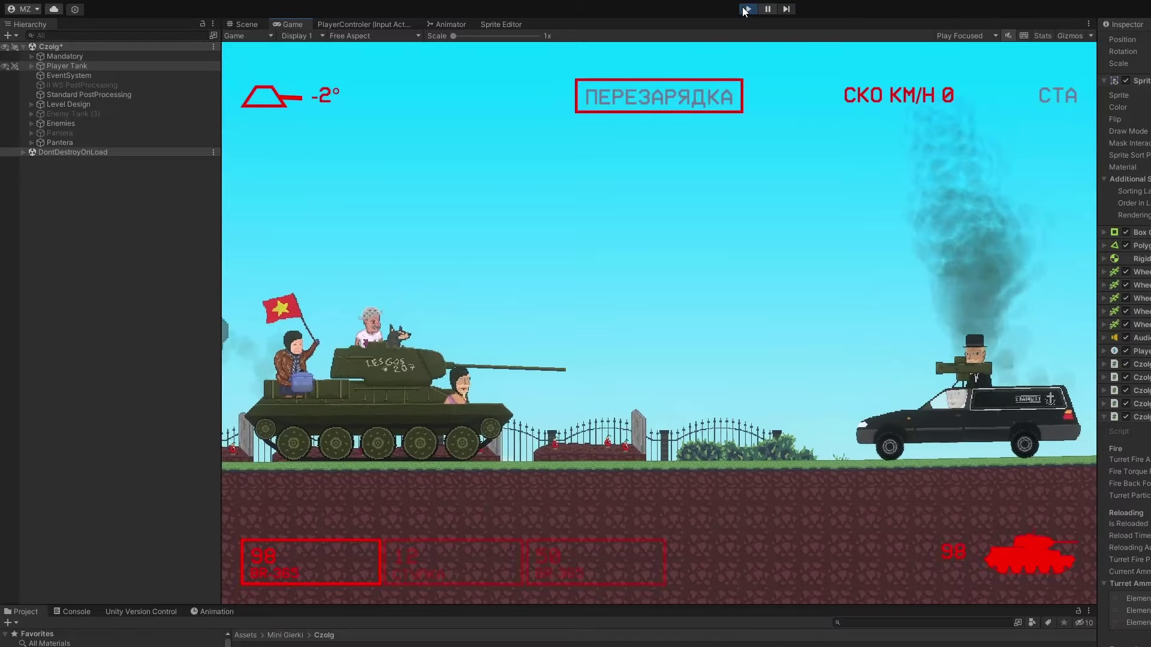
key("d")
key("s")
key("space")
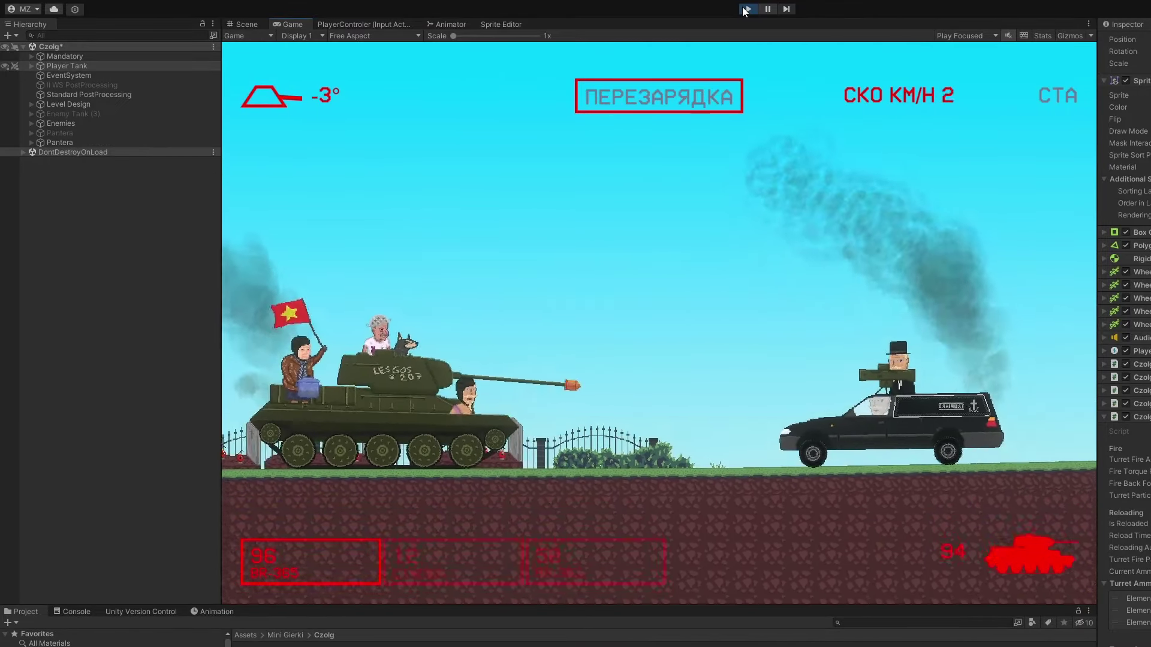
key("space")
key("d")
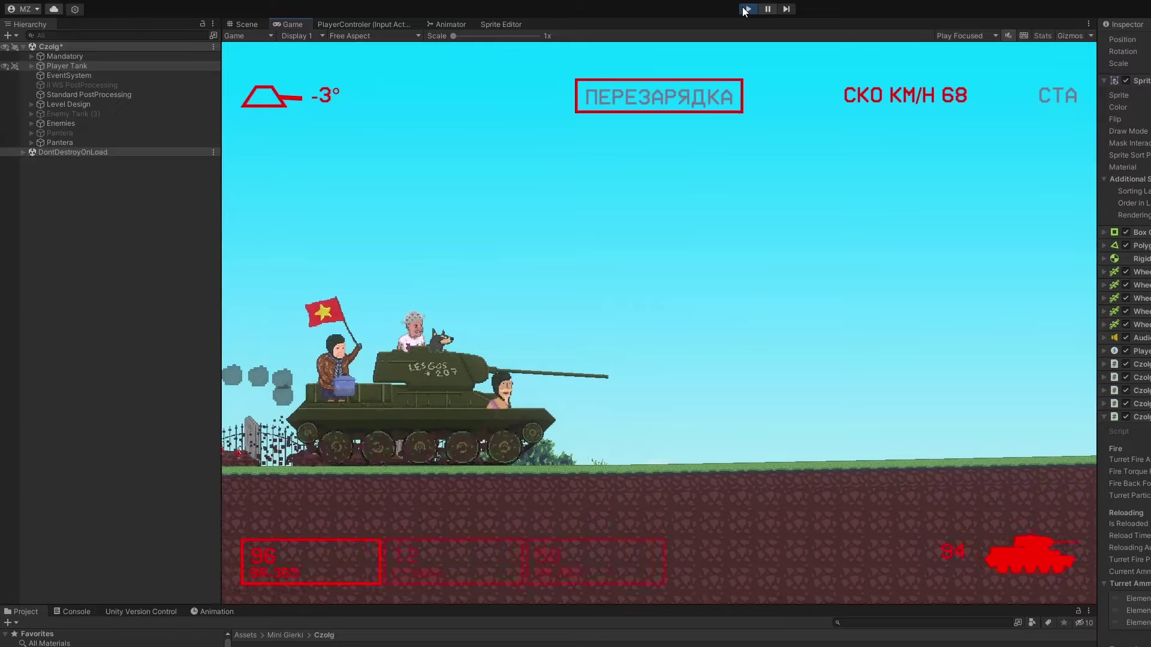
key("a")
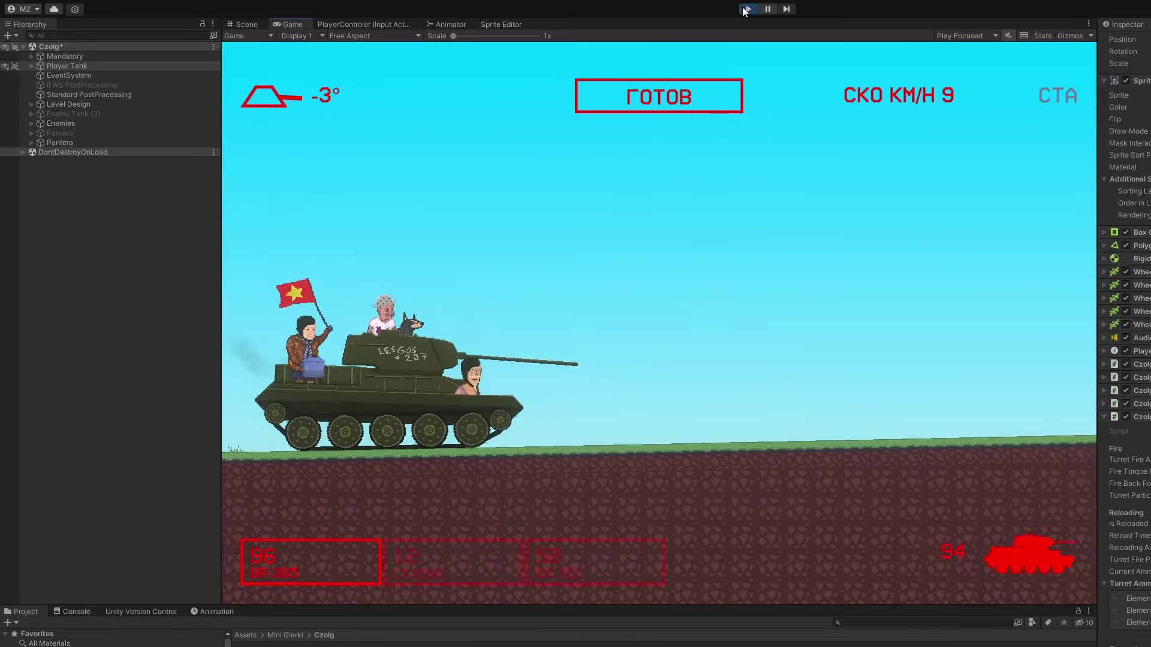
Check the distance between the running player tank and the Pantera up close in the Scene view.
left_click(246, 25)
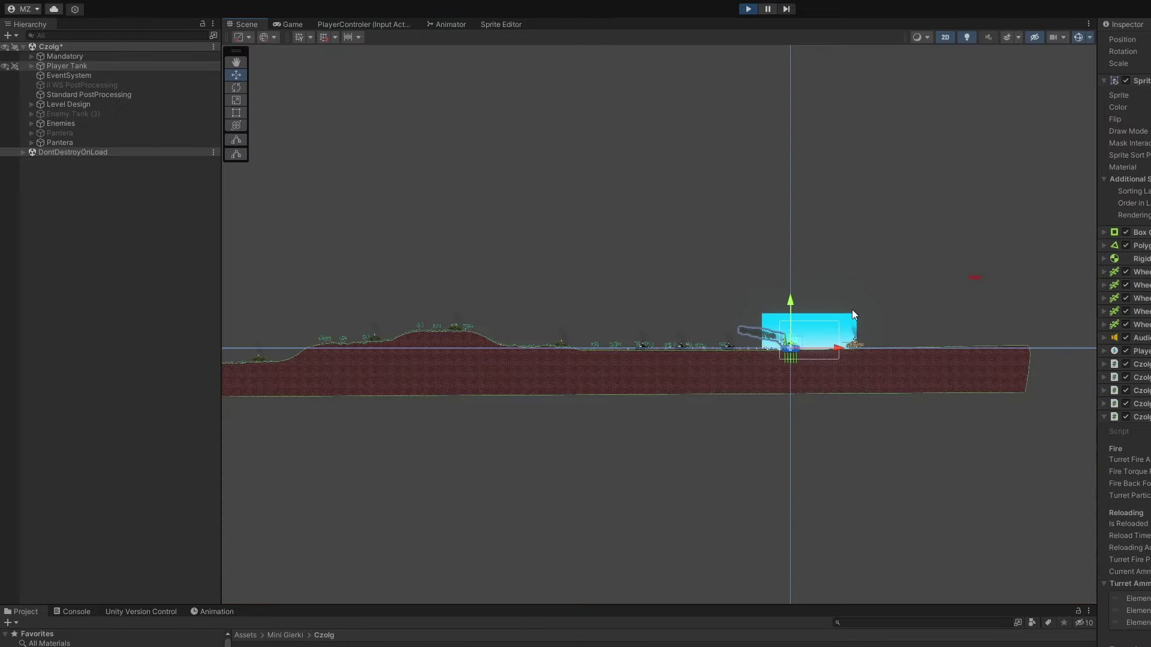
scroll(868, 360, "up", 6)
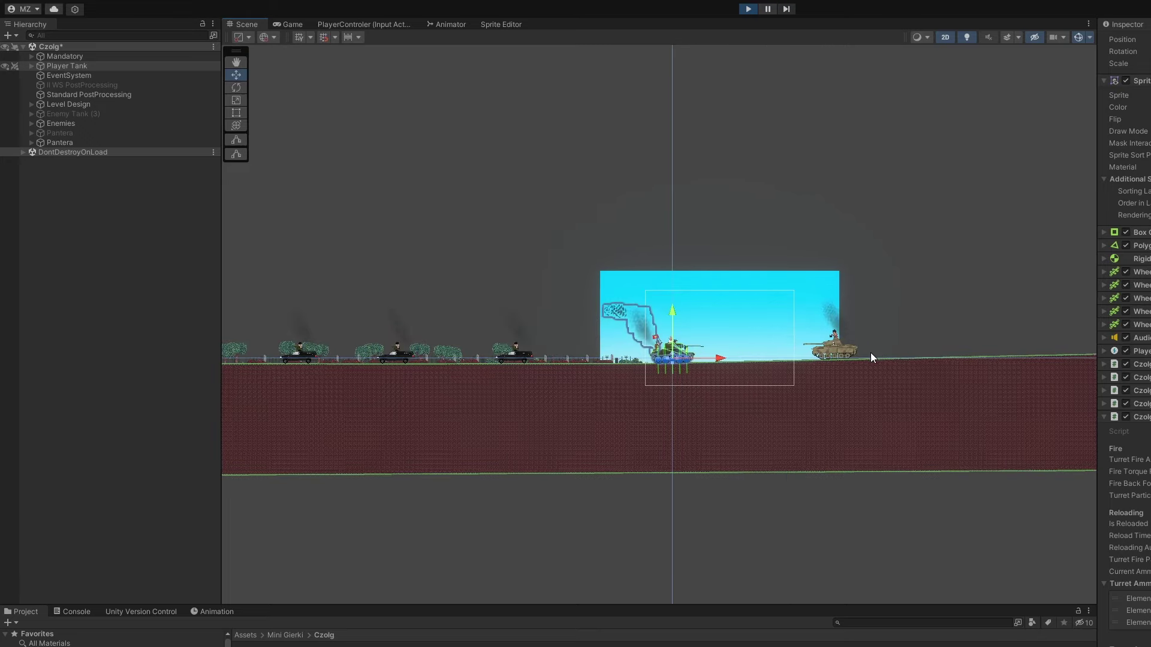
scroll(870, 357, "up", 6)
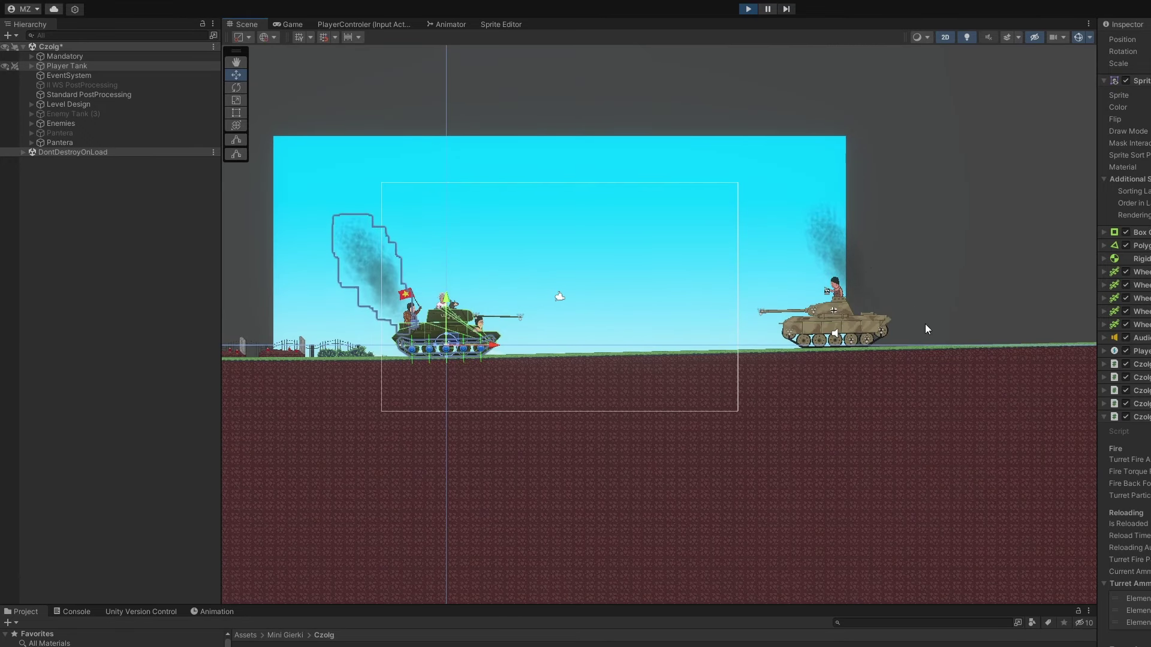
scroll(842, 324, "up", 4)
middle_click_drag(789, 250, 780, 299)
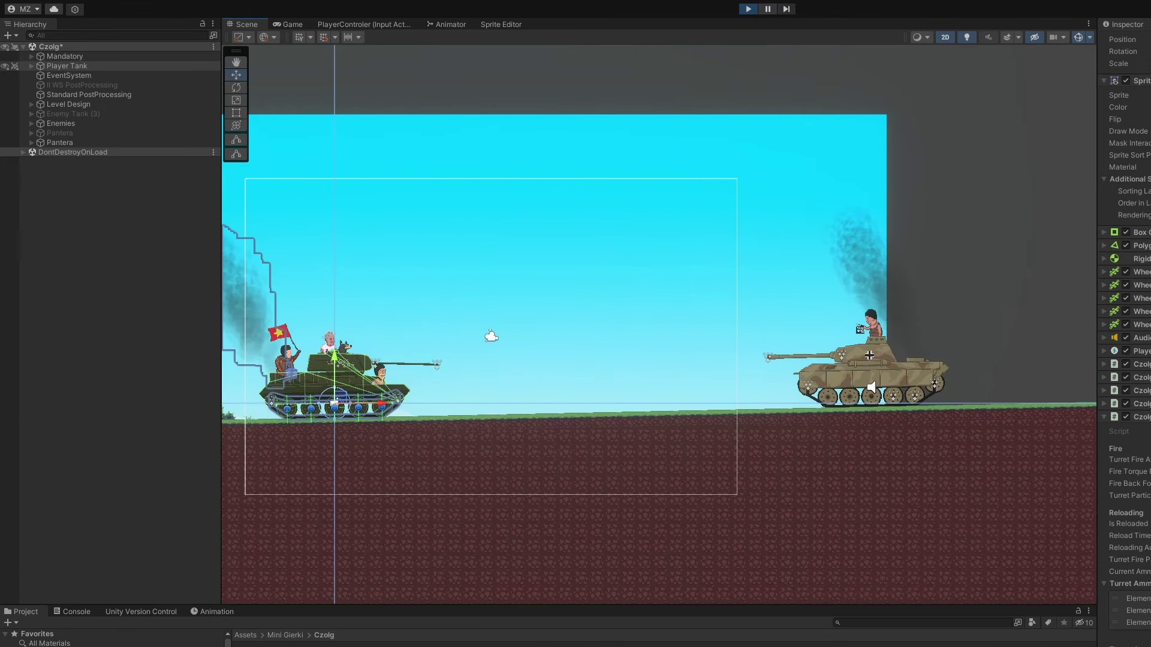
Return to the Game view, drive up to the Pantera, shell it with the gun raised to about -1°, and stop the playtest.
left_click(299, 23)
key("d")
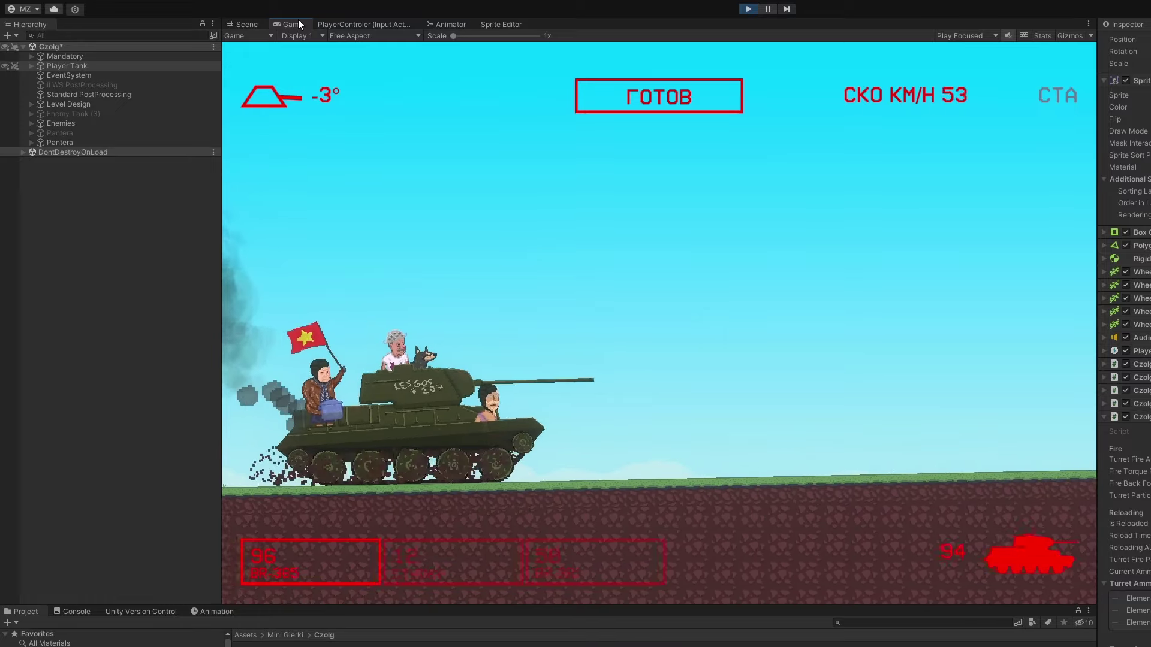
key("space")
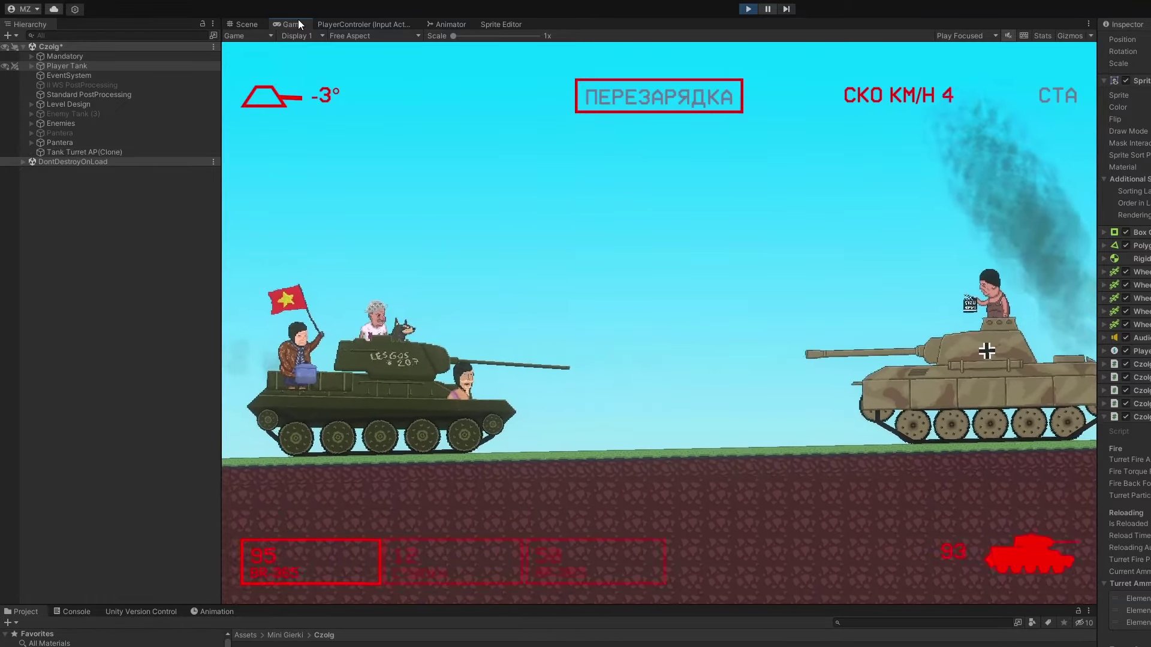
key("w")
key("space")
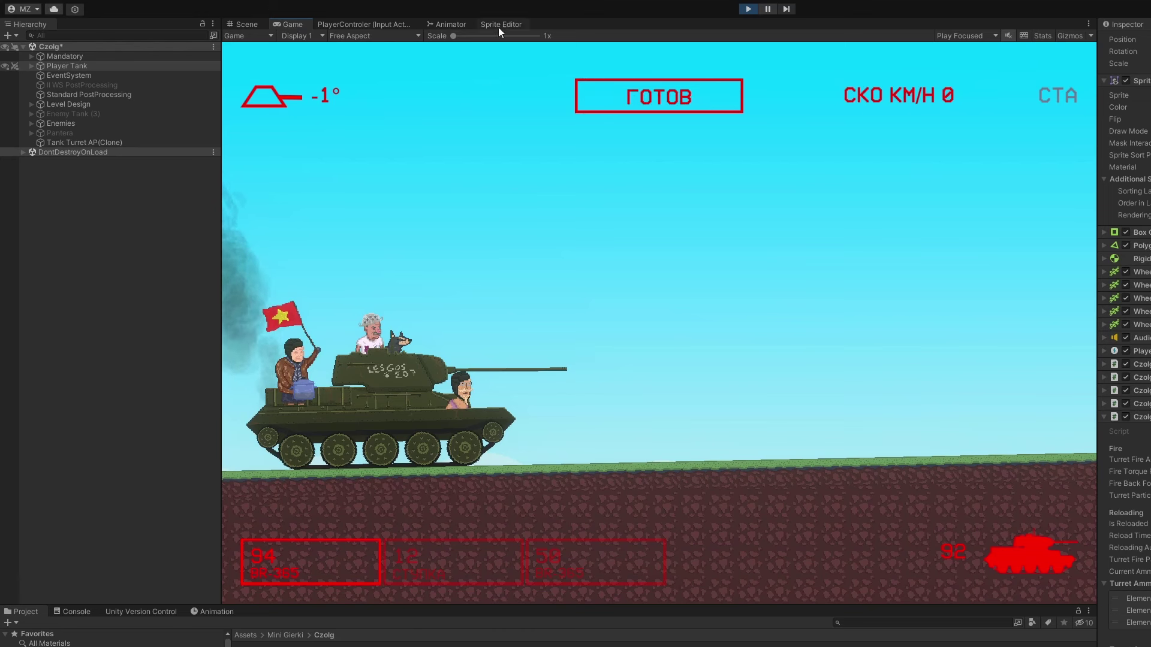
left_click(747, 9)
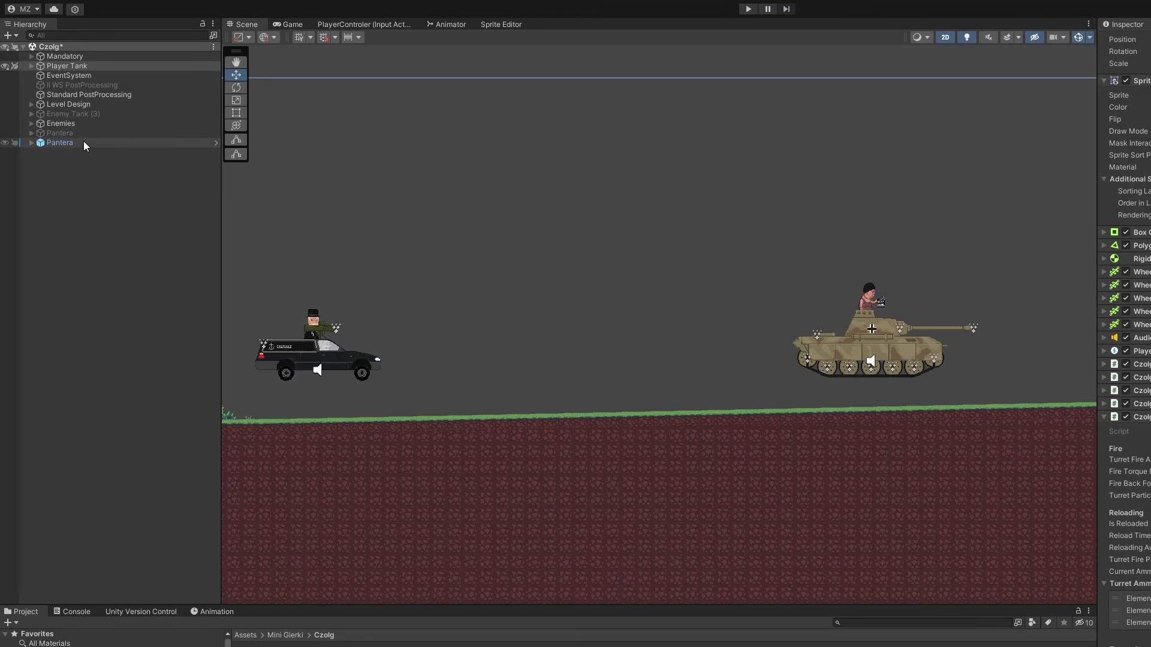
Select and frame the Pantera in the scene and open its prefab for editing.
left_click(82, 141)
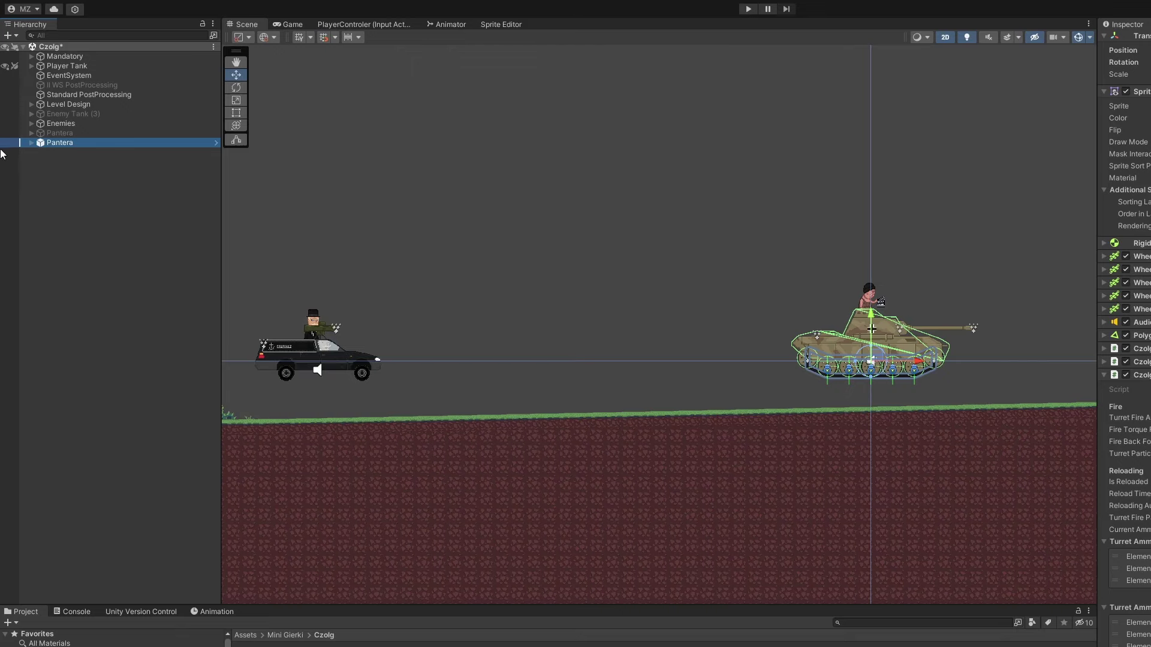
double_click(99, 141)
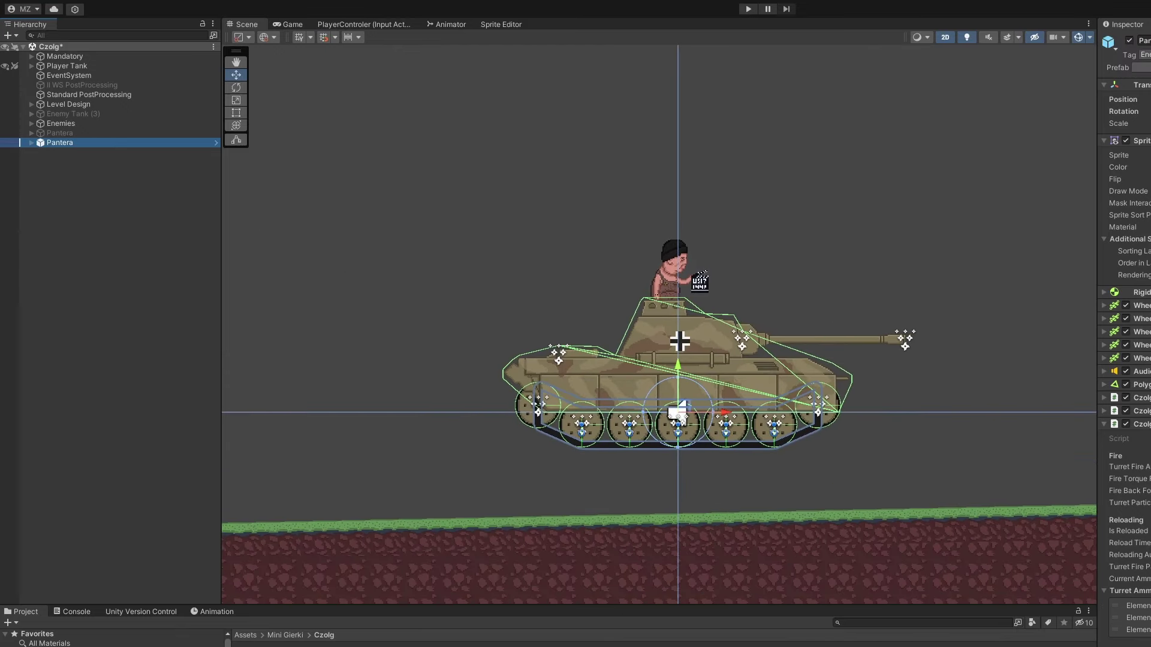
left_click(215, 143)
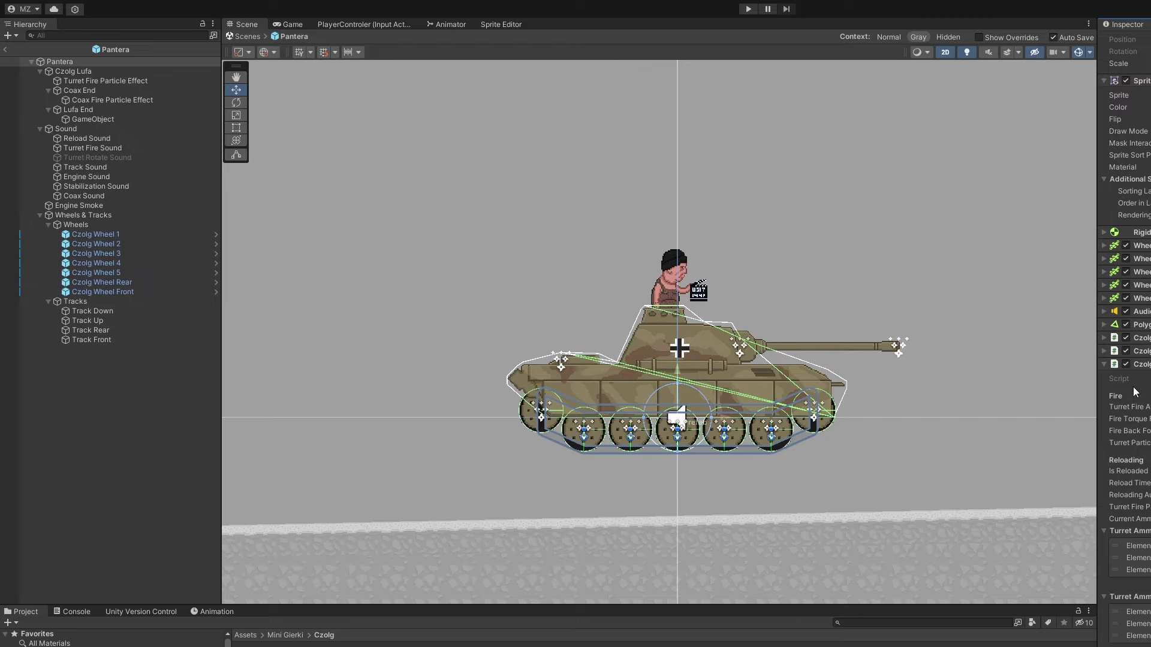
Review the Pantera prefab's tank script components, from the wheel and engine settings to the Health and Get Hit Force settings.
left_click(1138, 338)
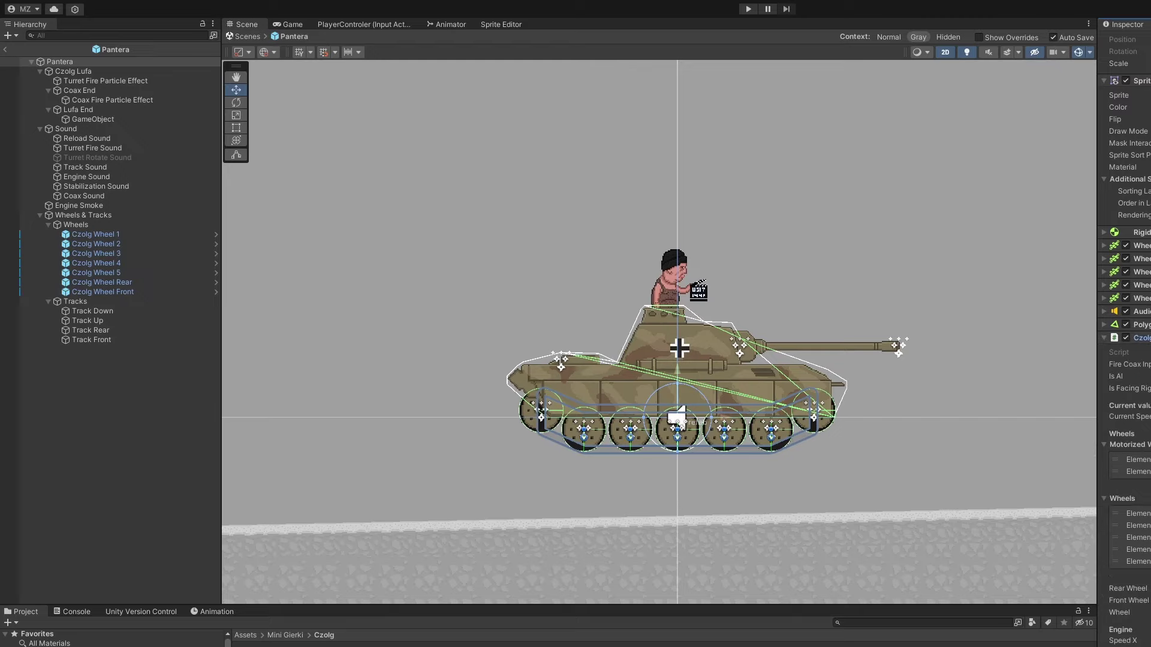
scroll(1123, 336, "down", 3)
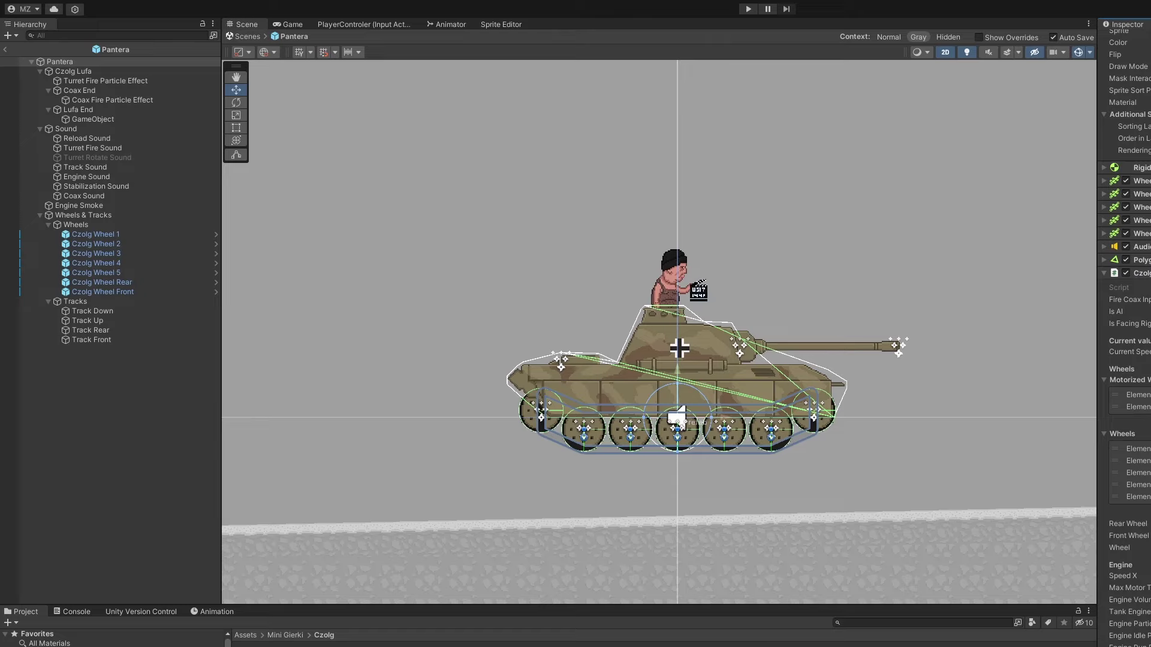
scroll(1124, 336, "down", 3)
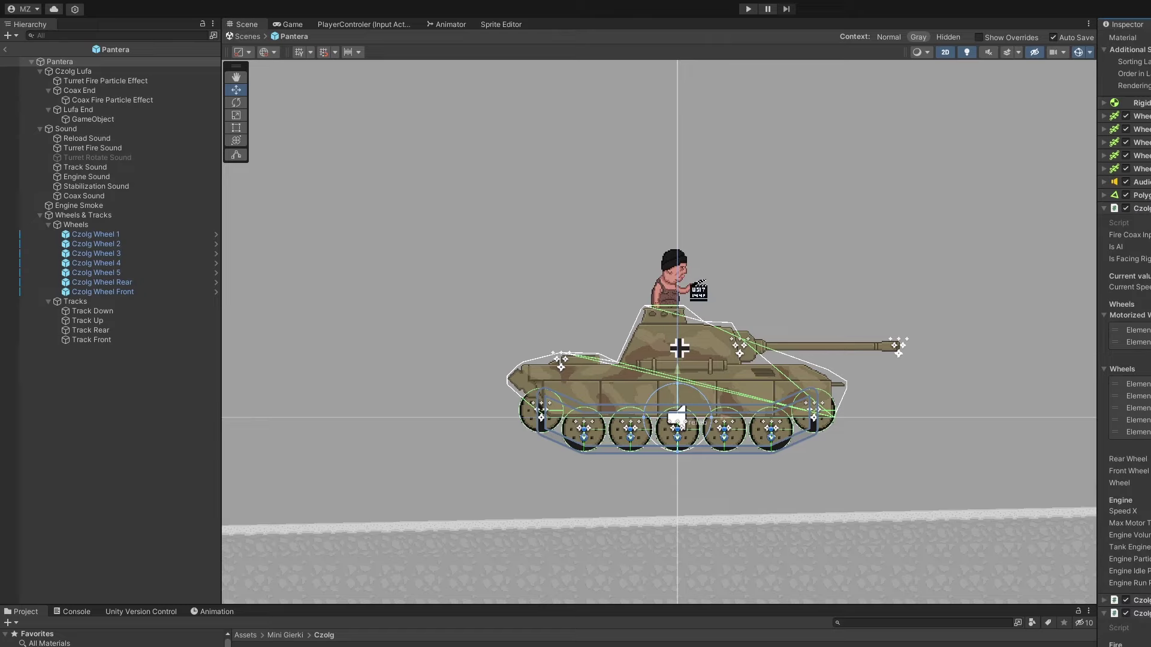
scroll(1123, 335, "up", 3)
left_click(1138, 273)
scroll(1123, 335, "up", 3)
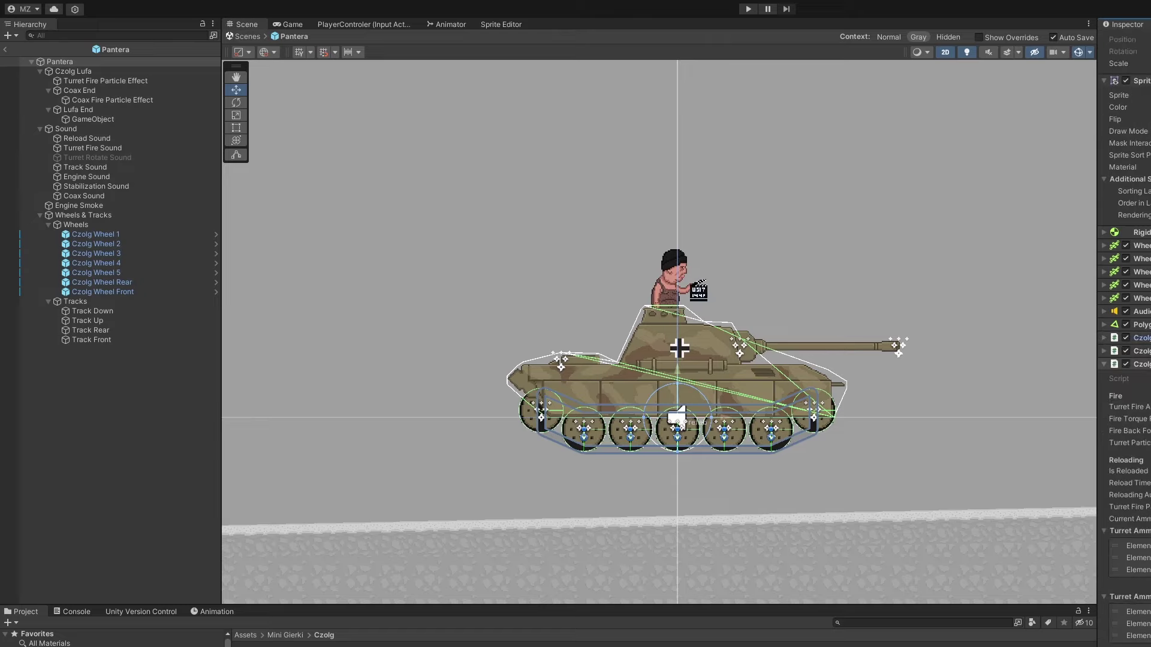
left_click(1138, 364)
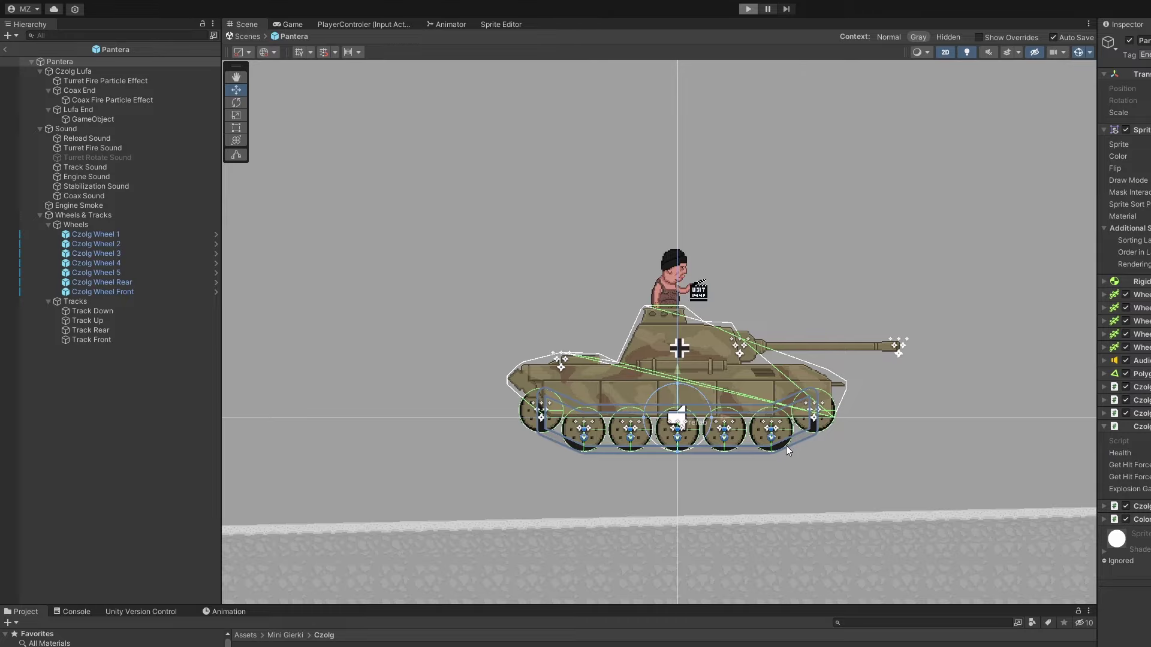
Run a playtest, shell the last hearse with the gun lowered to about -6°, and stop the game.
key("ctrl+p")
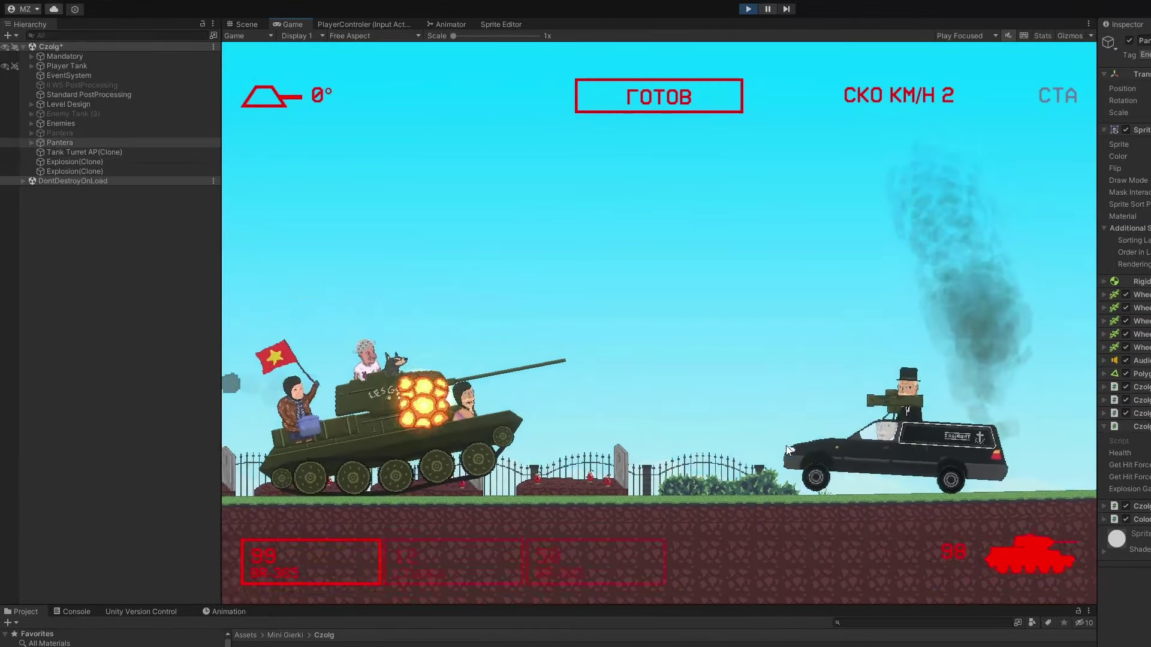
key("space")
key("s")
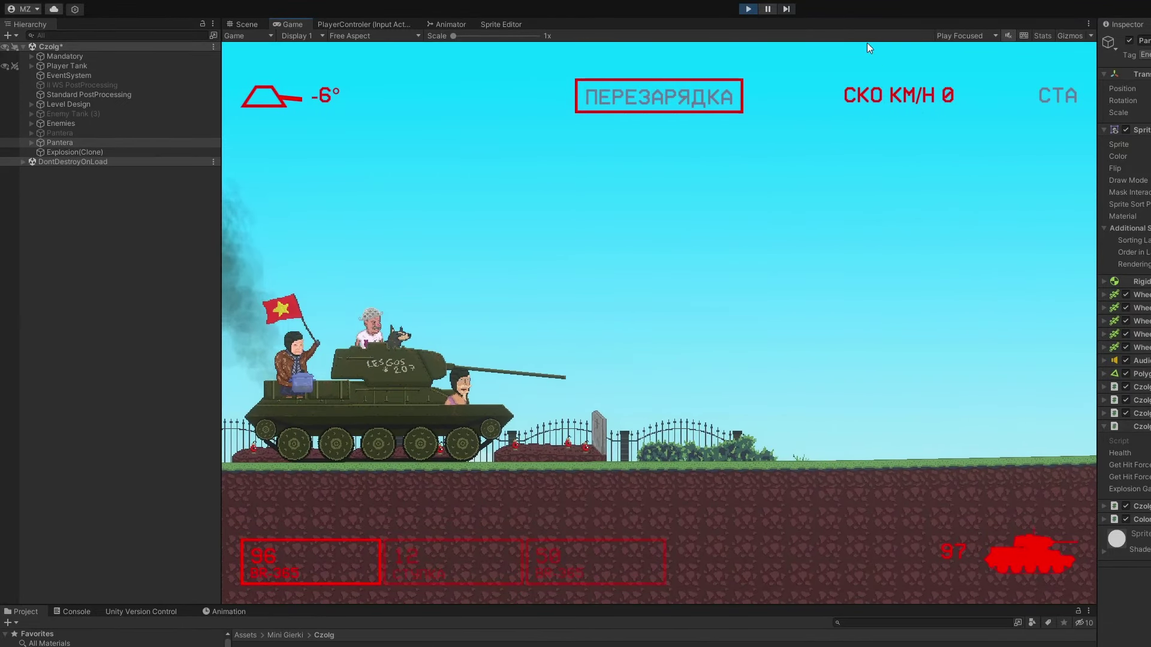
left_click(749, 9)
Examine the PolygonCollider2D MissingReferenceException in the Console and clear the log.
left_click(75, 611)
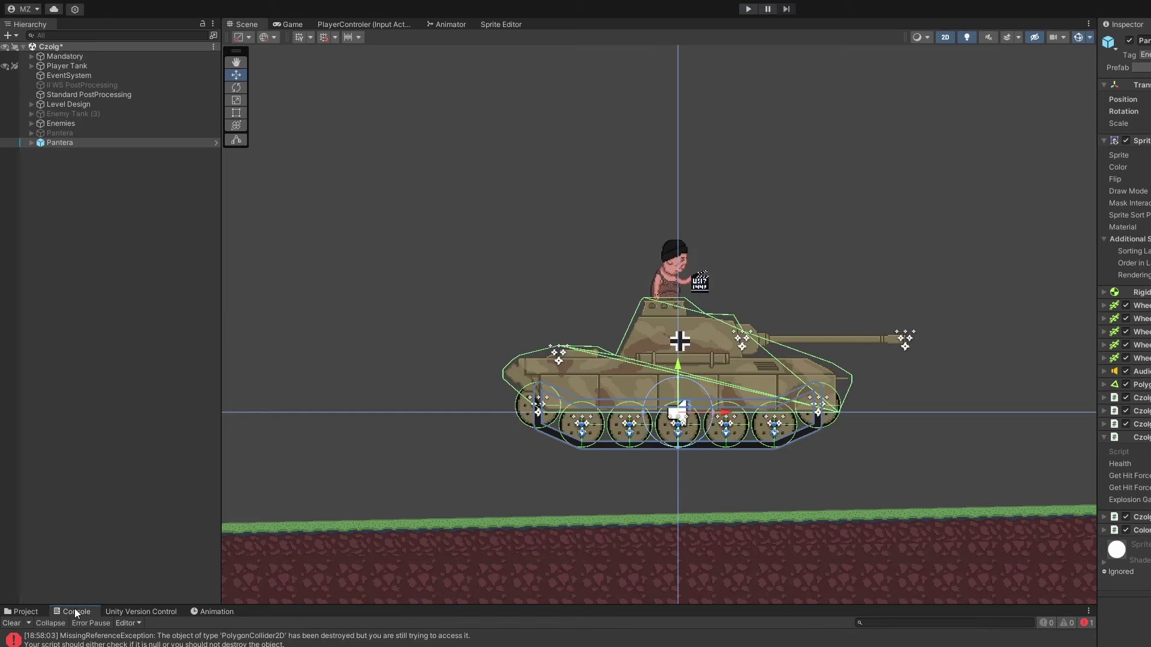
left_click(137, 642)
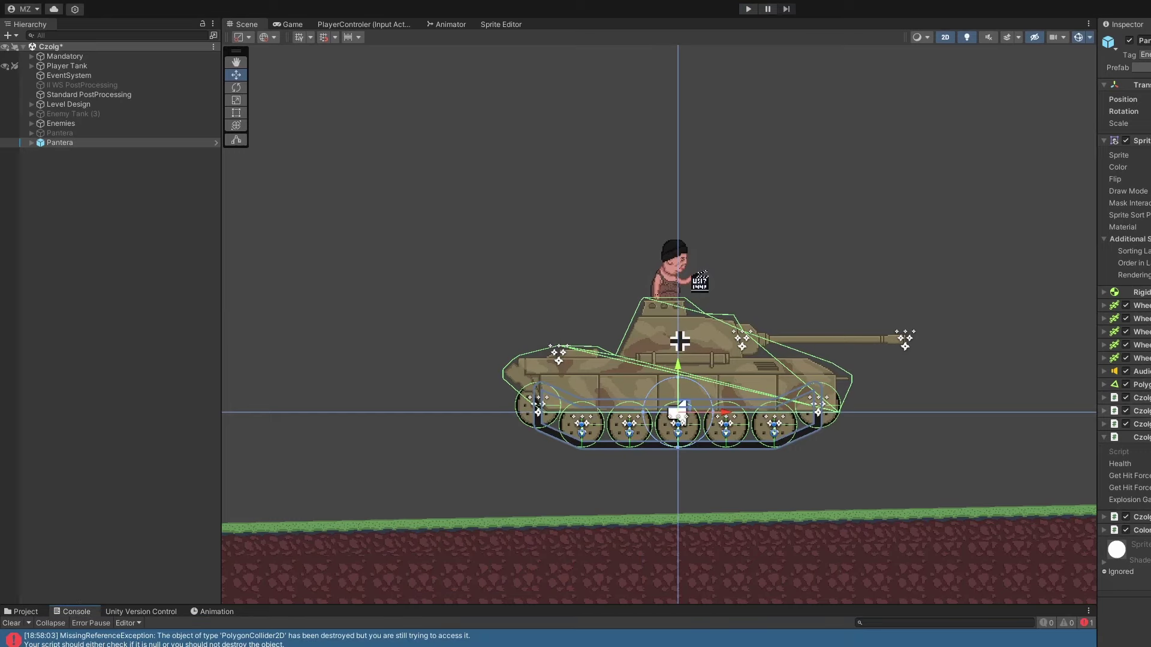
left_click(1141, 384)
left_click(12, 624)
Run the game again, drive to the last hearse and shell it repeatedly with the gun lowered to between -4° and -8°.
left_click(747, 10)
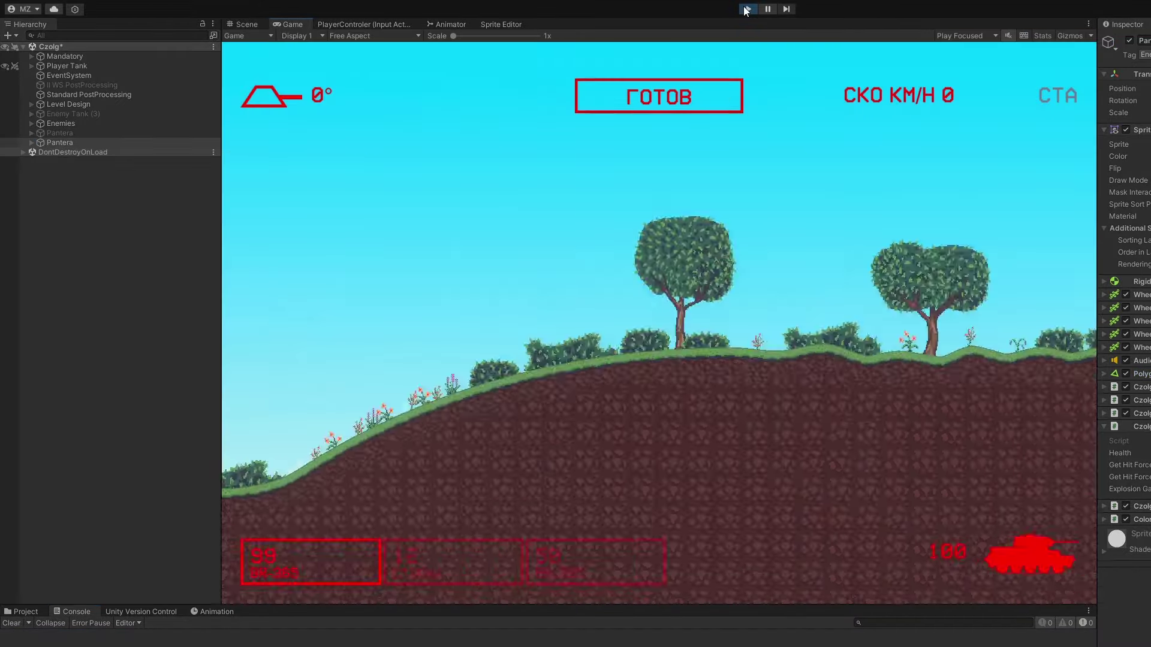
key("d")
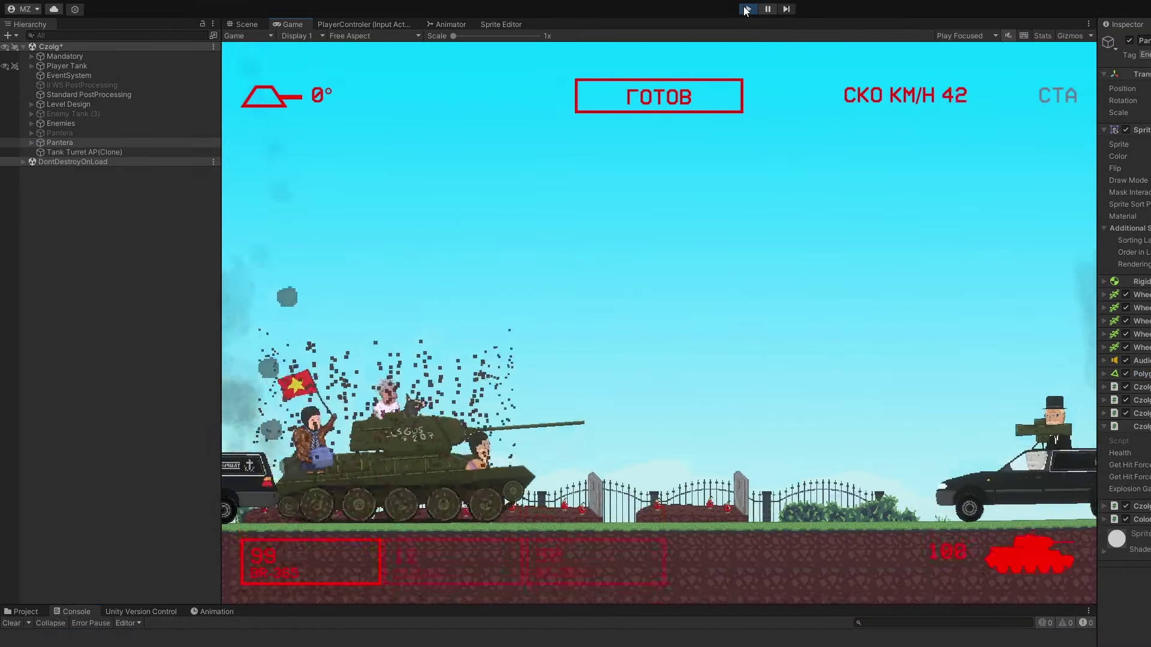
key("s")
key("space")
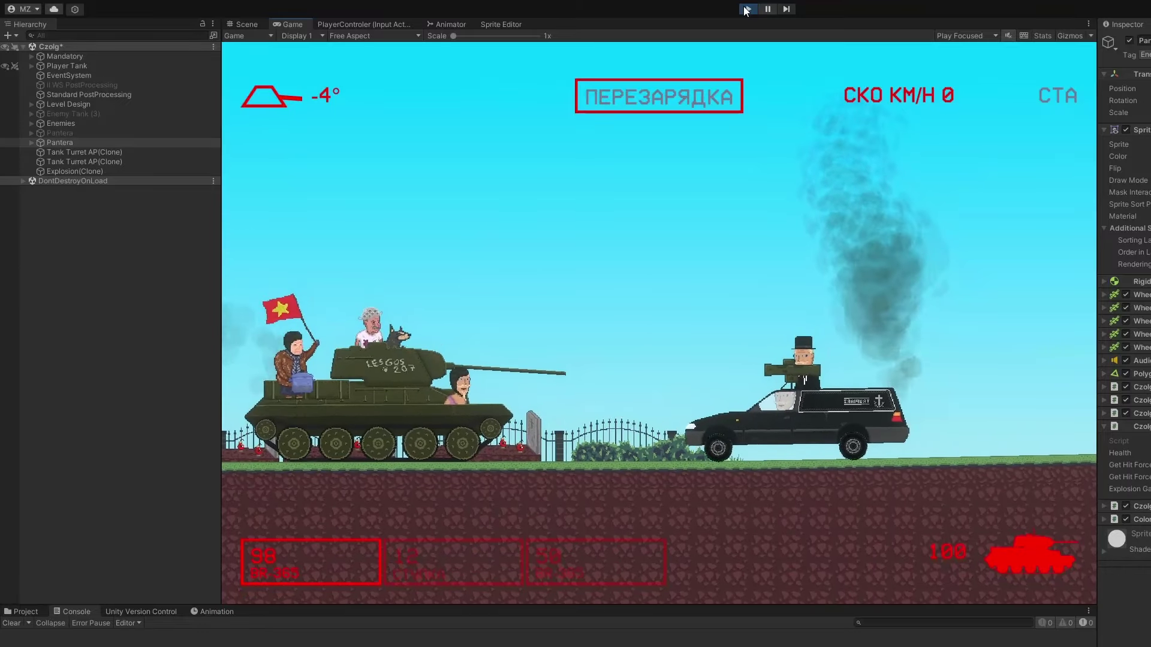
key("space")
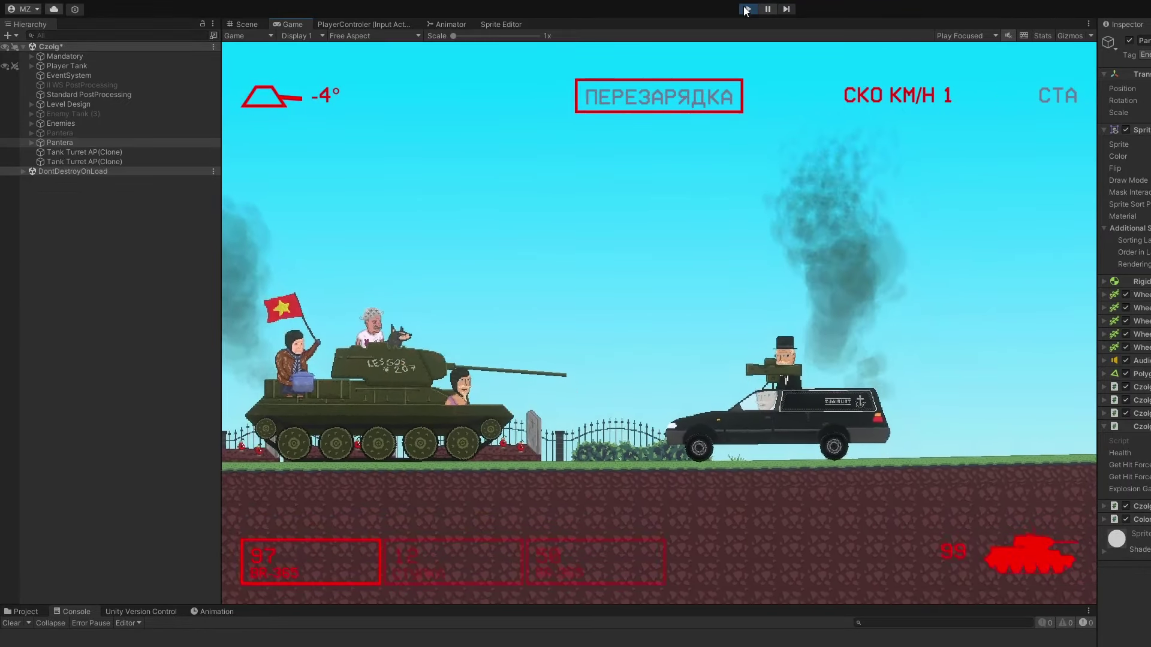
key("space")
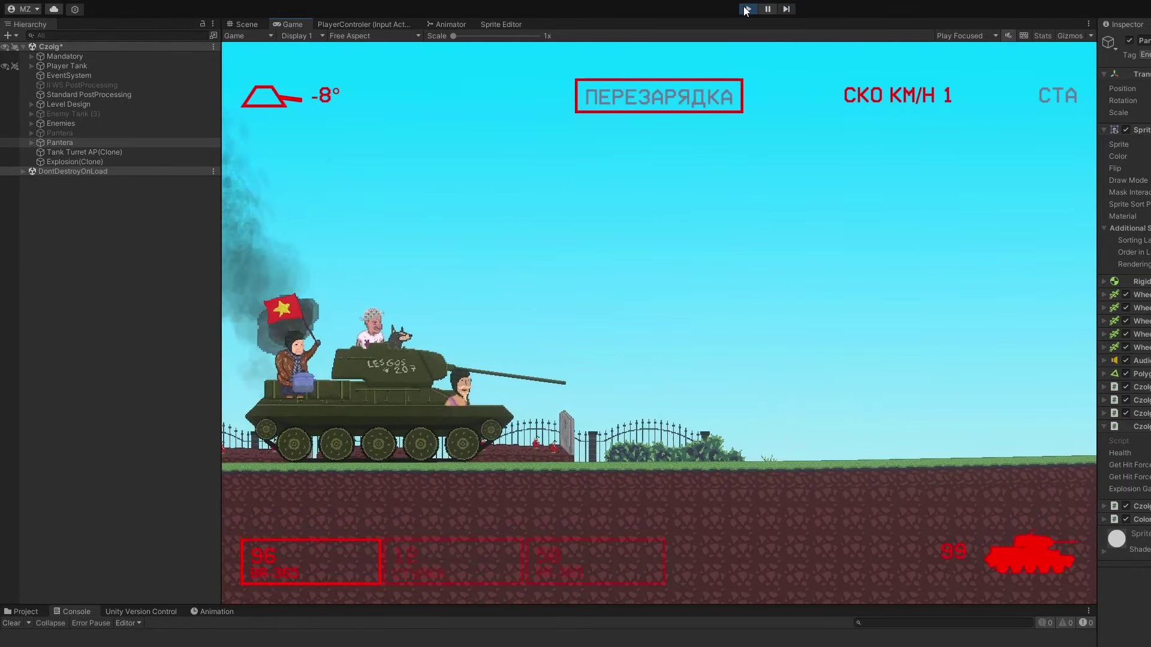
Drive on to the Pantera tank and shell it repeatedly with the gun raised to -2°.
key("d")
key("w")
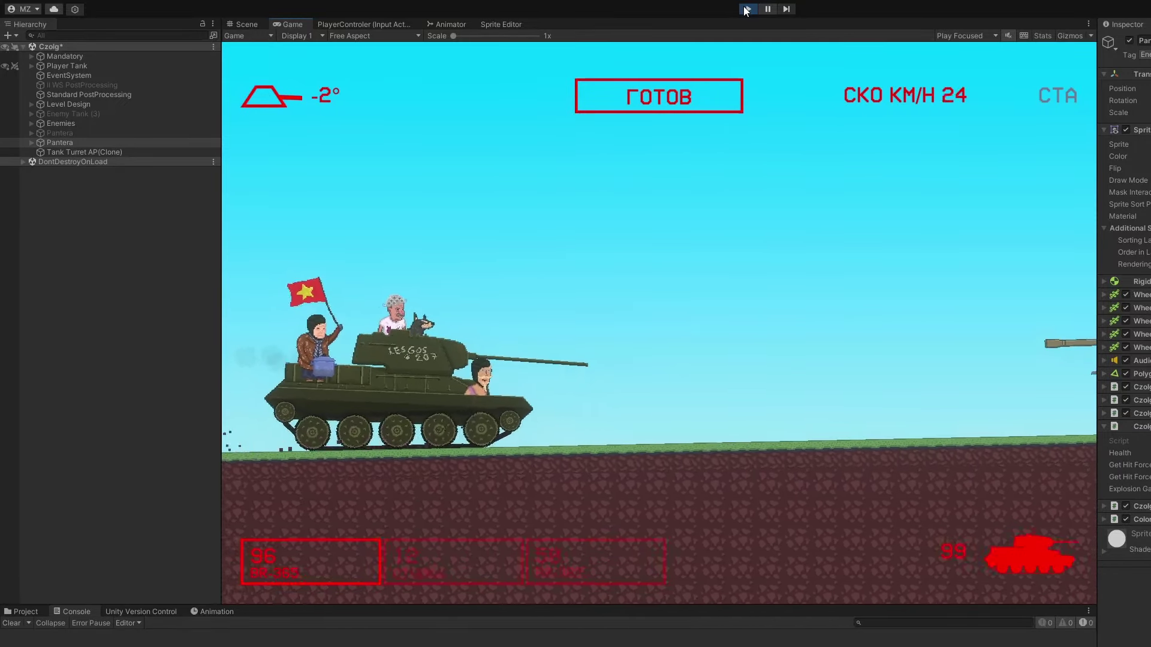
key("space")
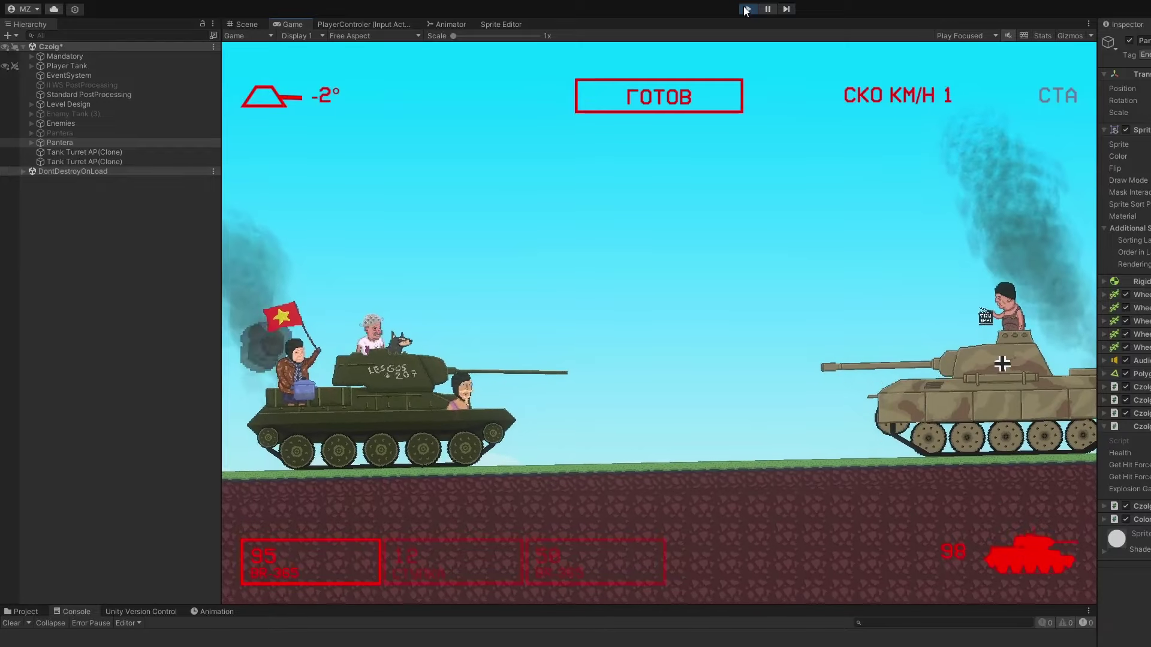
key("space")
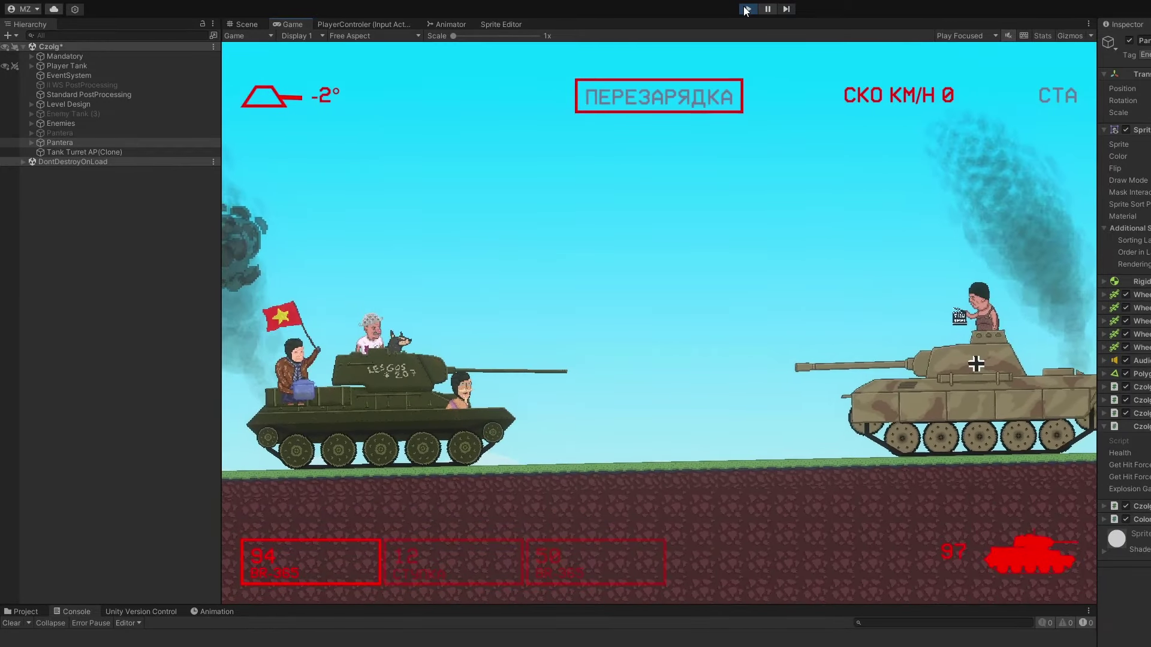
key("space")
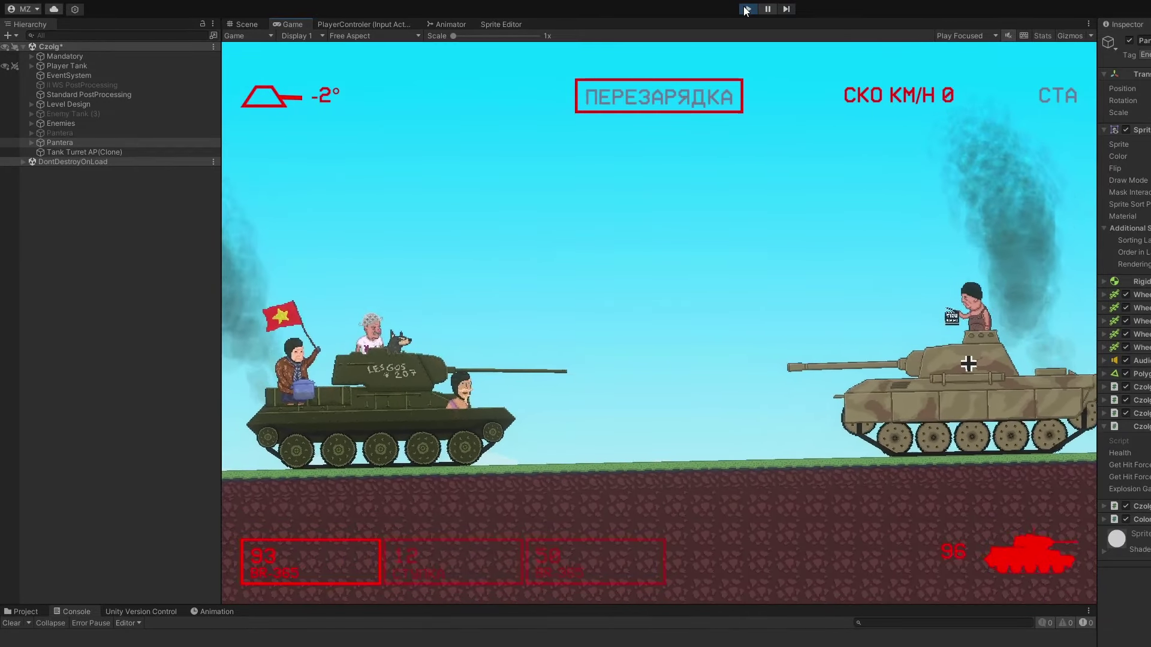
key("space")
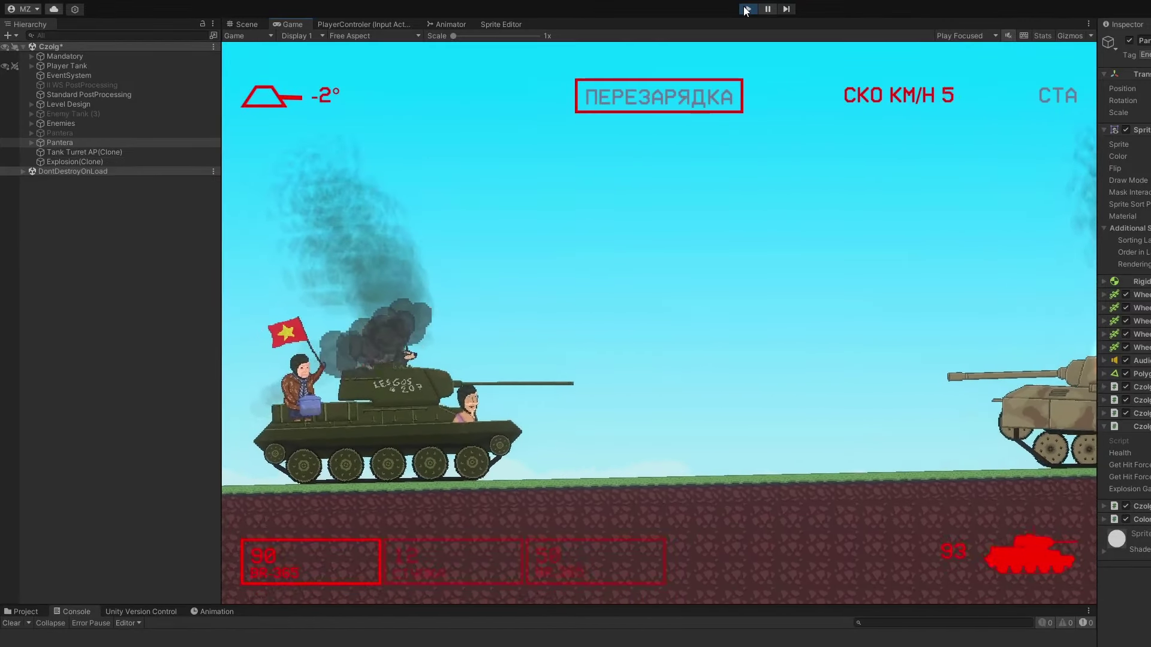
key("space")
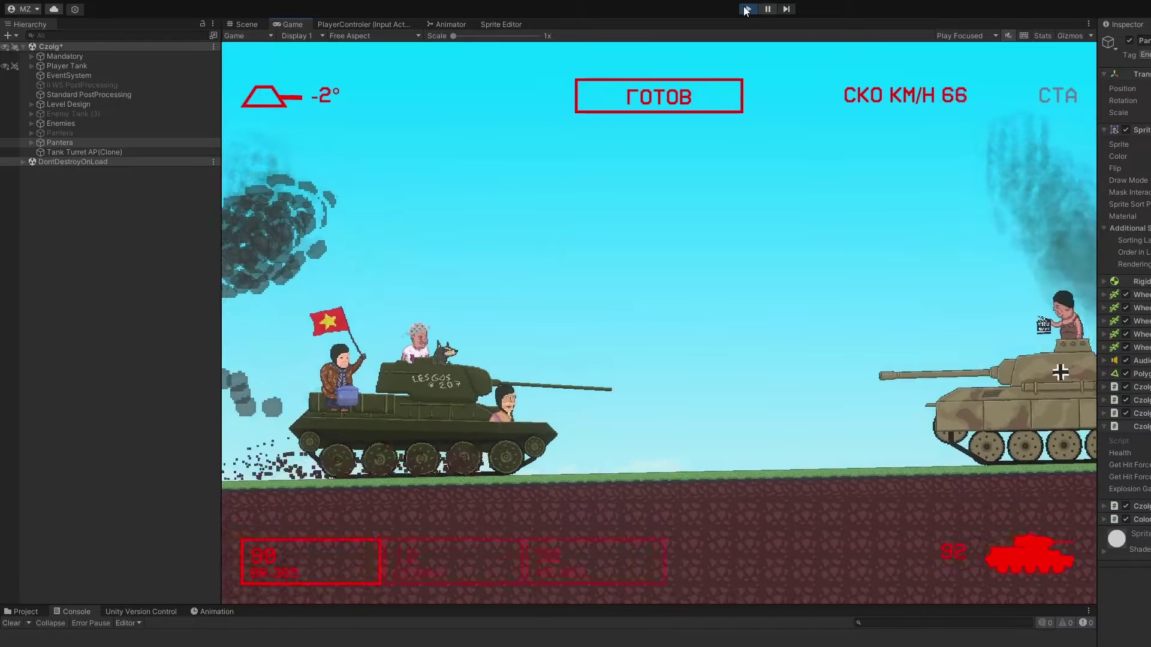
key("space")
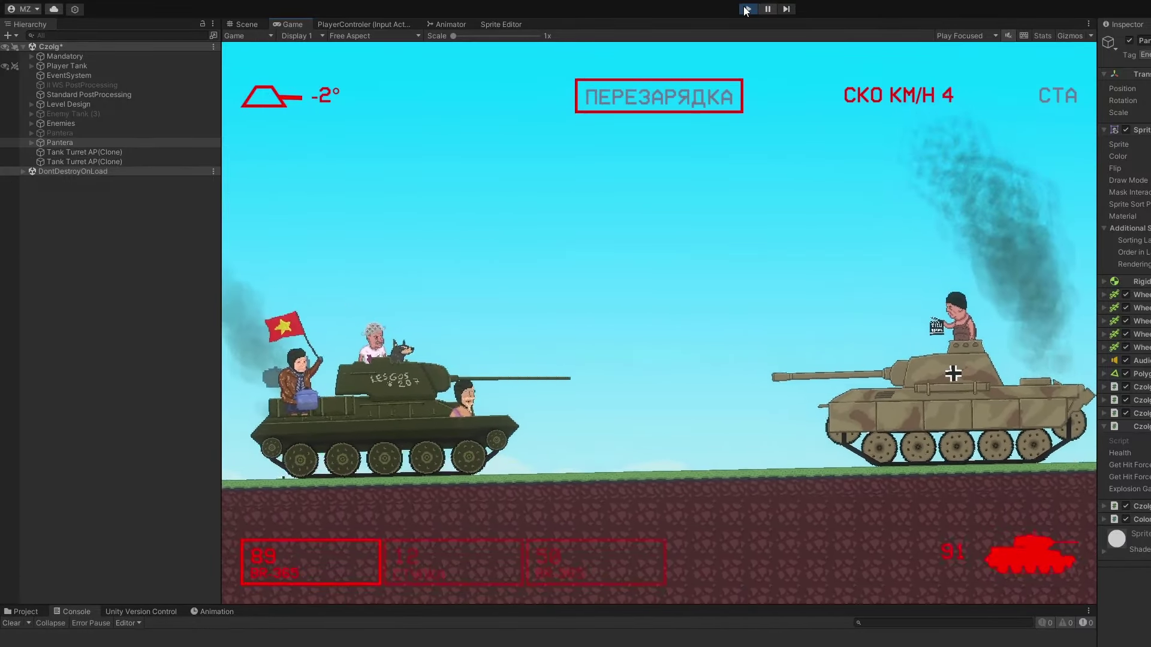
key("space")
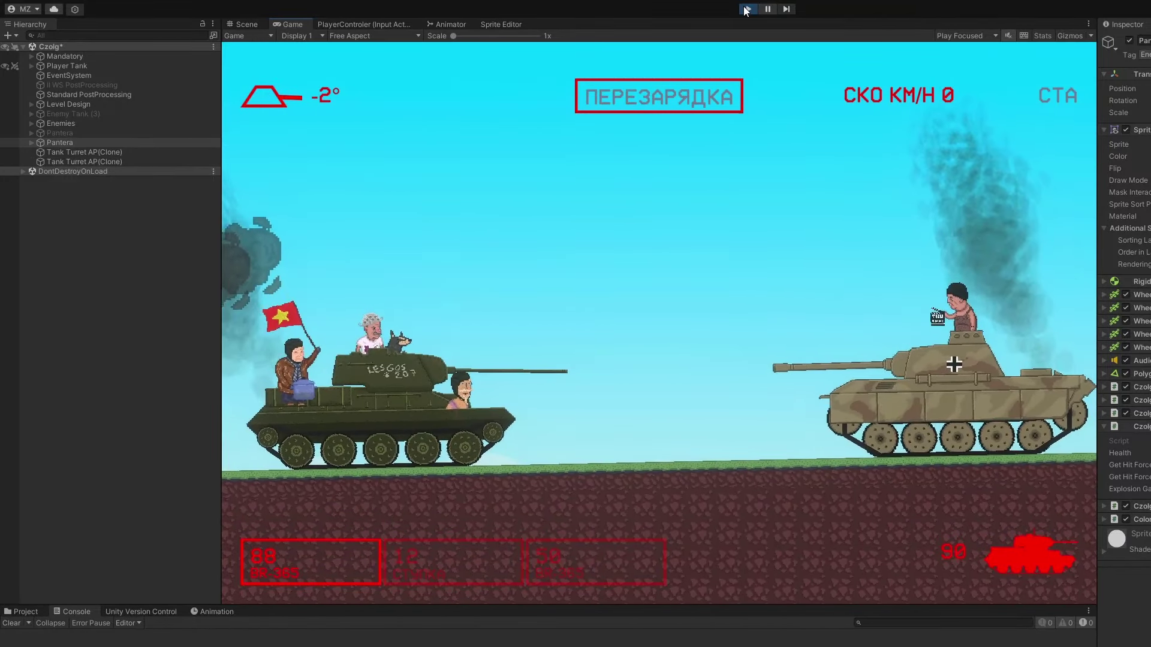
key("space")
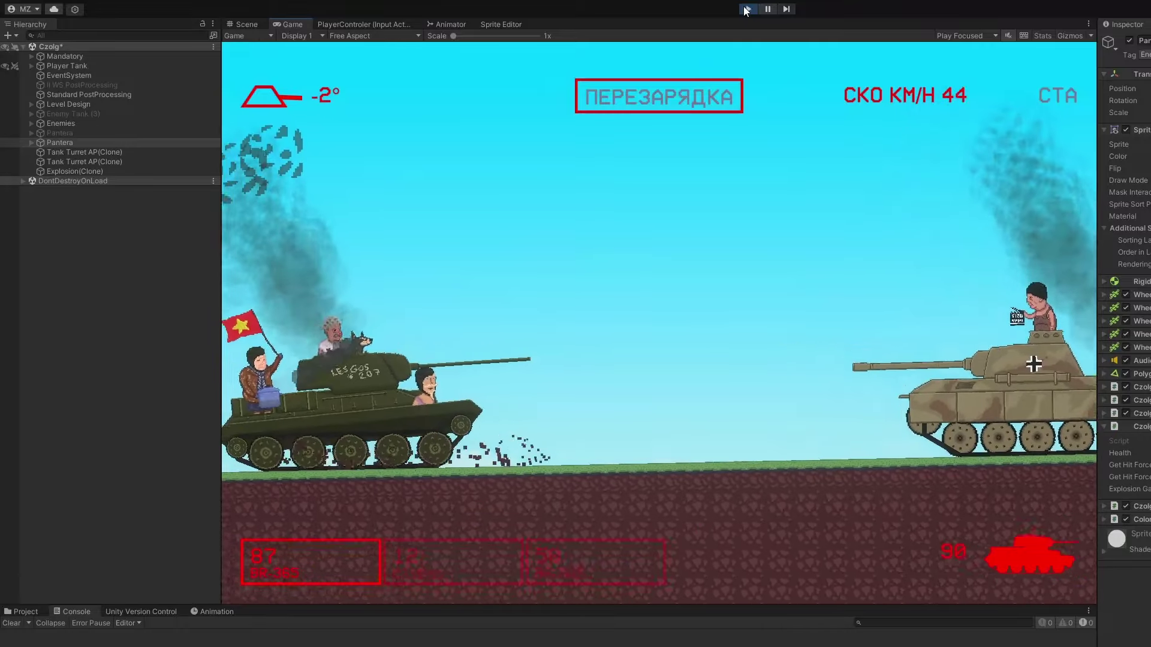
key("space")
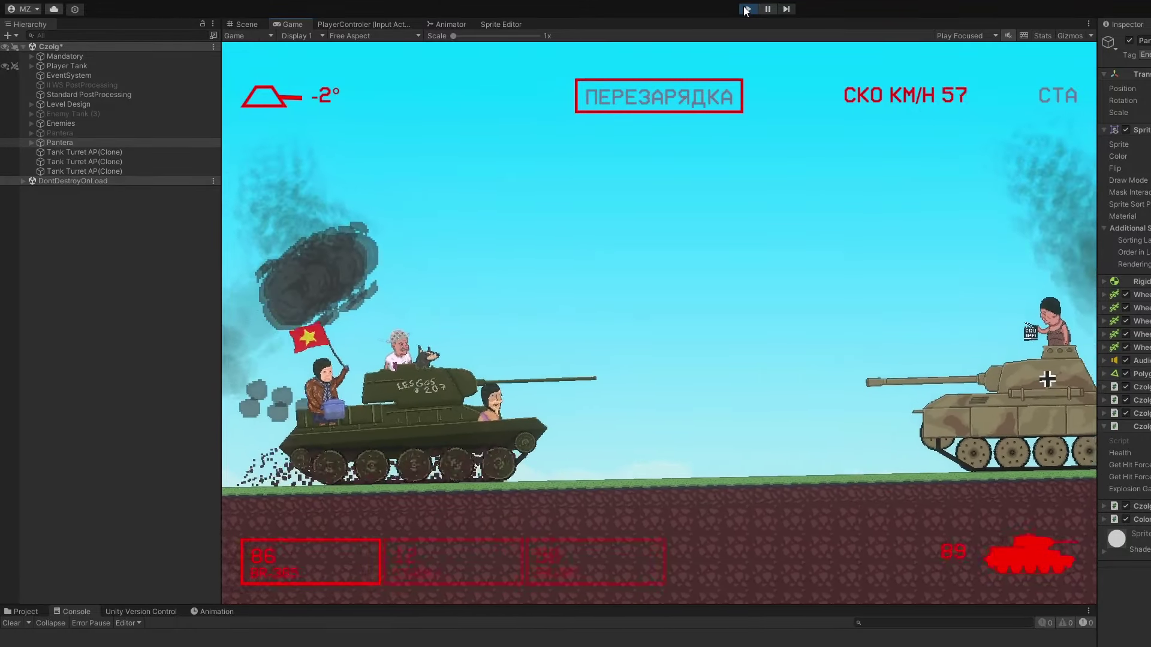
Shell the Pantera with the gun lowered to -4° and stop the game.
key("space")
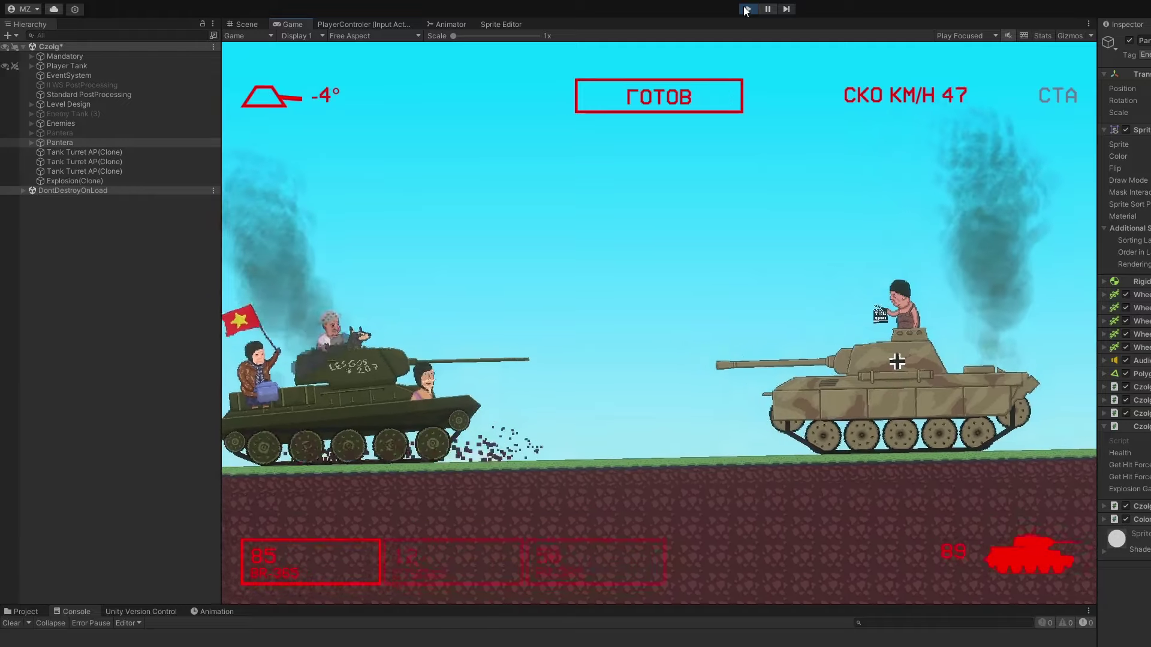
key("space")
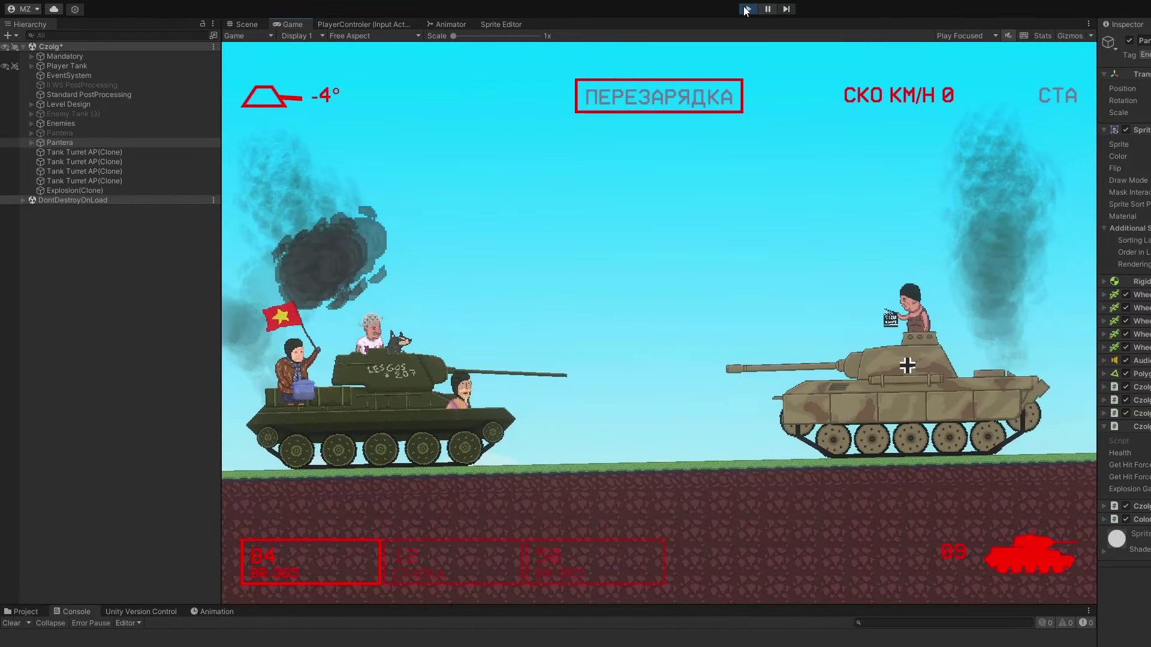
key("space")
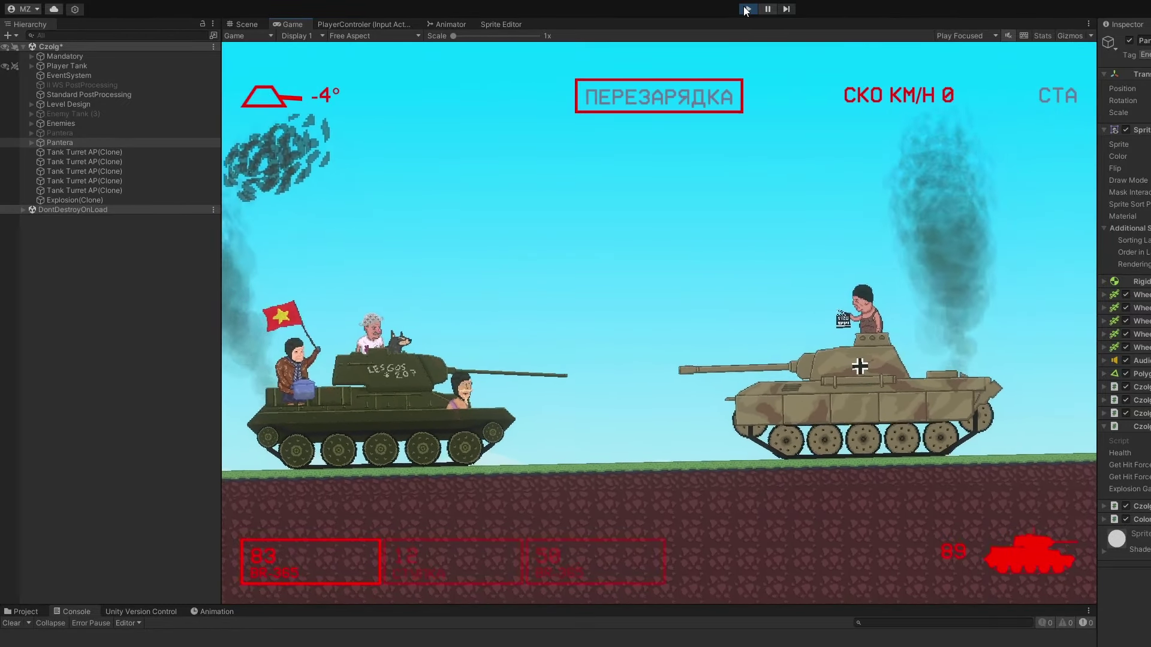
left_click(747, 9)
Open the Szpital - Etap 1 scene from the Level 13 - Szpital scenes folder.
scroll(659, 321, "down", 2)
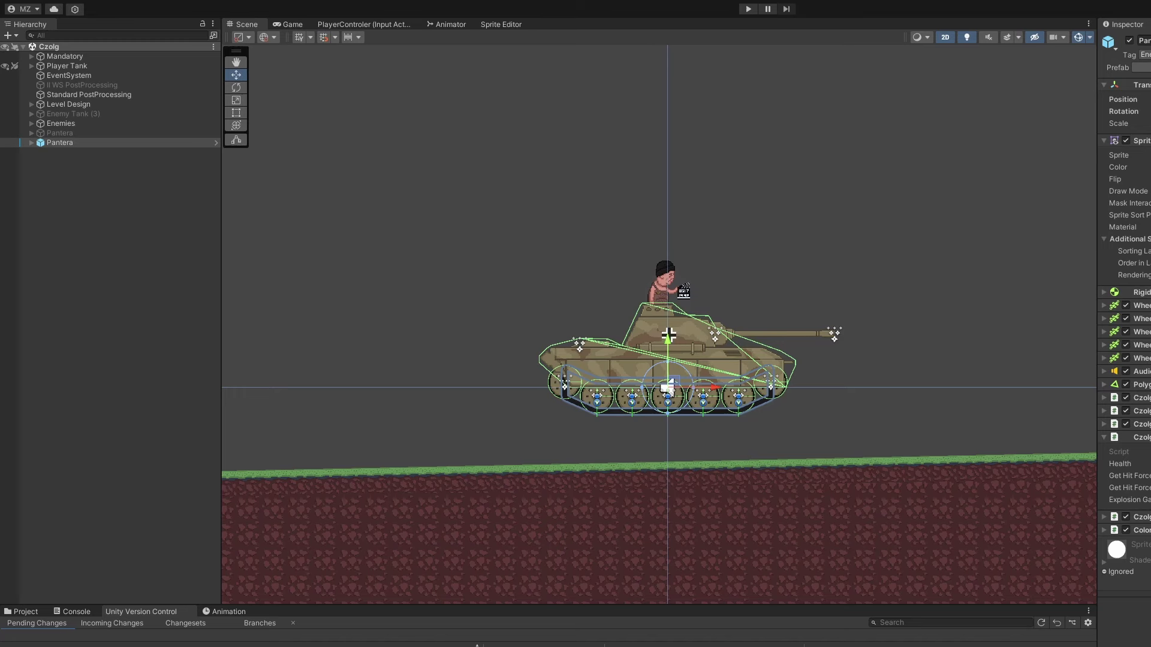
left_click_drag(342, 605, 367, 357)
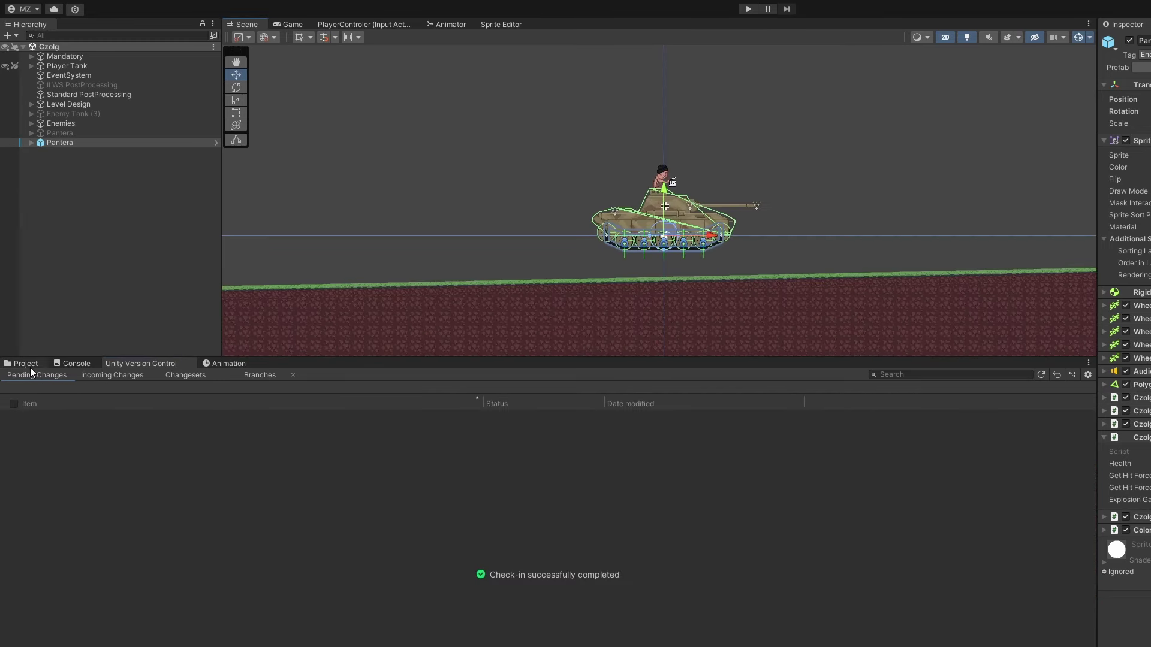
left_click(30, 367)
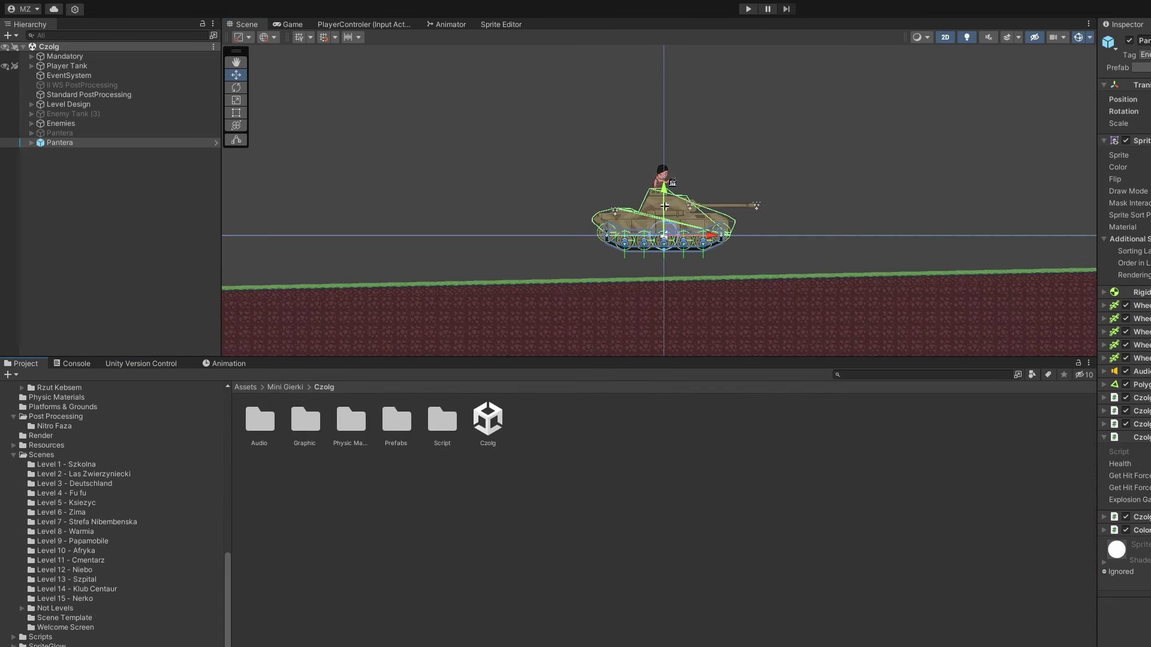
left_click(95, 589)
left_click(95, 580)
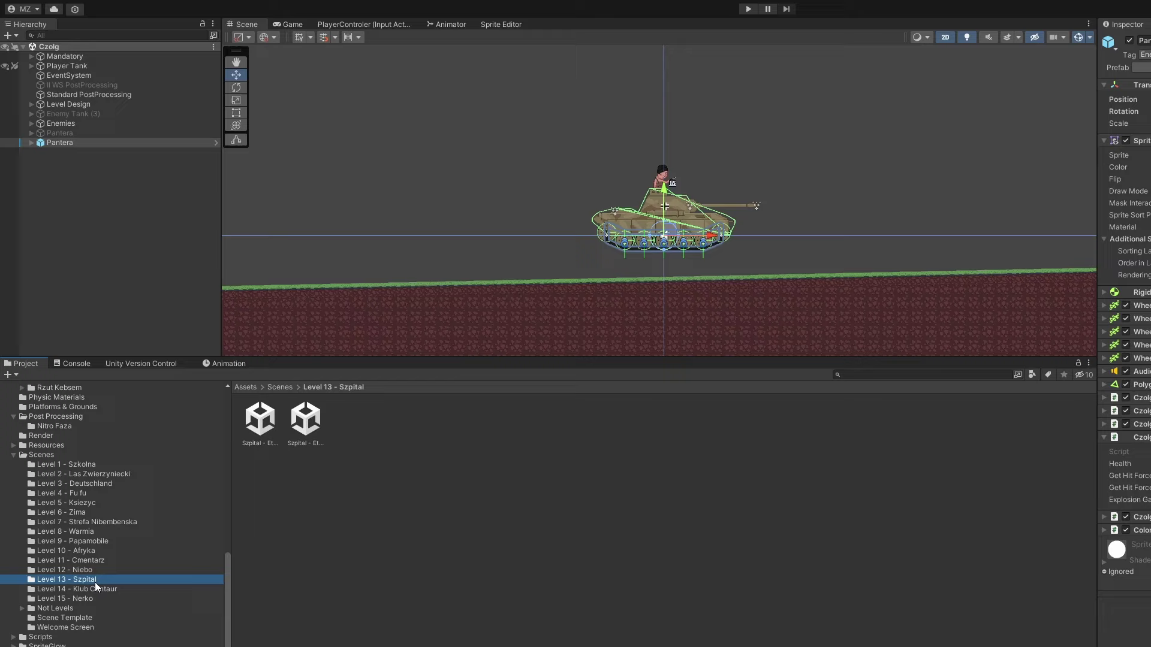
left_click(260, 423)
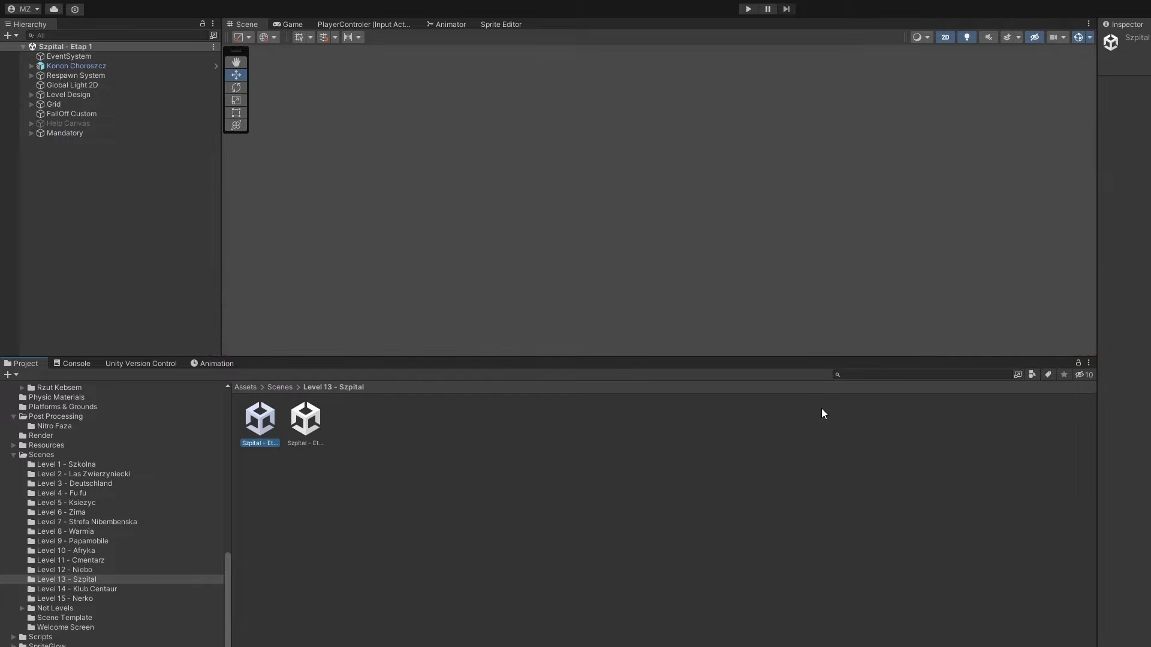
Enlarge the scene view, focus it on the Konon Choroszcz character and run the game.
left_click_drag(587, 360, 597, 538)
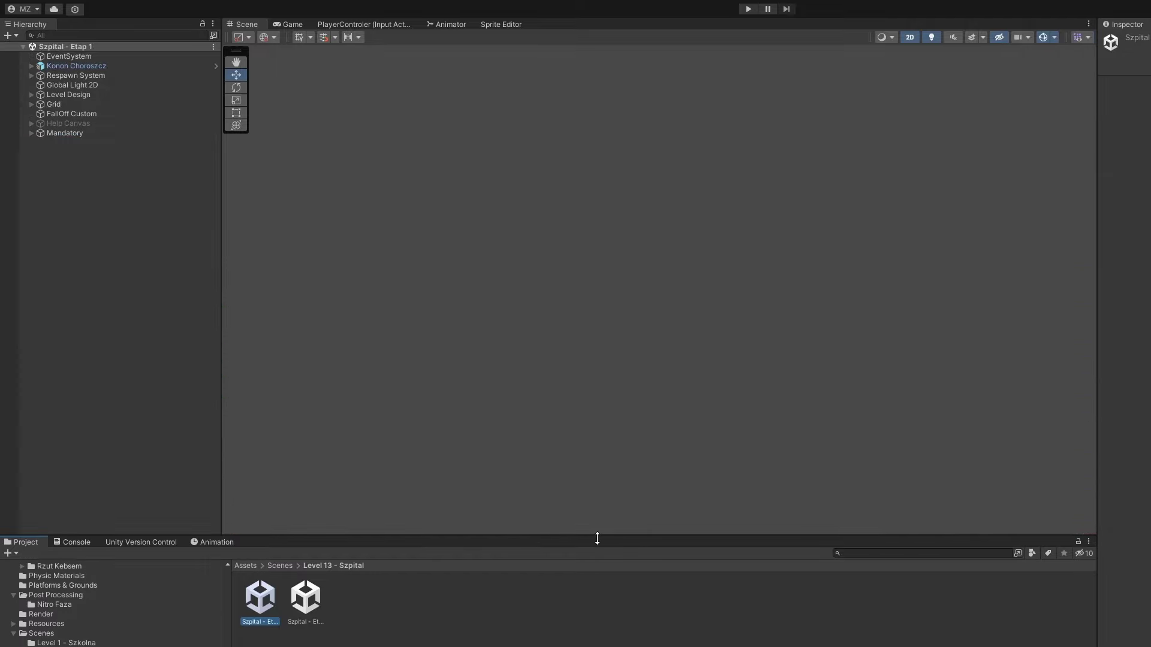
double_click(78, 66)
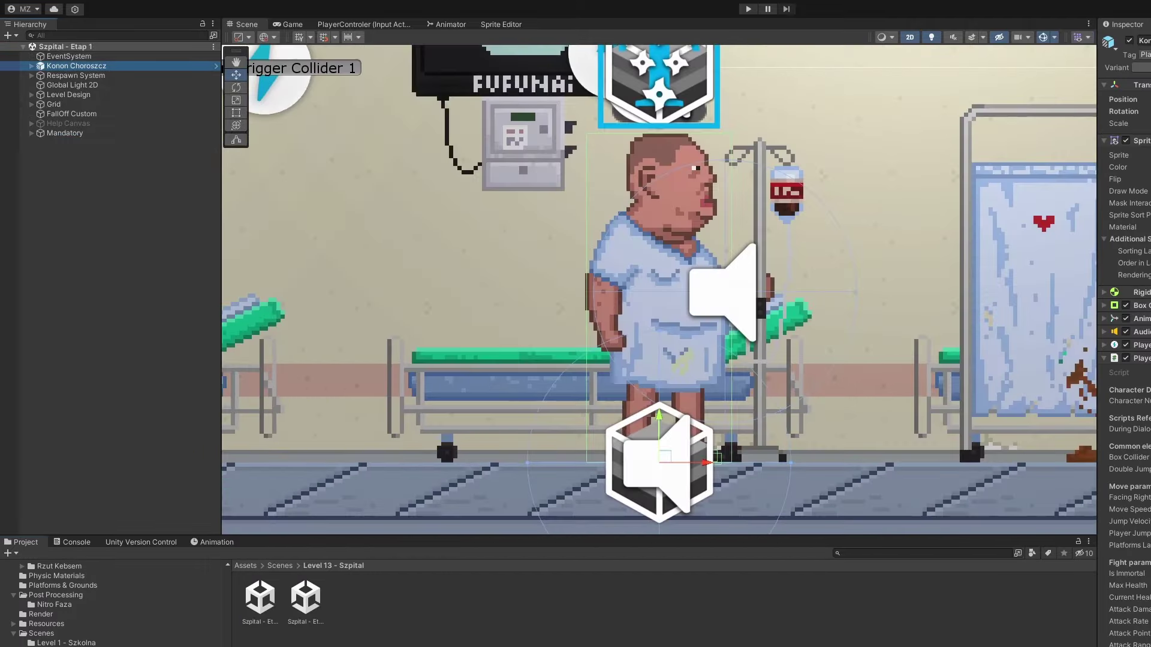
left_click(749, 9)
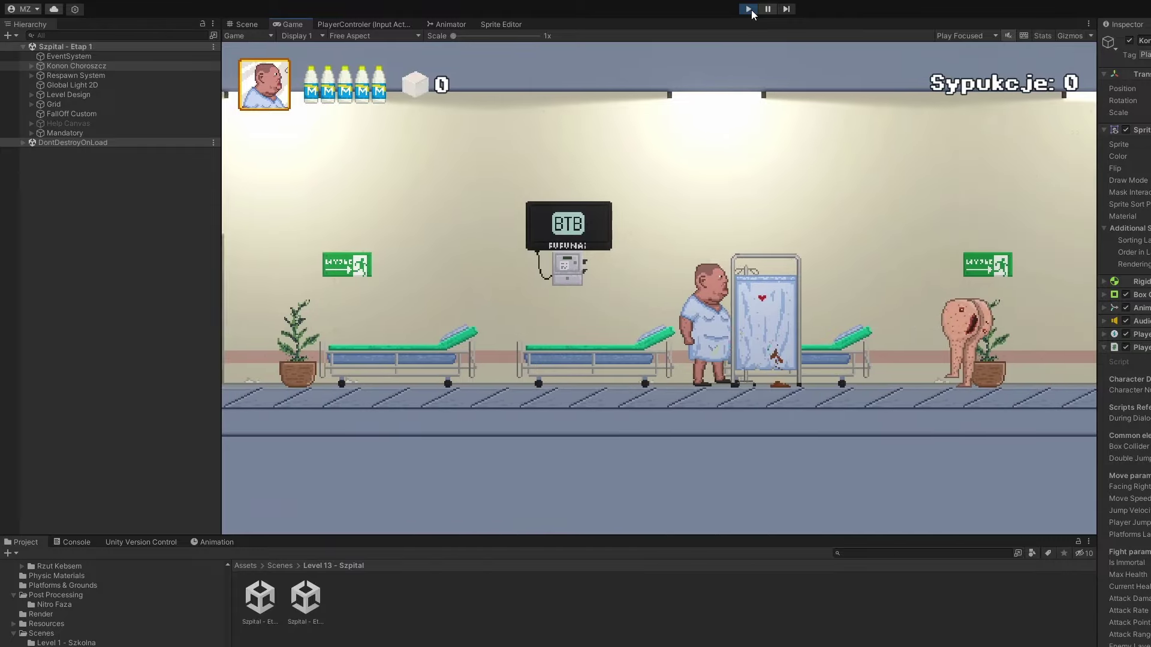
Run the patient through the hospital, jumping the floor gaps past the nurses and climbing the block stairs to the upper ledge.
key("d")
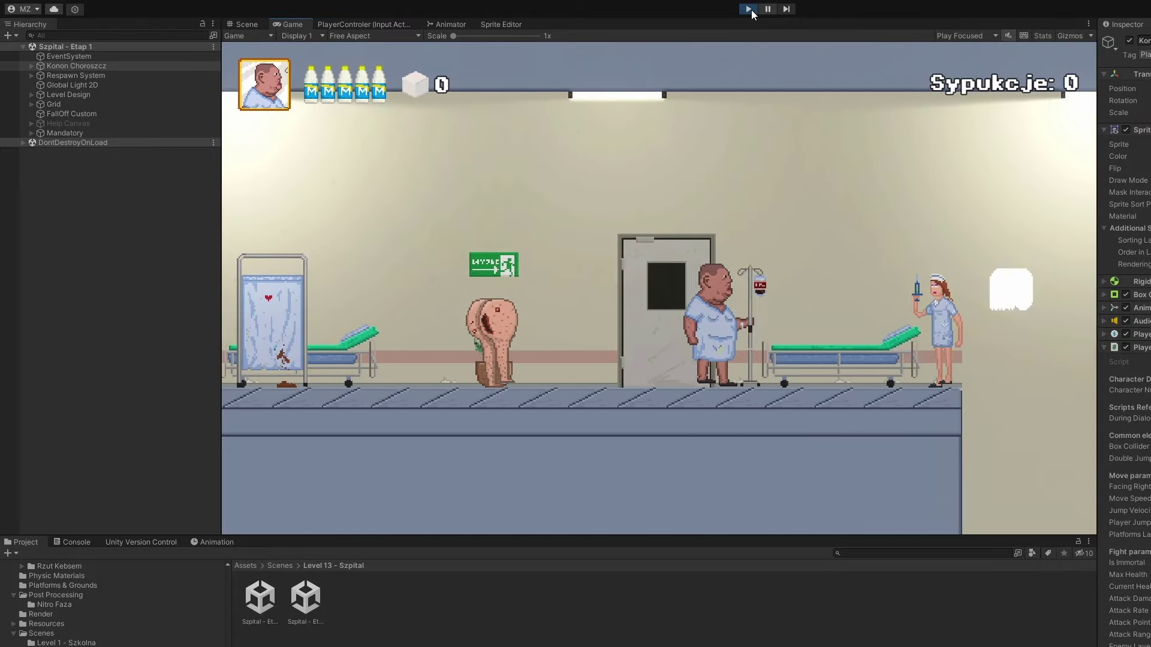
key("d")
key("space")
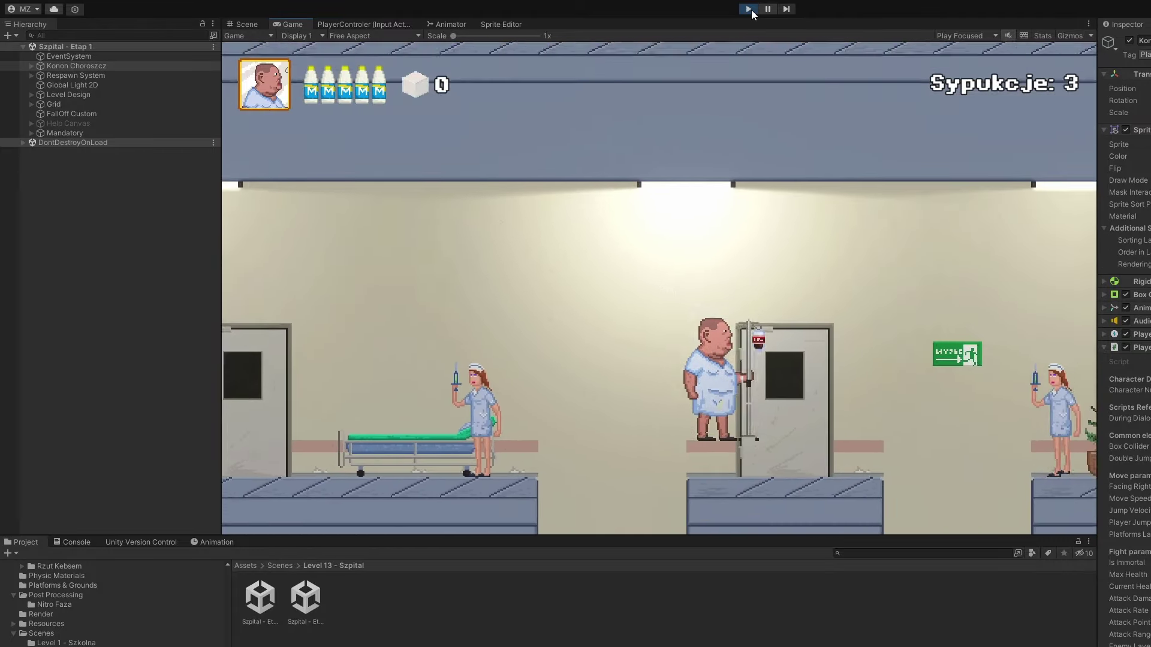
key("d")
key("space")
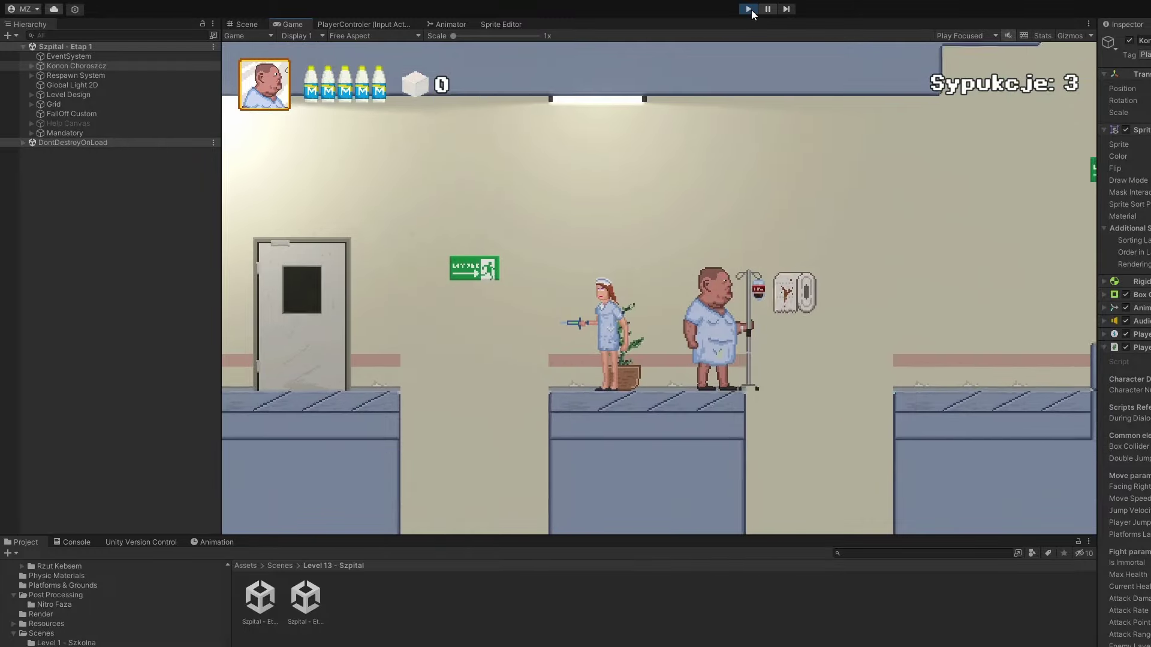
key("space")
key("d")
key("space")
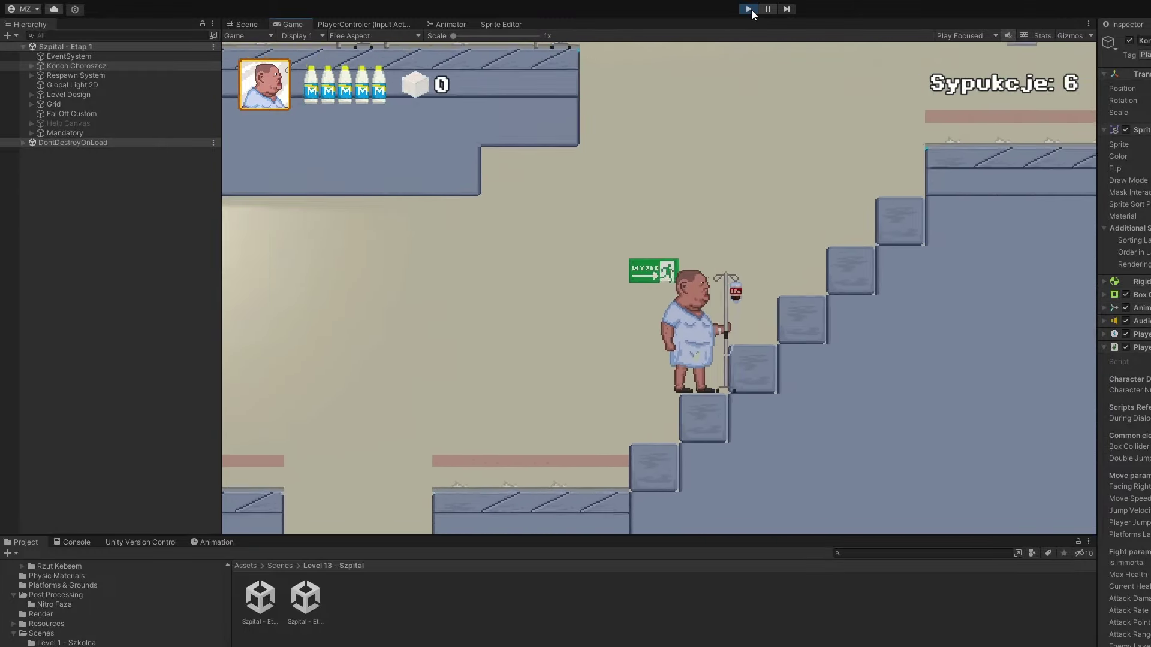
key("d")
key("space")
key("space")
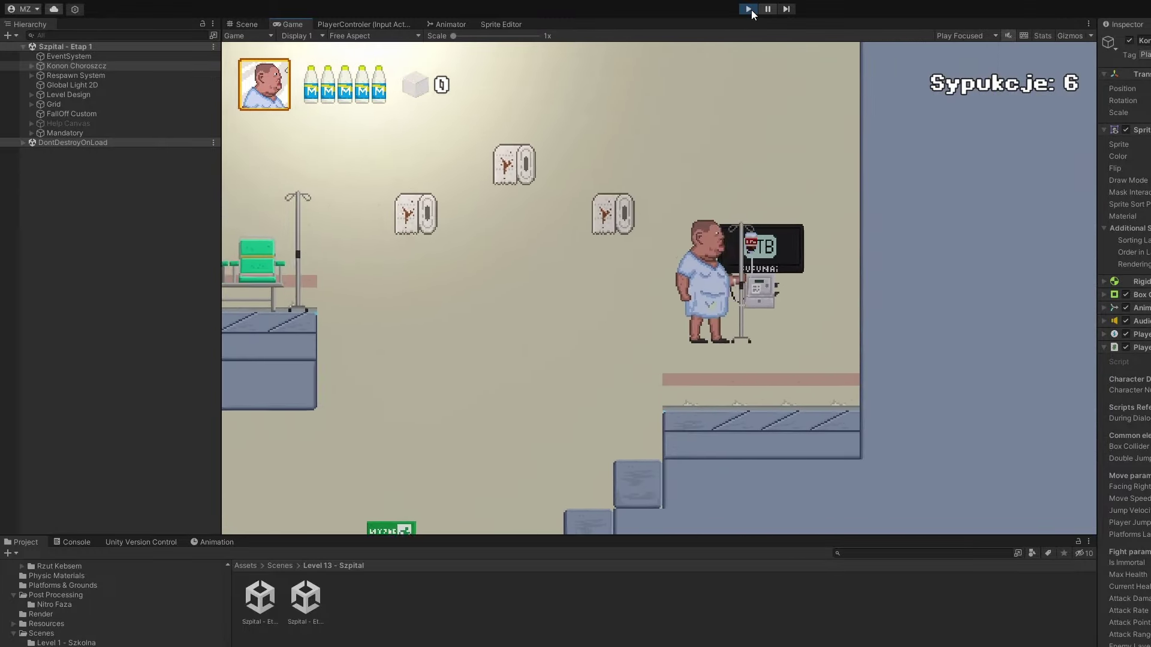
Jump back across the gap collecting toilet rolls and approach the pair of nurses by the green chairs.
key("a")
key("space")
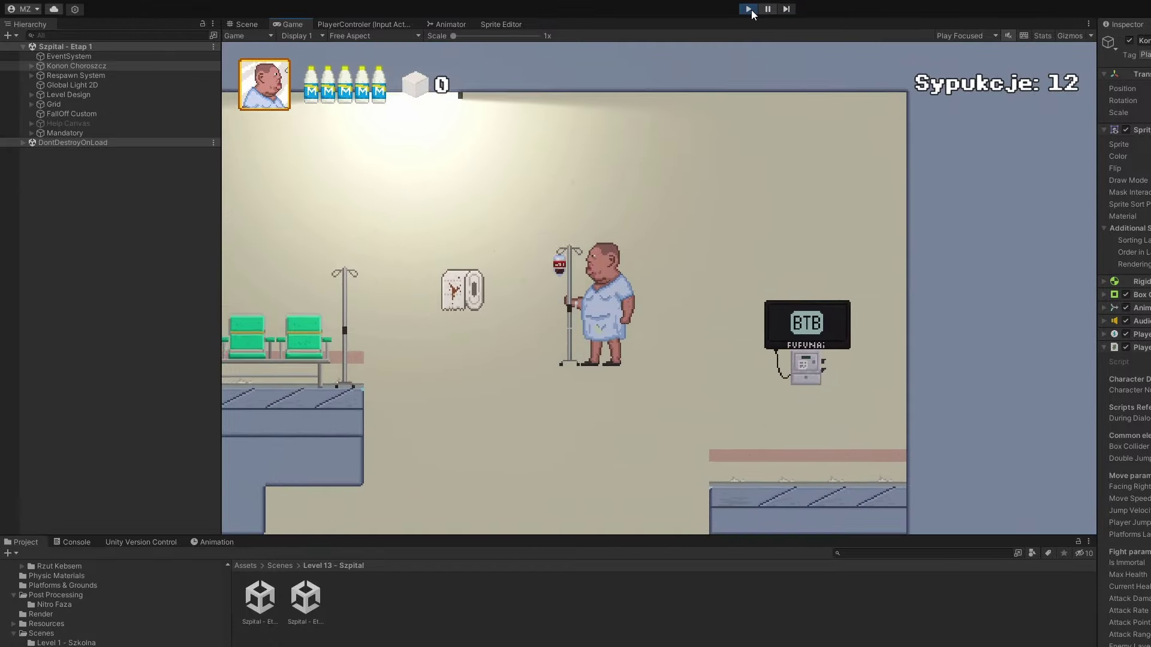
key("space")
key("a")
key("d")
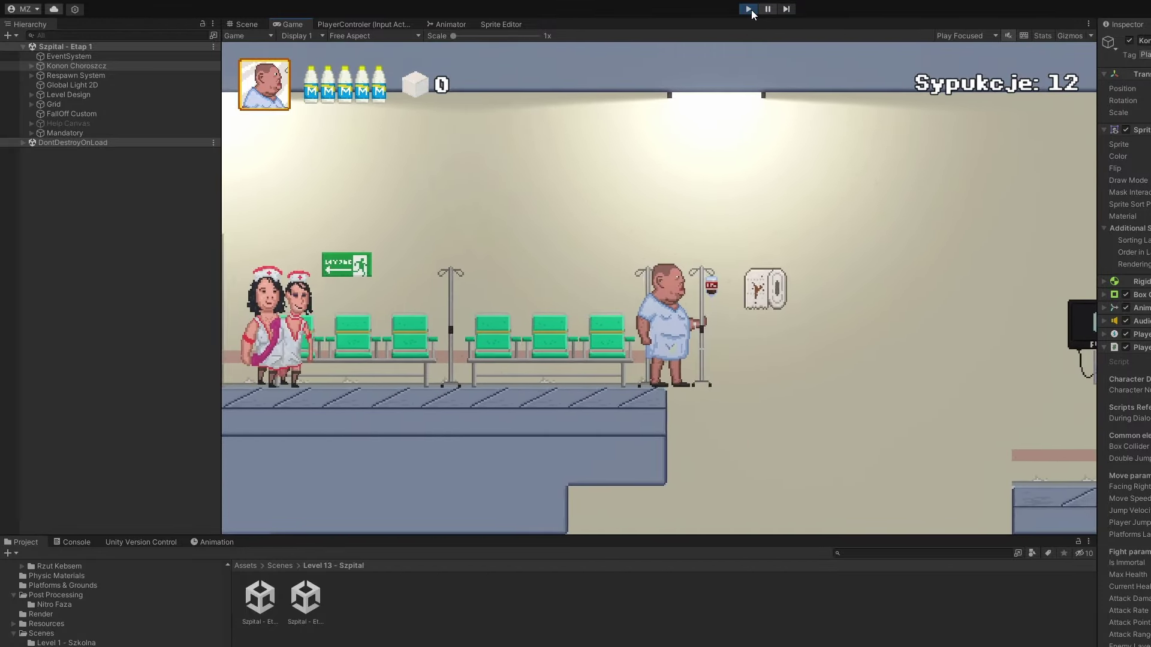
key("a")
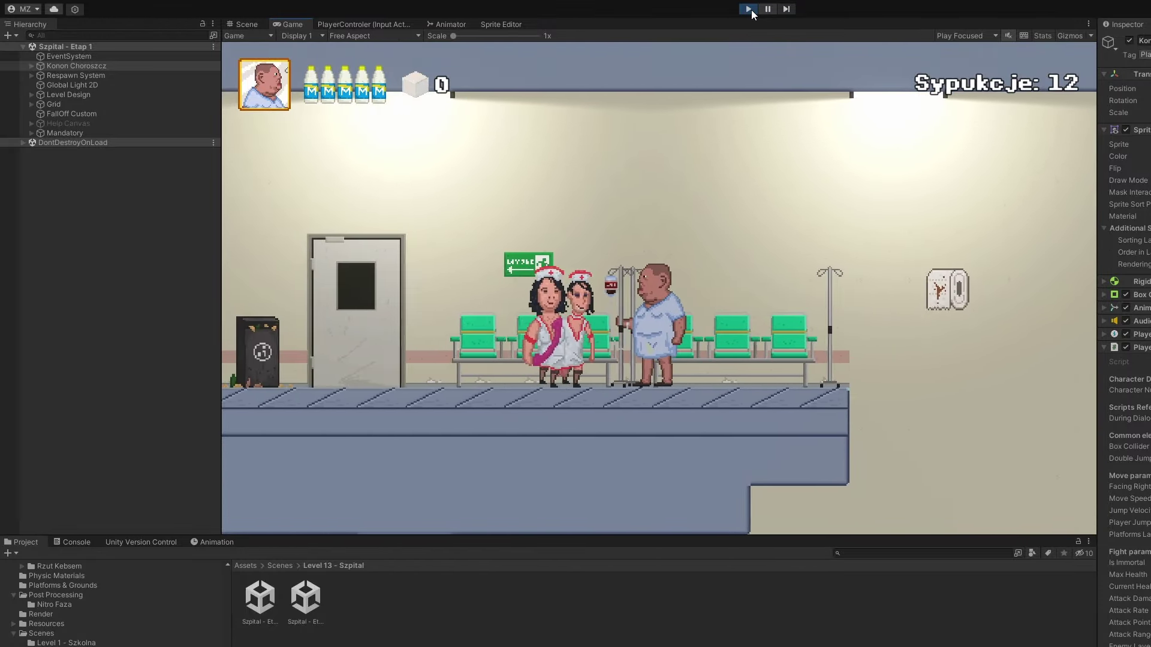
key("space")
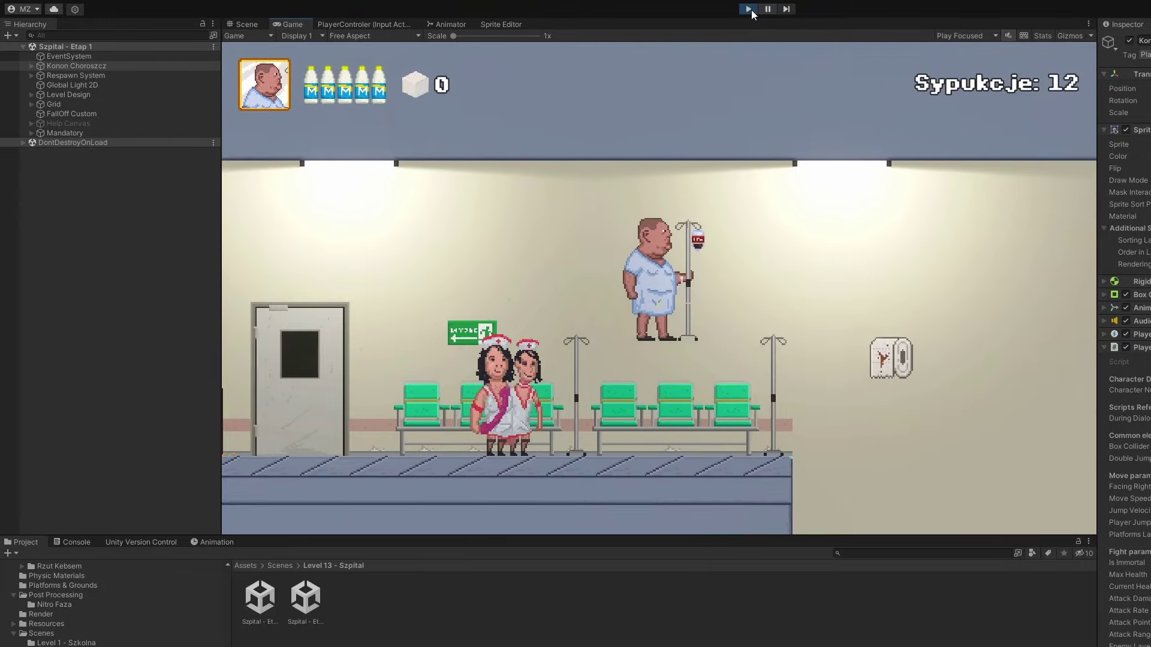
Jump over the nurse pair and follow the exit signs along the corridor to the vending machines, collecting the milk bottle on the way.
key("a")
key("space")
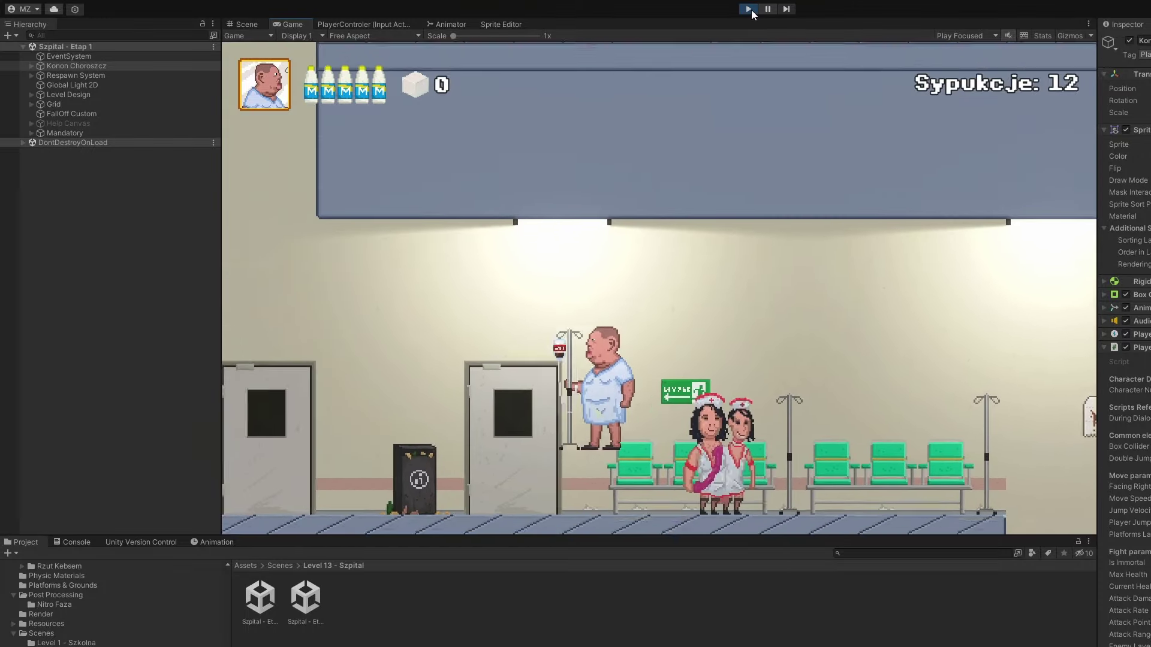
key("a")
key("space")
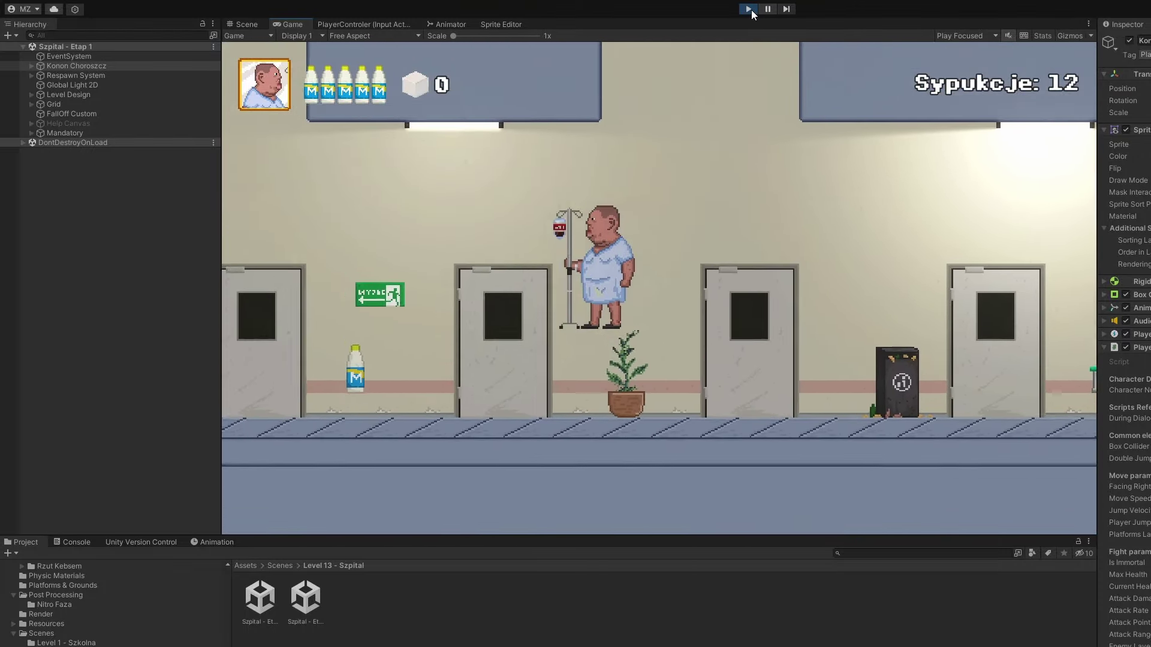
key("a")
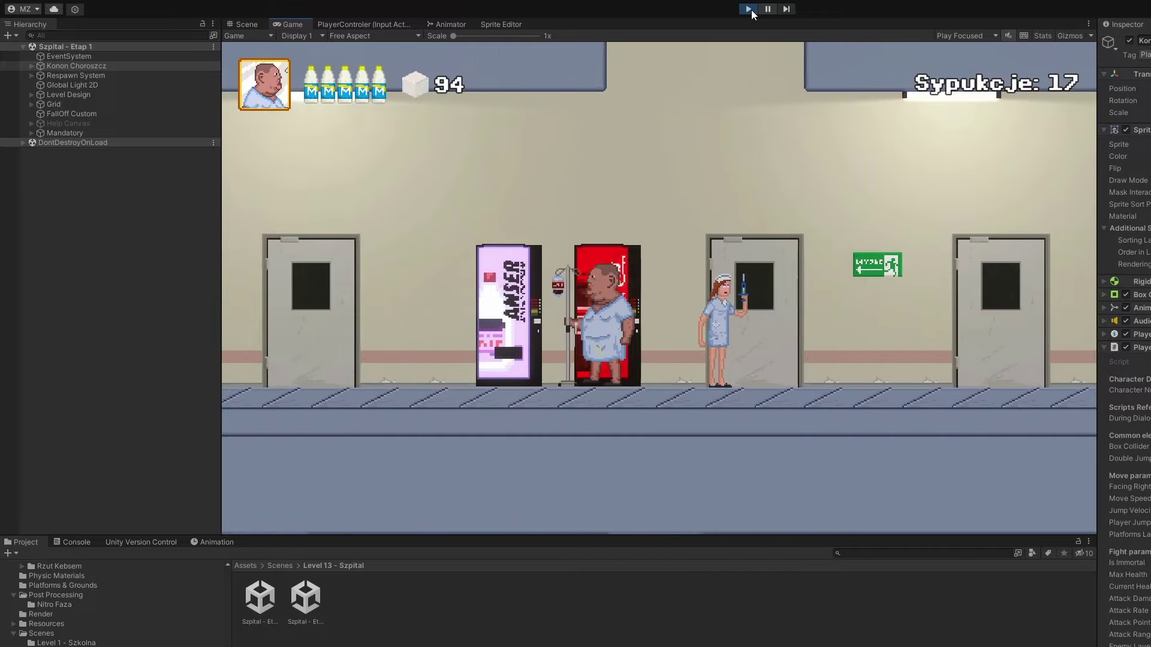
Use the Anser vending machine and collect the Nitro Majora bottles it dispenses.
key("a")
key("d")
key("e")
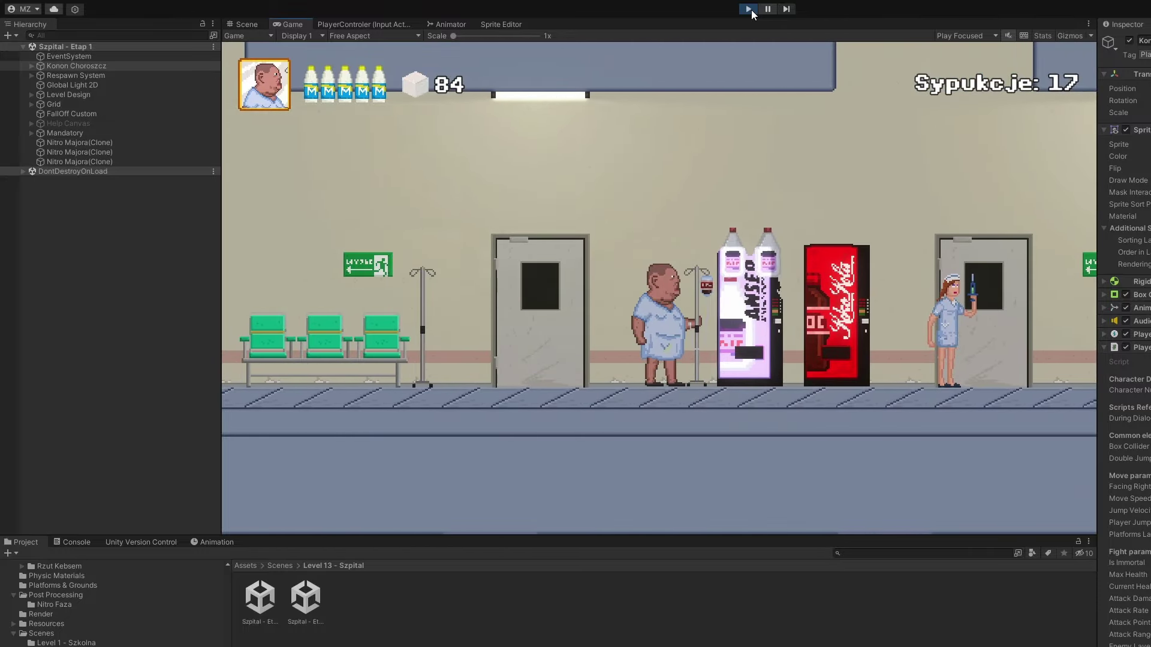
key("d")
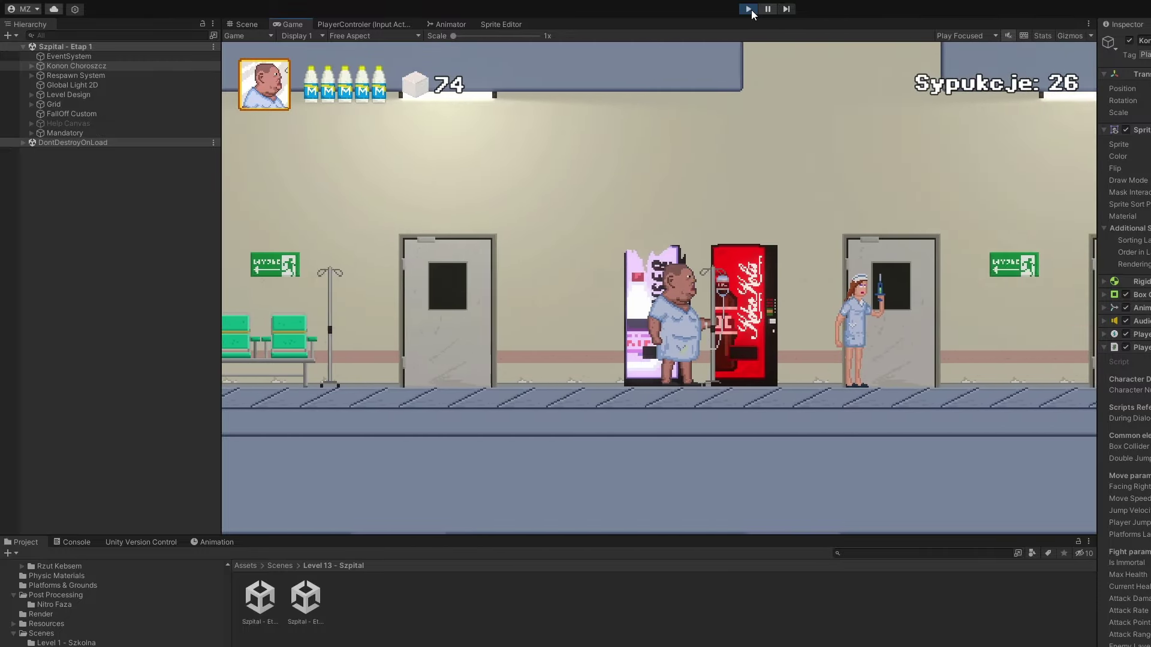
Use the Koke Kola vending machine beside the Anser one and run back past the green chairs onto the block stairs.
key("e")
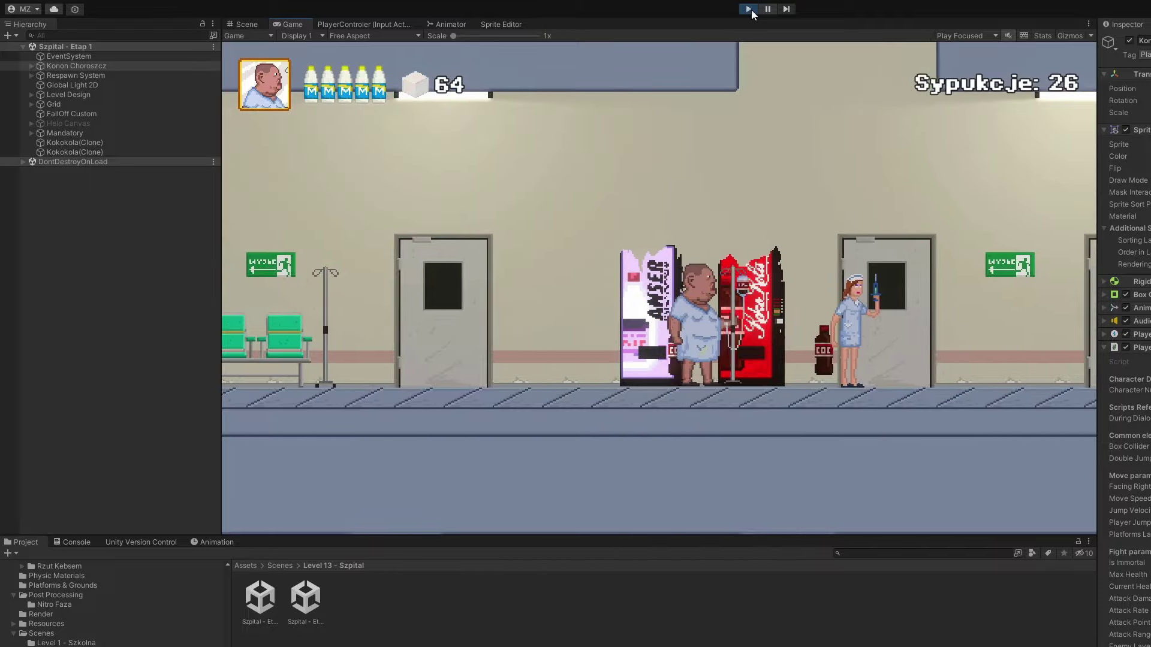
key("a")
key("a")
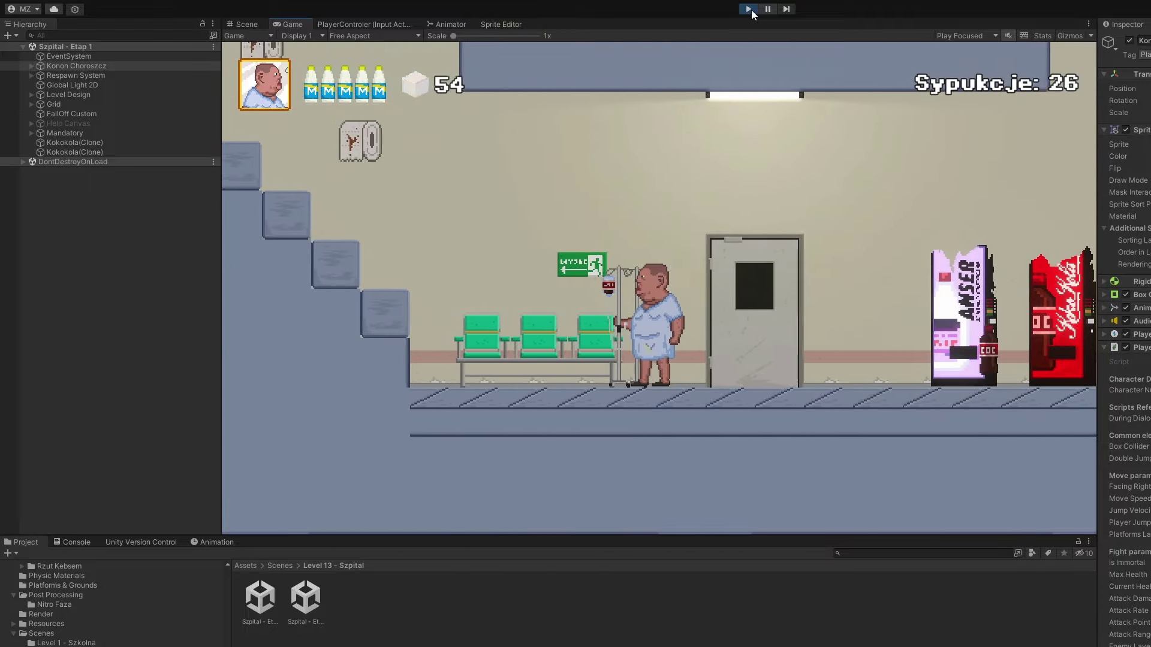
key("a")
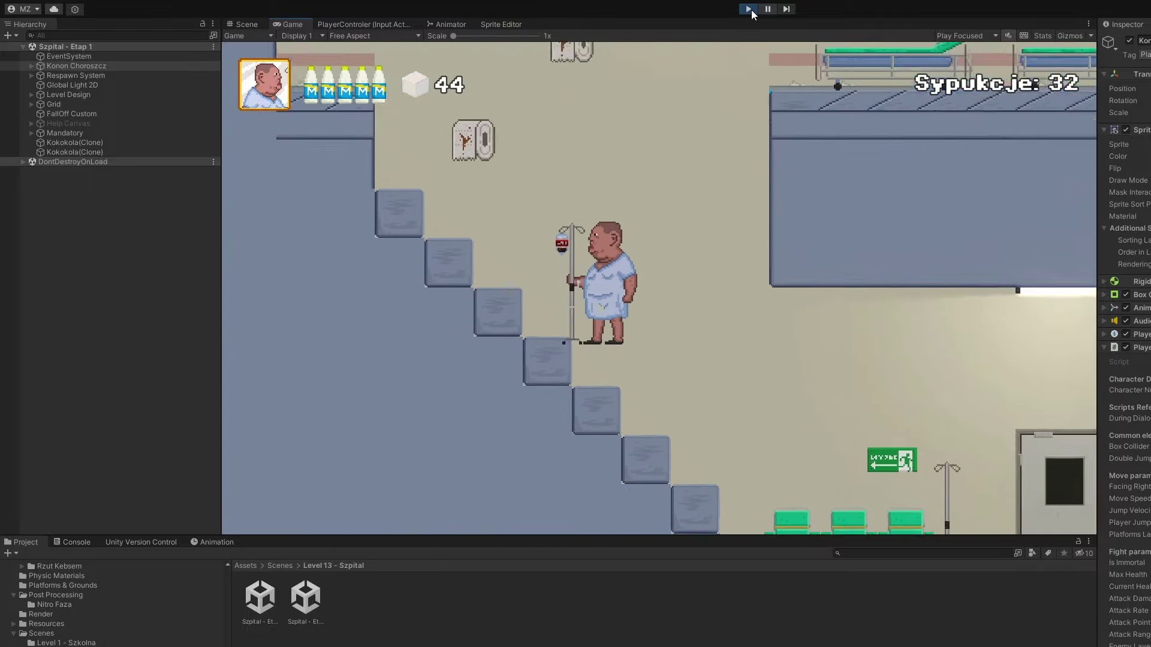
Climb the block stairs and jump off towards the gap to collect the floating toilet rolls.
key("a")
key("space")
key("space")
key("d")
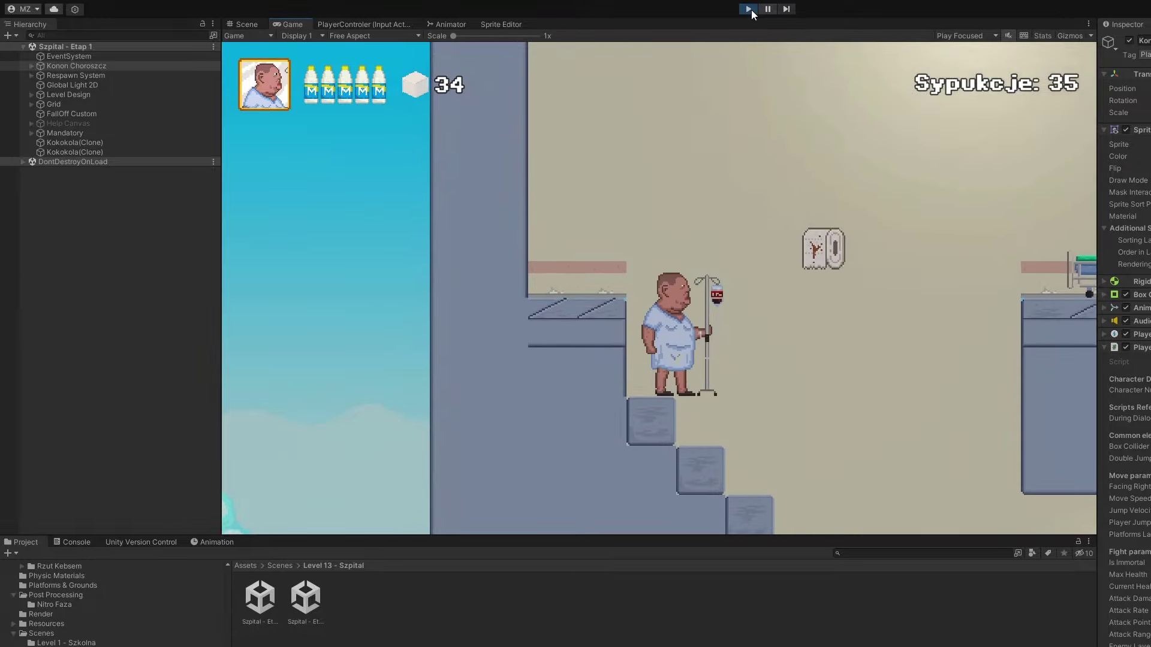
key("d")
key("space")
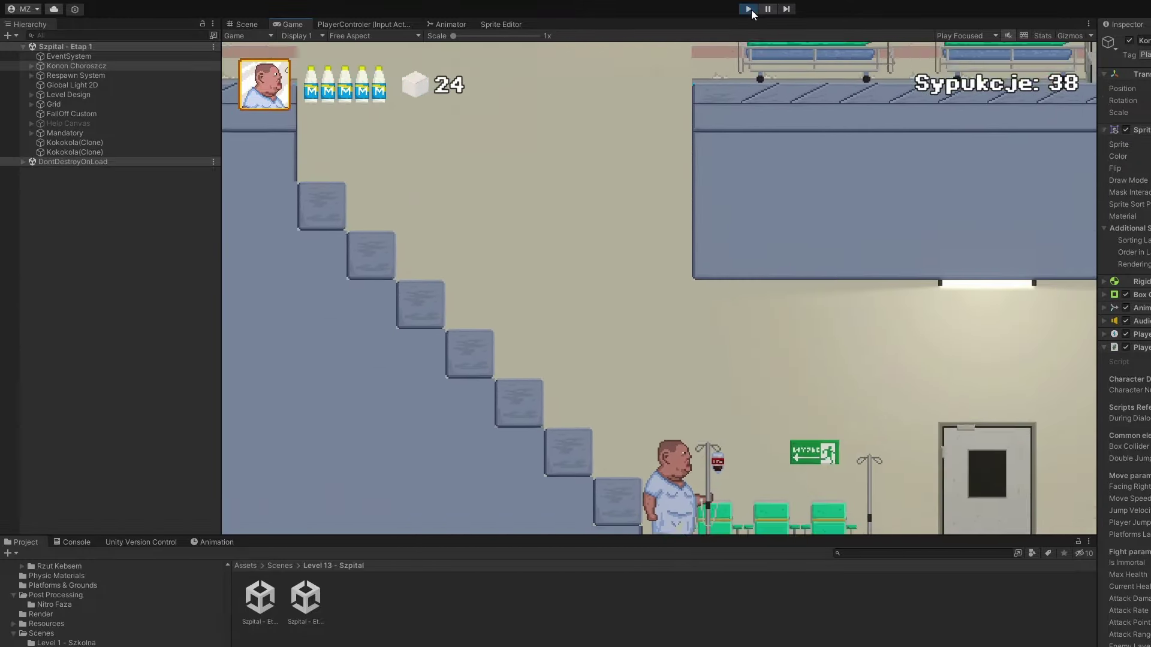
Climb the block stairs again and jump across the gap onto the upper ledge with the hospital beds.
key("a")
key("a")
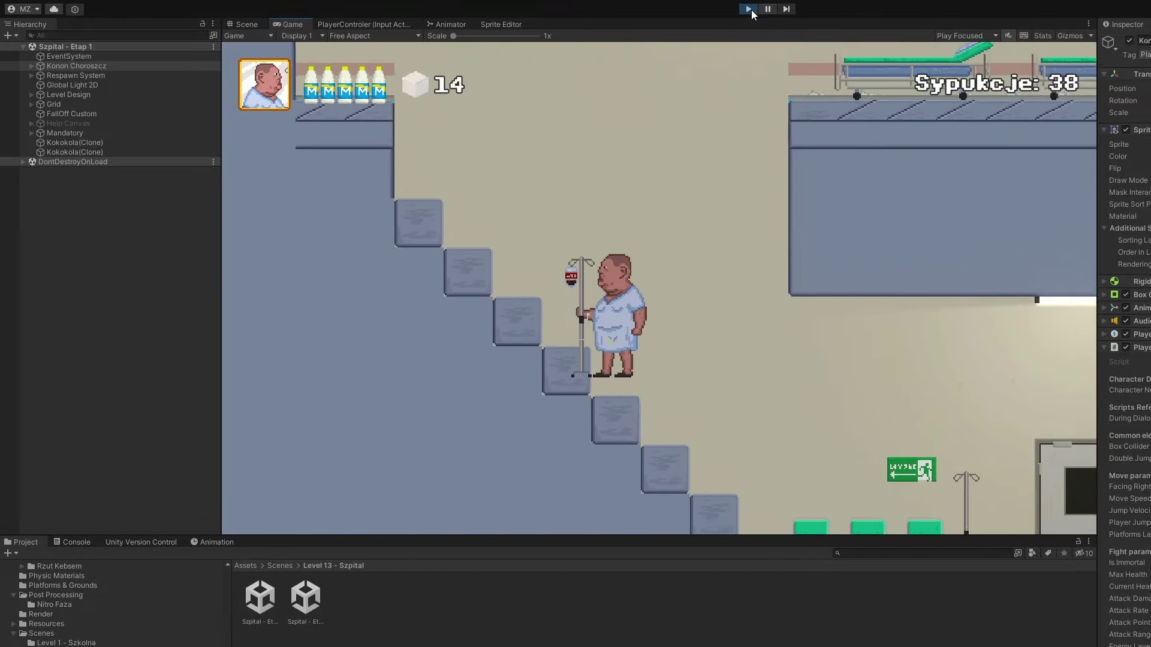
key("a")
key("d")
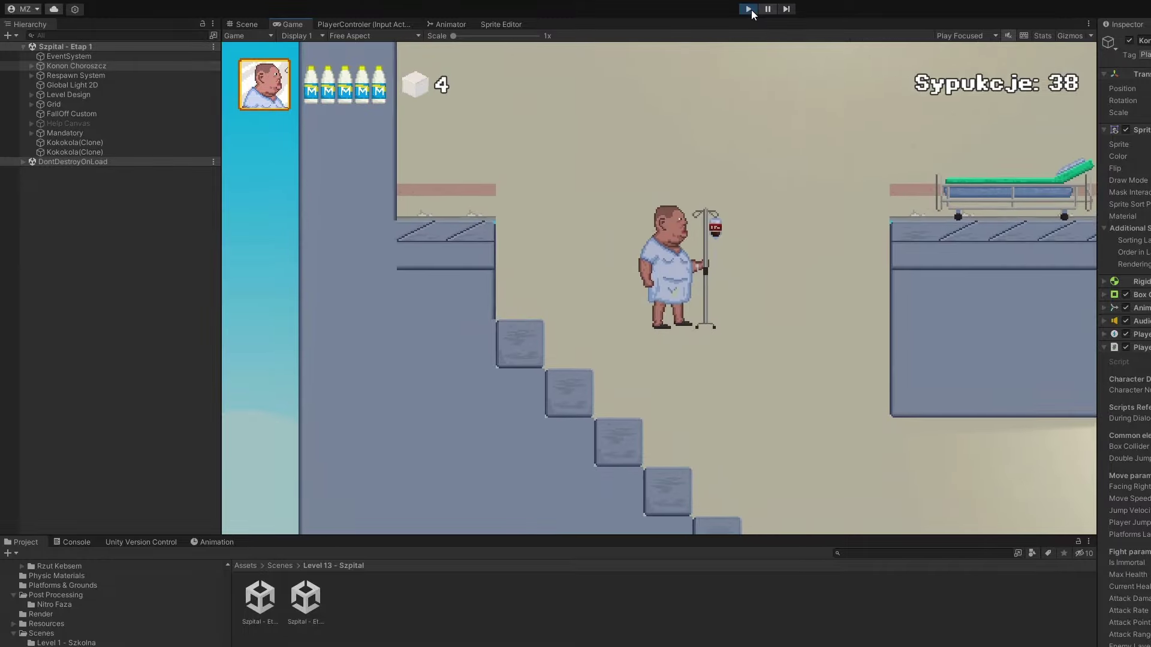
key("a")
key("space")
key("space")
key("space")
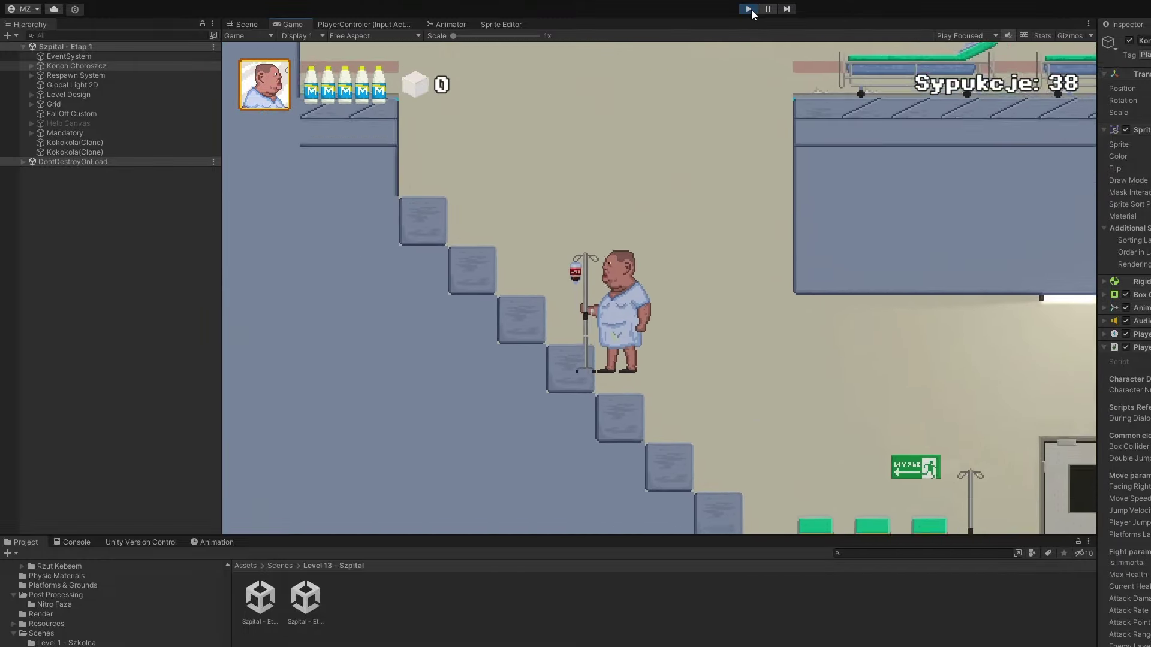
key("d")
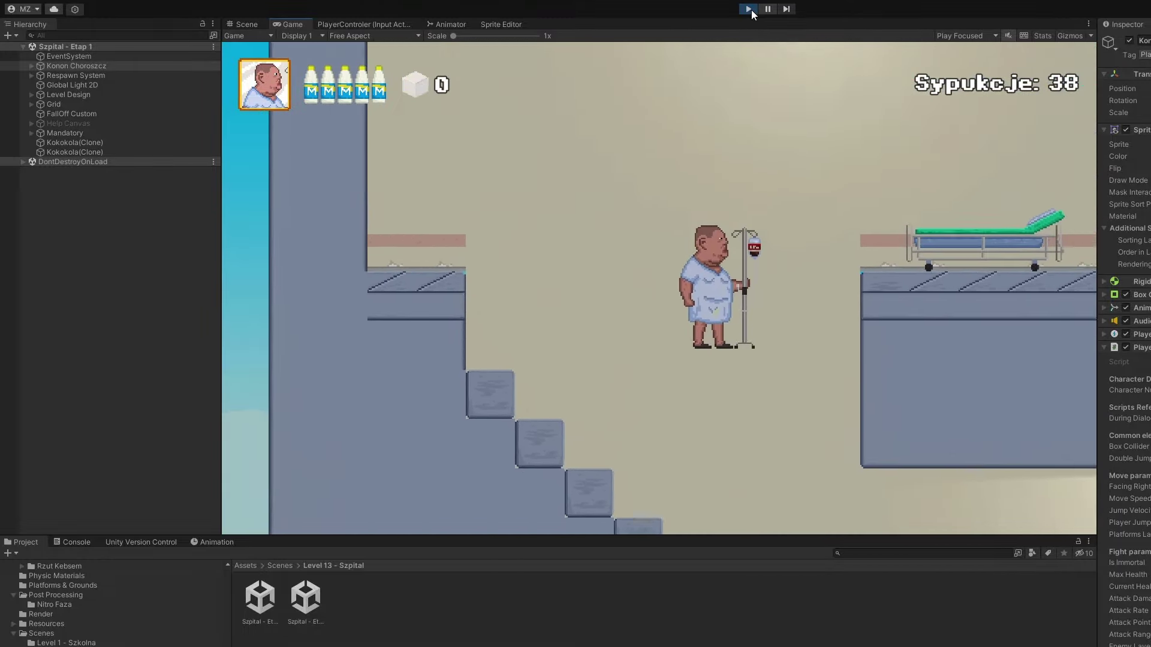
key("d")
key("d")
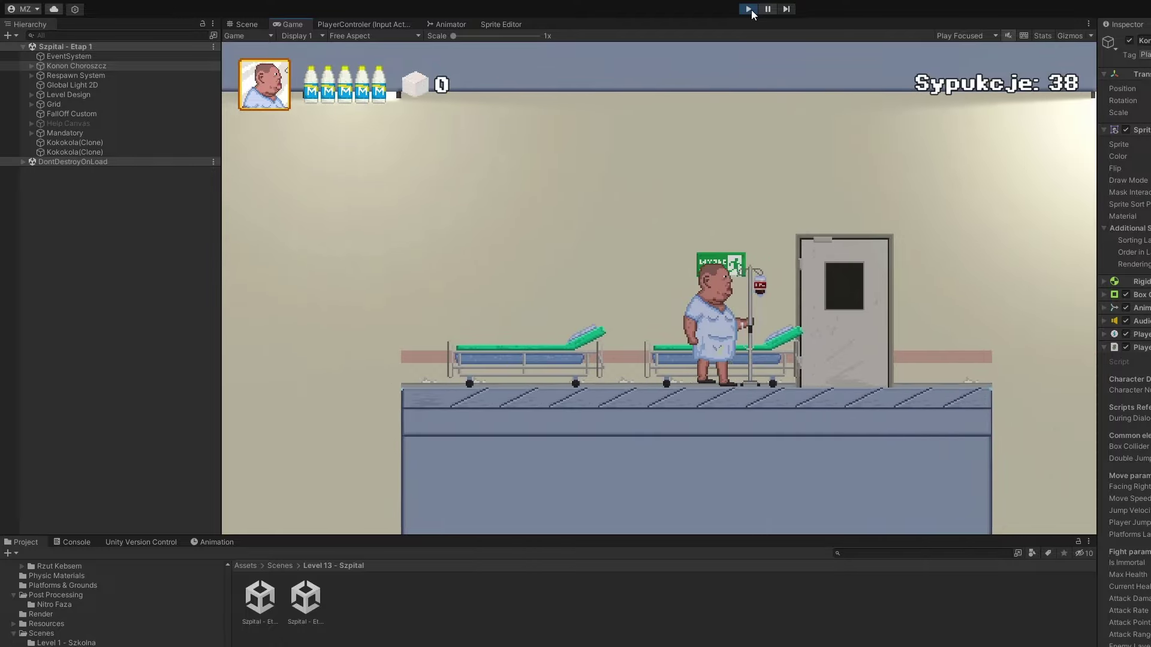
Jump to the next platform, try the Koke Kola machine there and walk past the potted plant to the edge.
key("space")
key("d")
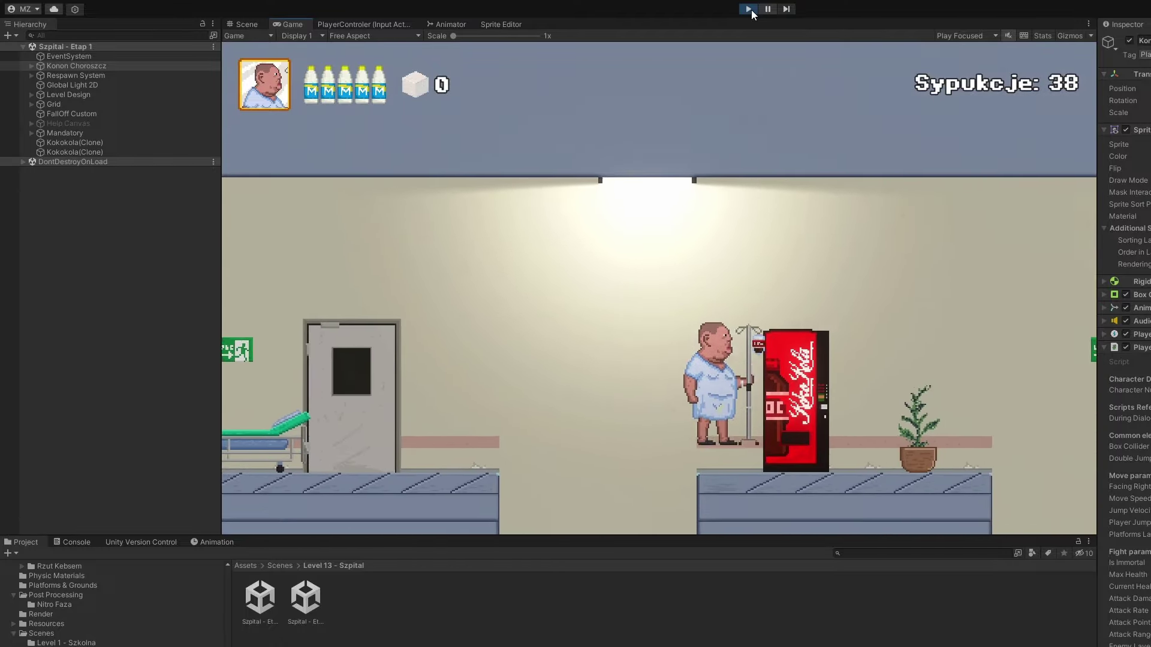
key("f")
key("d")
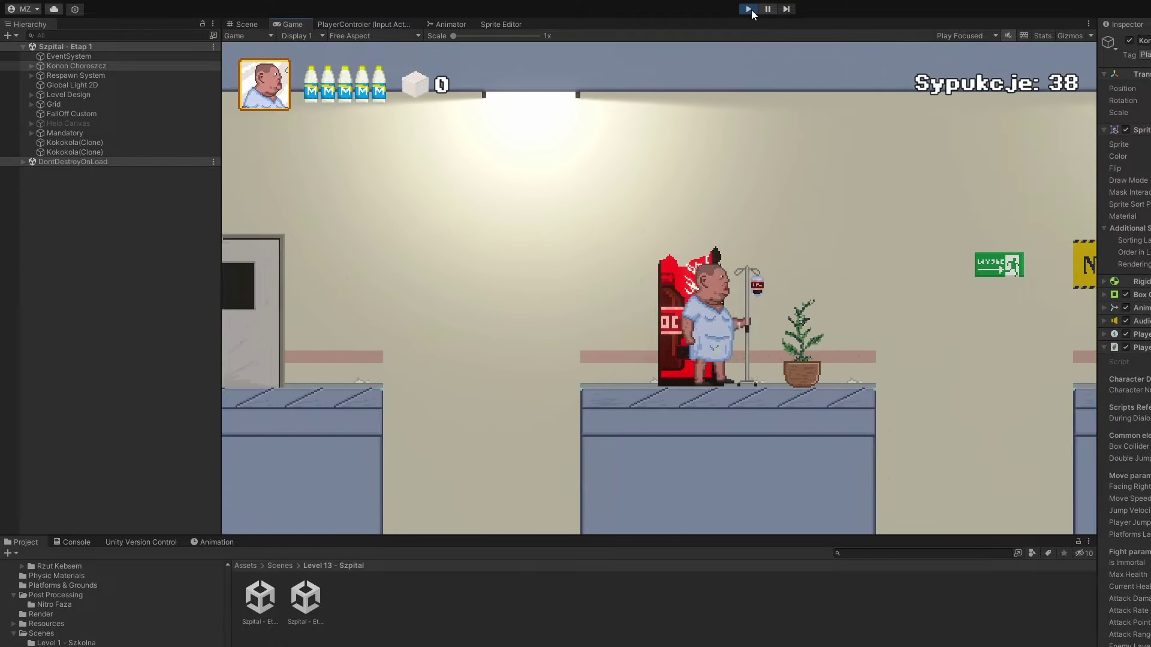
key("d")
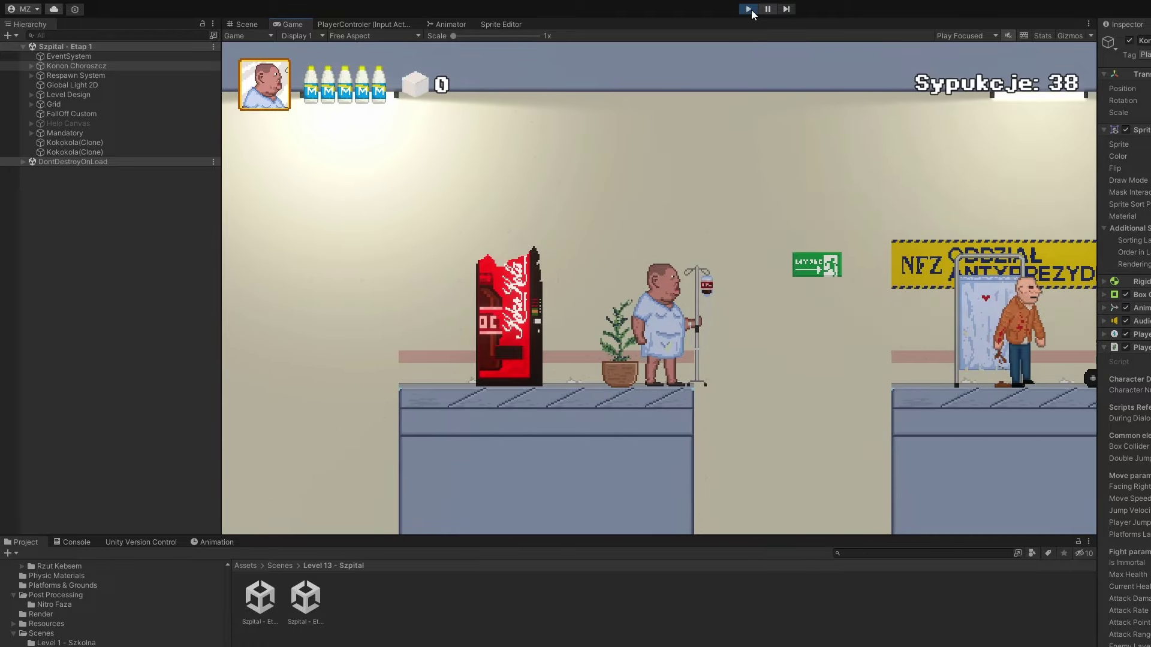
Jump the gap to the yellow NFZ ward banner and run past the bleeding man to the Wózki door.
key("space")
key("d")
key("d")
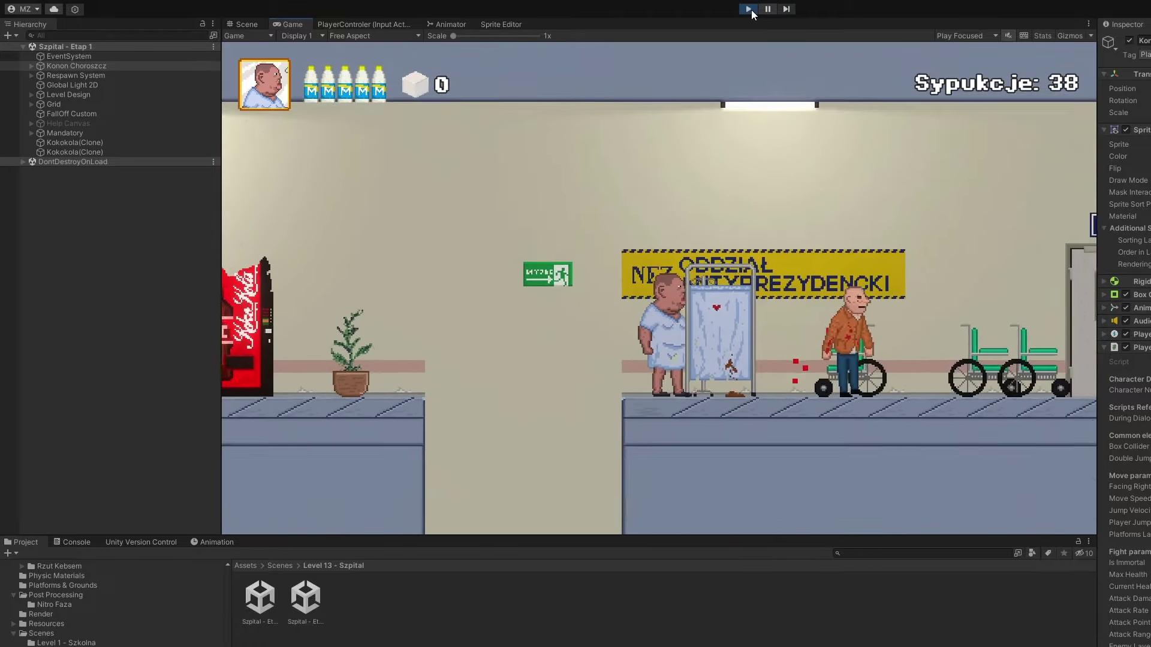
key("d")
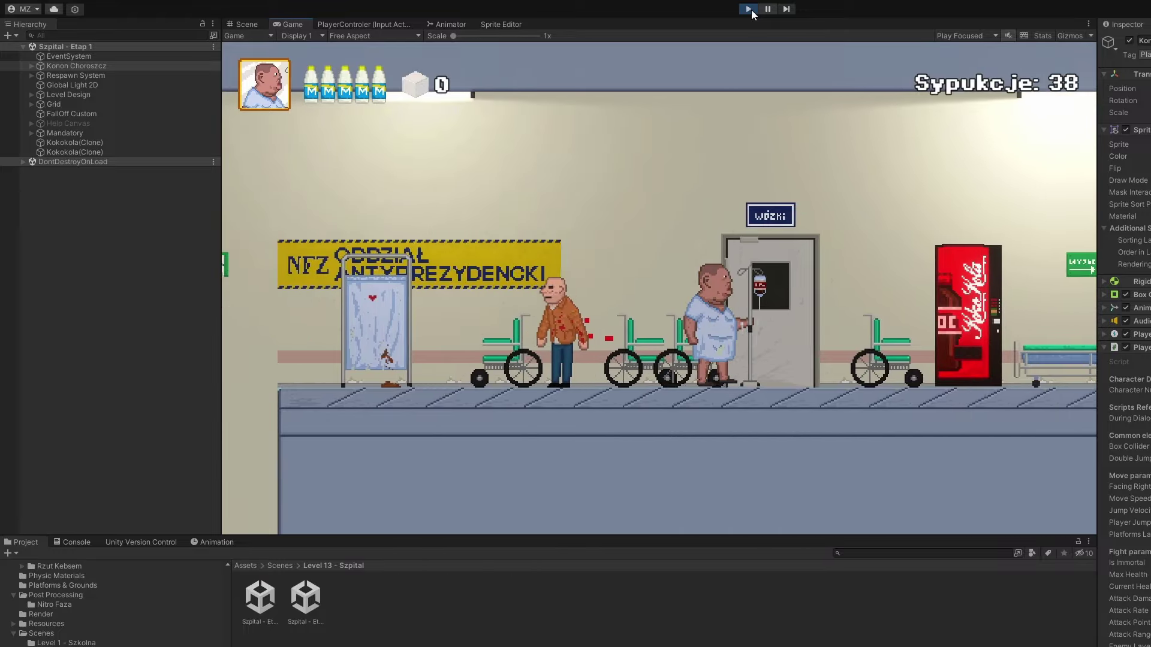
Fight the bleeding man in the orange jacket near the wheelchairs, retreating from his blood spray past the Koke Kola machine.
key("a")
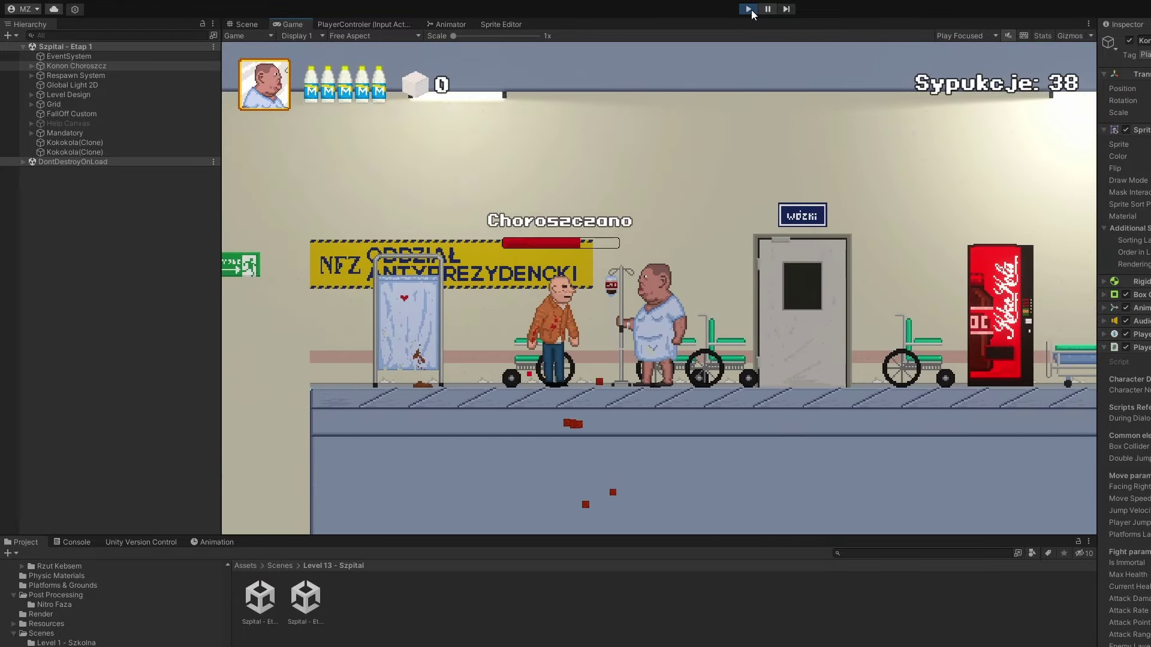
key("d")
key("d")
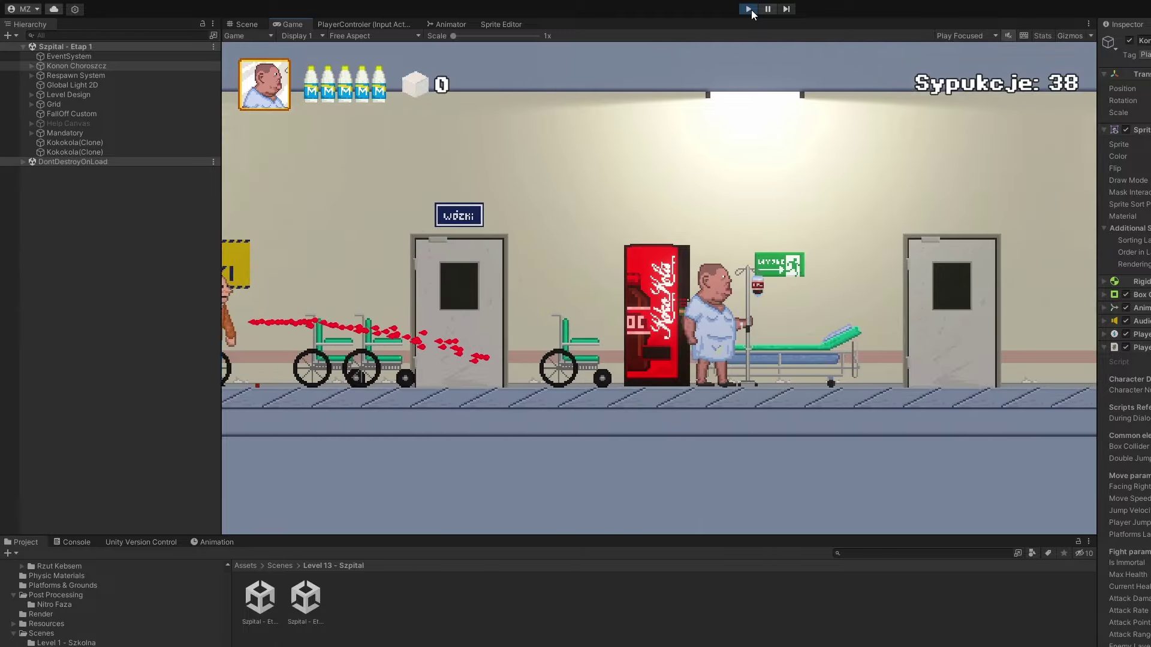
key("a")
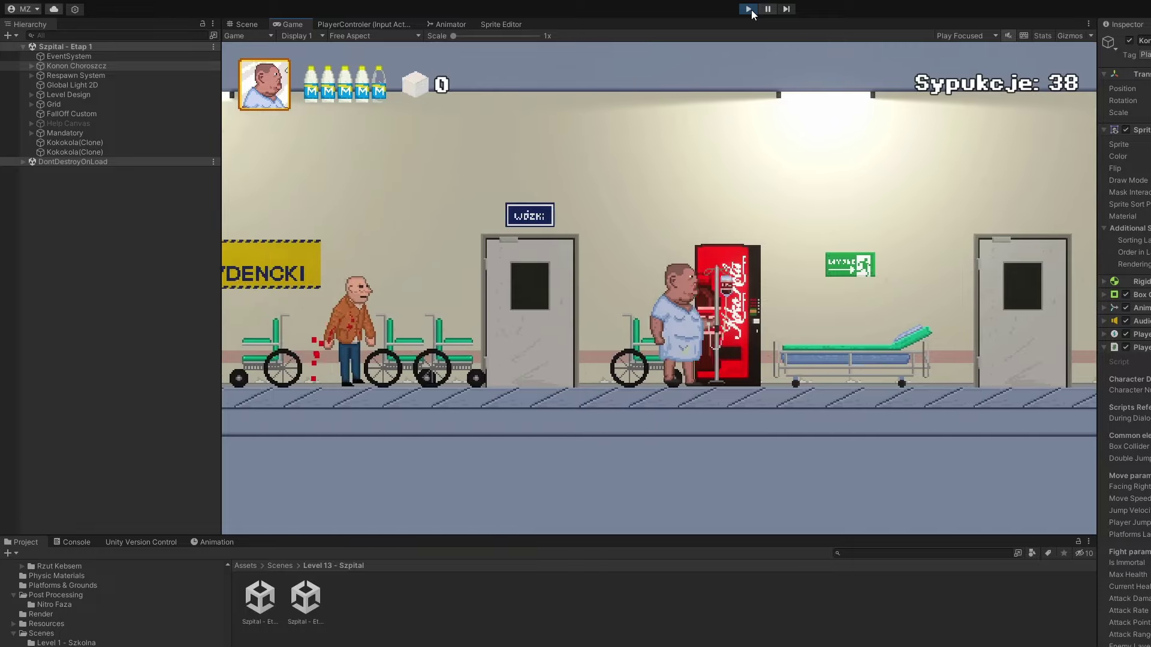
Run past the hospital bed to the WC, enter it and come back out towards the psychiatrist.
key("d")
key("e")
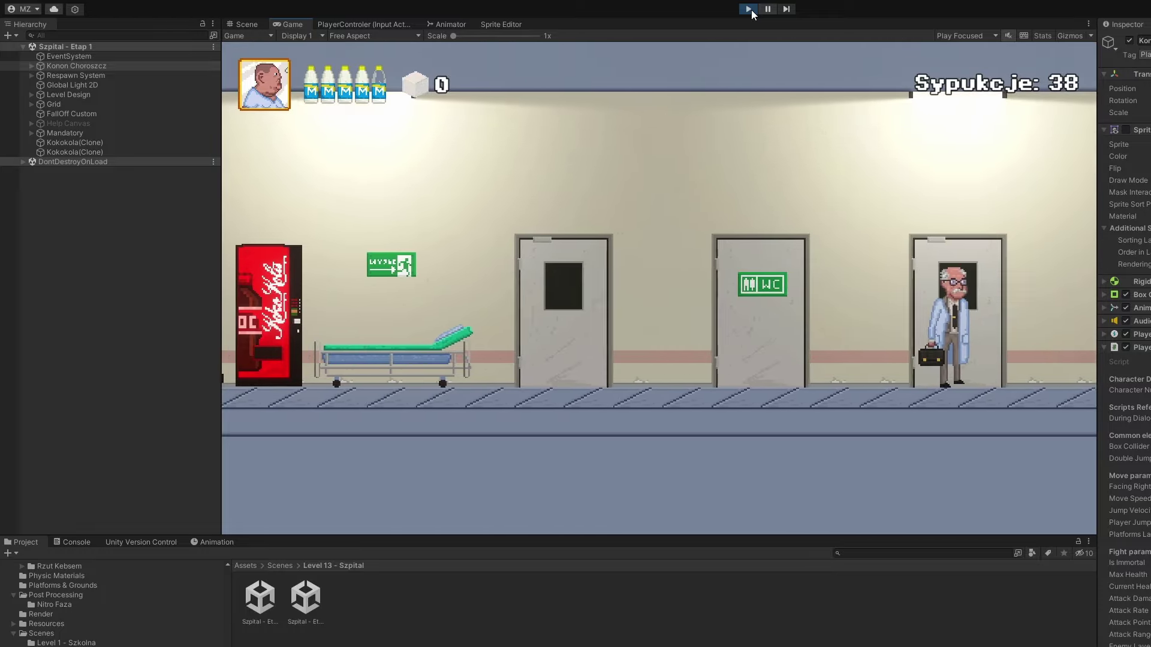
key("d")
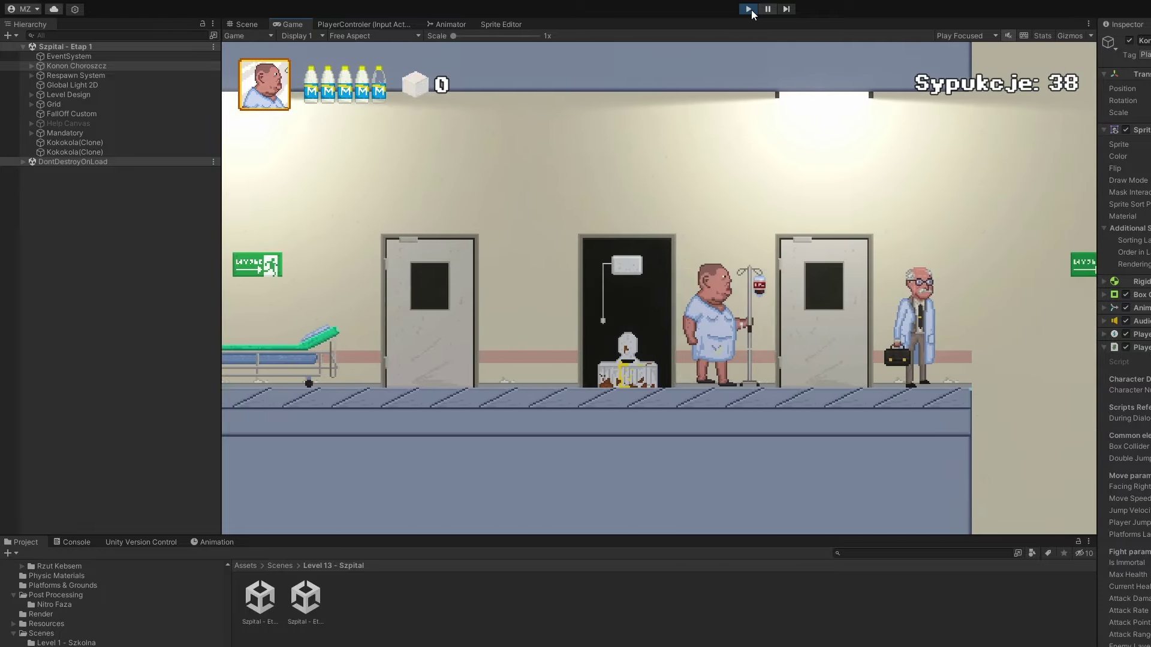
Back away from the psychiatrist's yellow papers, return and attack him with the drip stand until he is defeated.
key("a")
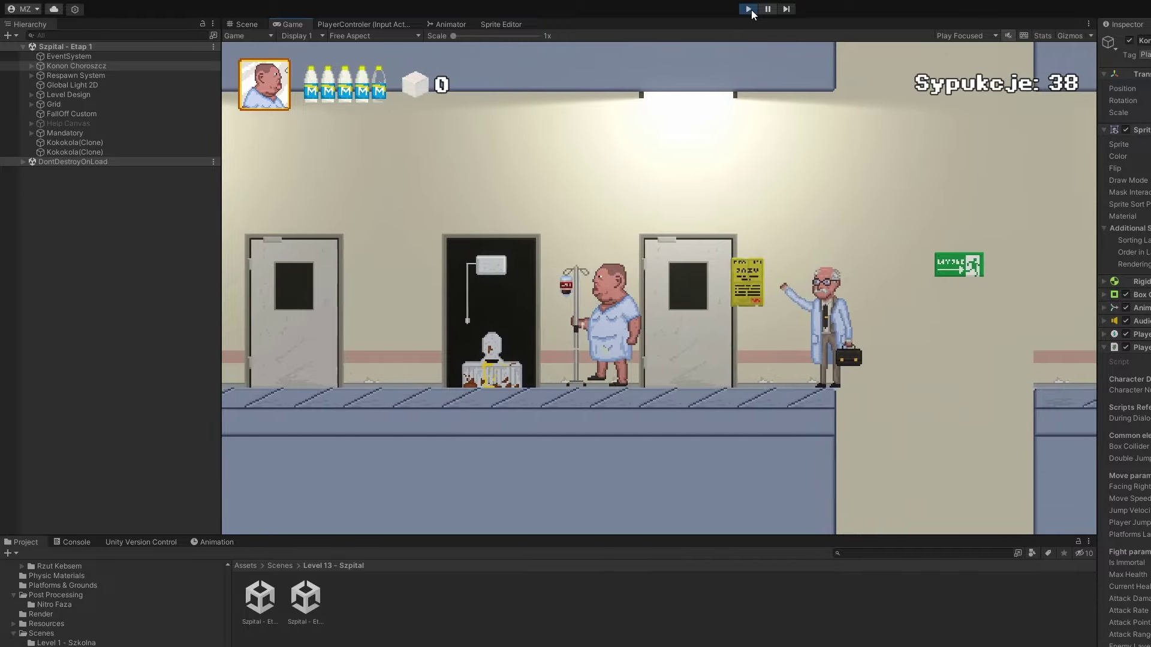
key("d")
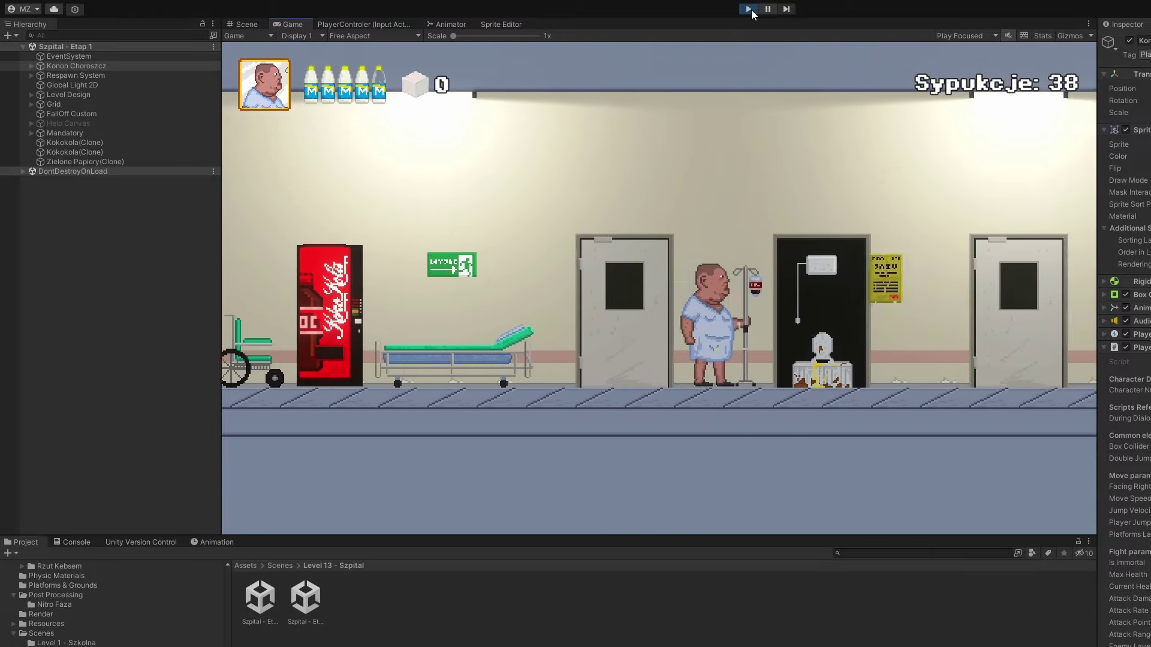
key("d")
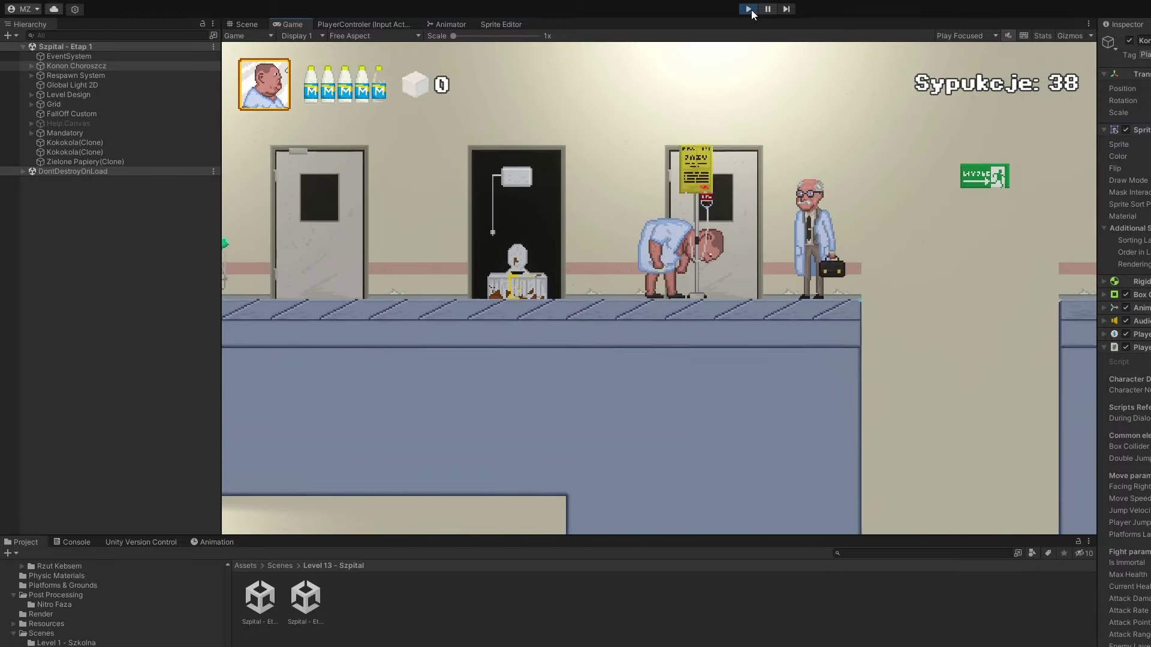
key("j")
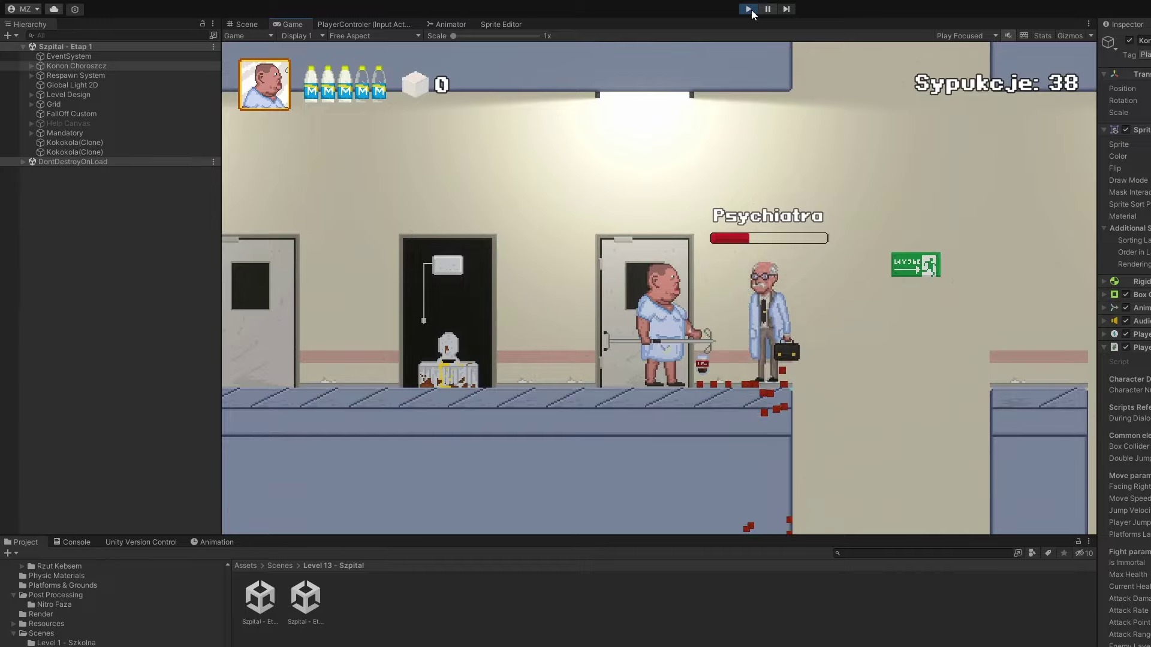
key("d")
key("j")
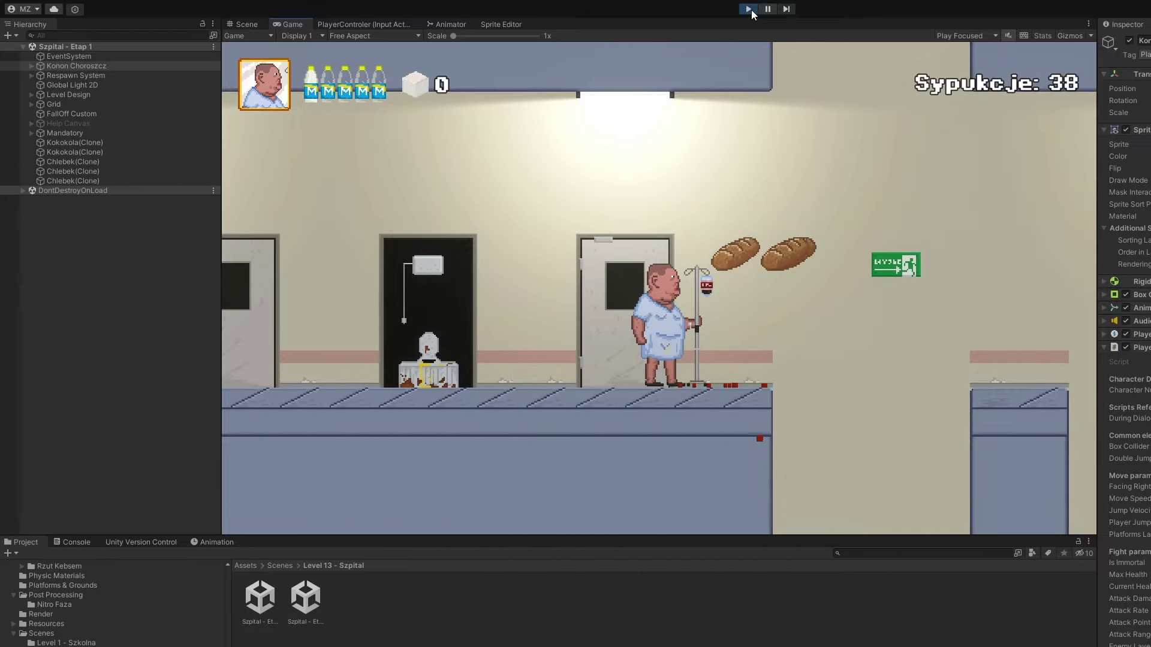
Collect the dropped bread loaves and jump across the narrow pillars under the NFZ sign.
key("d")
key("space")
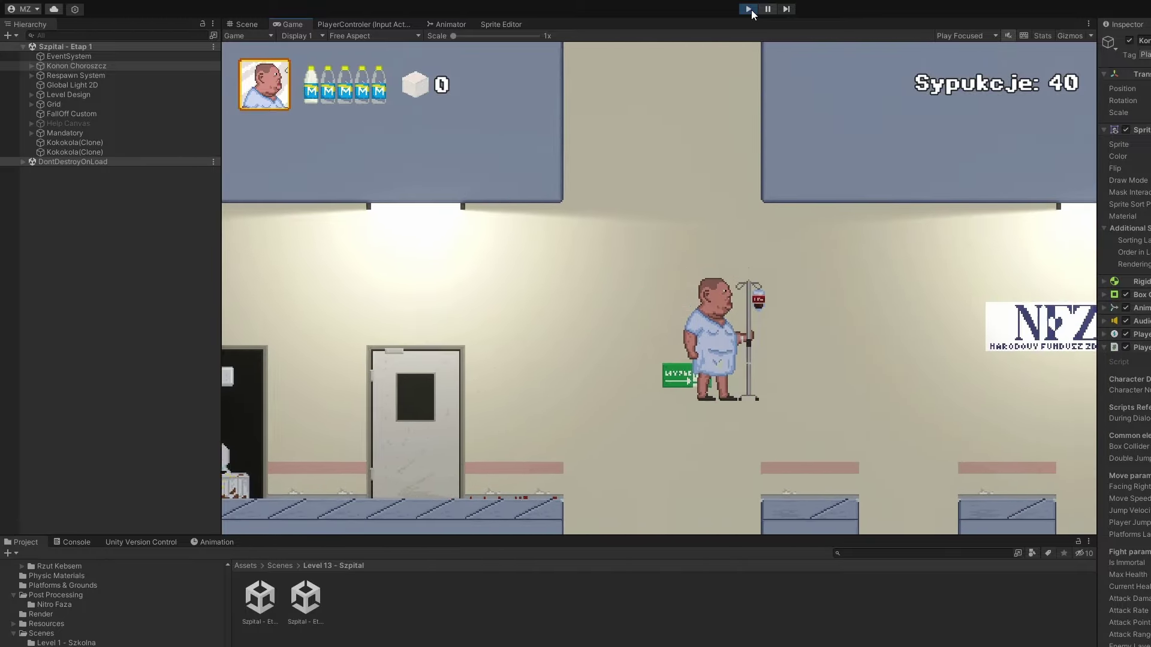
key("d")
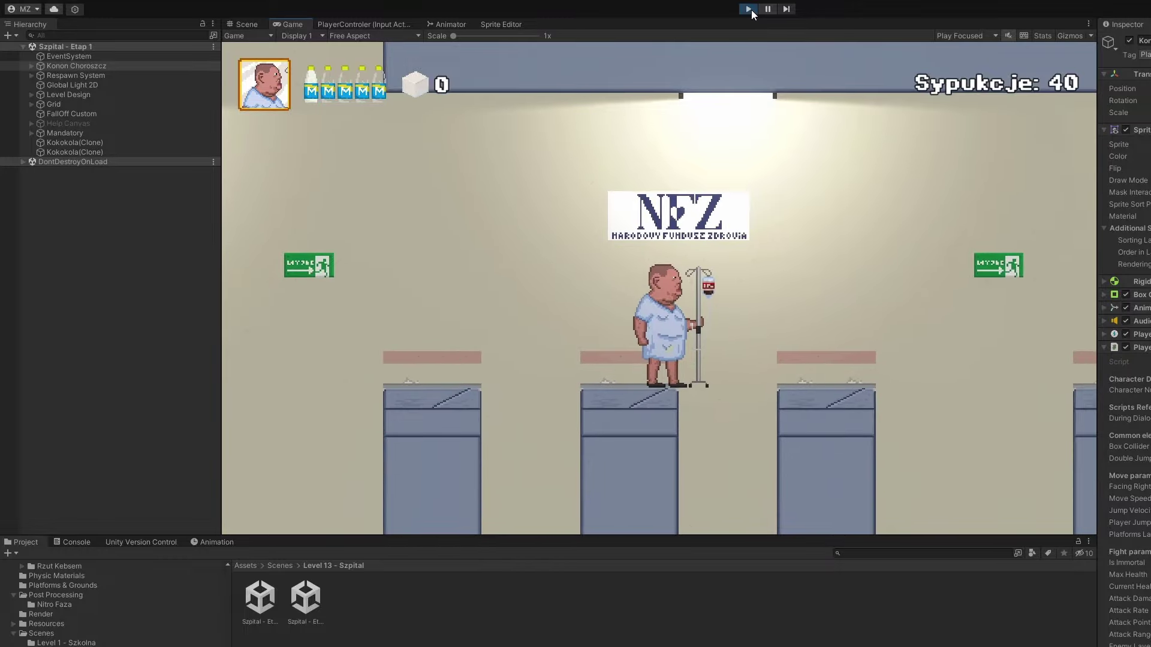
key("space")
key("d")
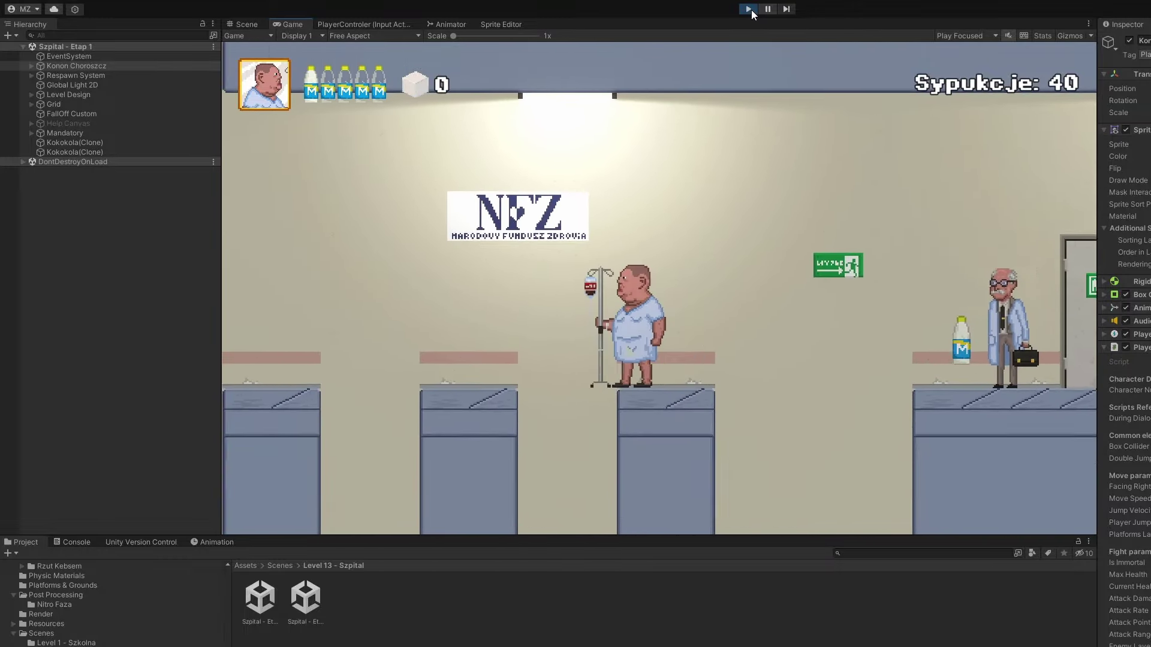
key("space")
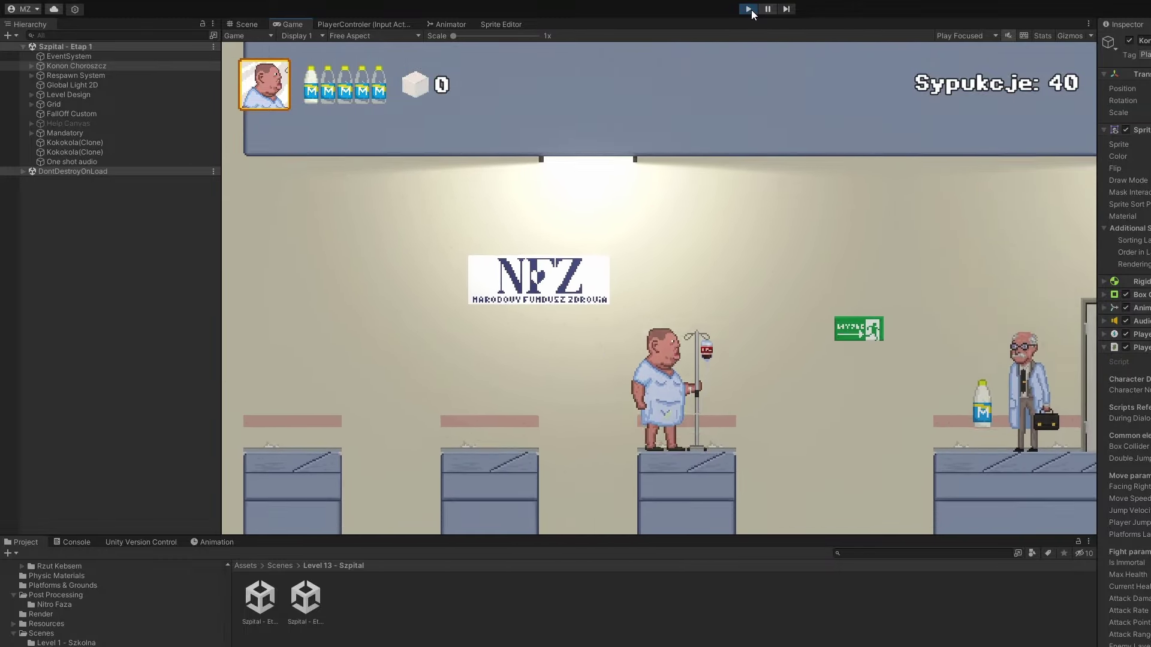
Jump to the wide platform by the second WC, collecting the milk bottle and passing the psychiatrist.
key("d")
key("space")
key("d")
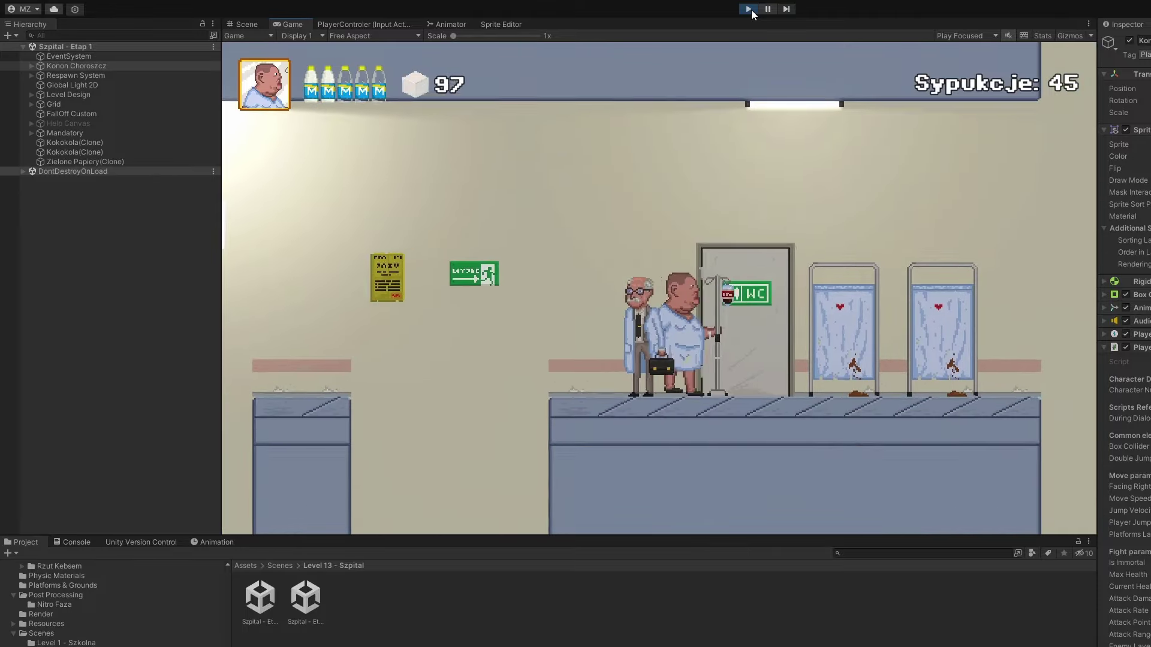
Defeat the second psychiatrist, collect the dropped doughnuts and run past the ward screens to the platform's edge.
key("a")
key("d")
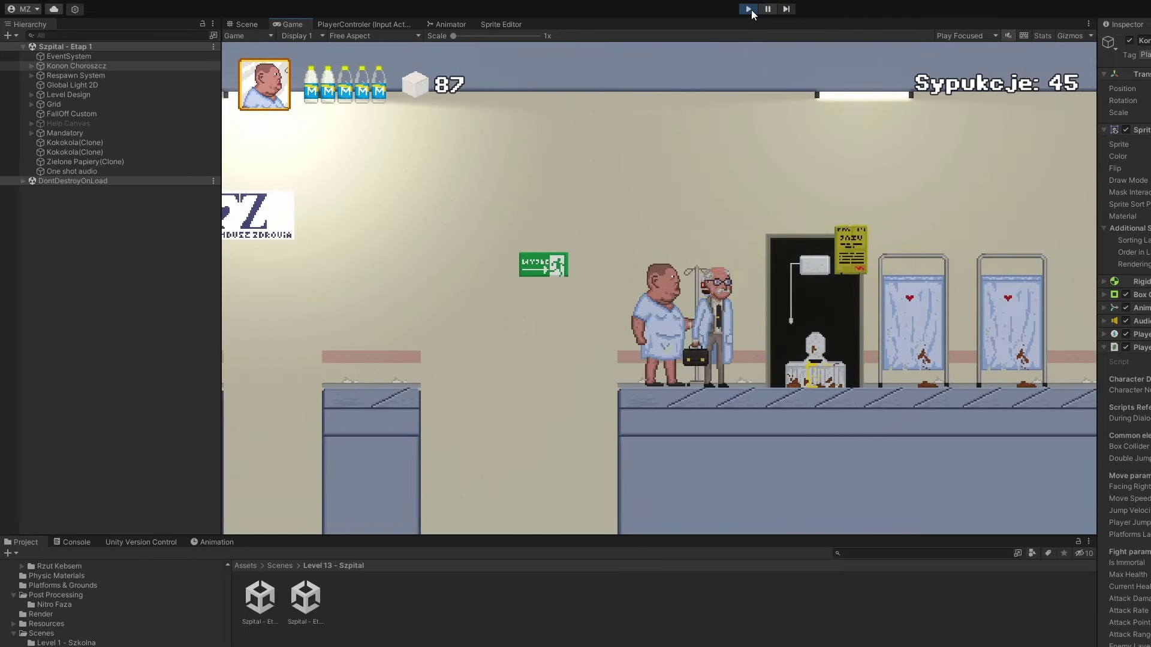
key("f")
key("f")
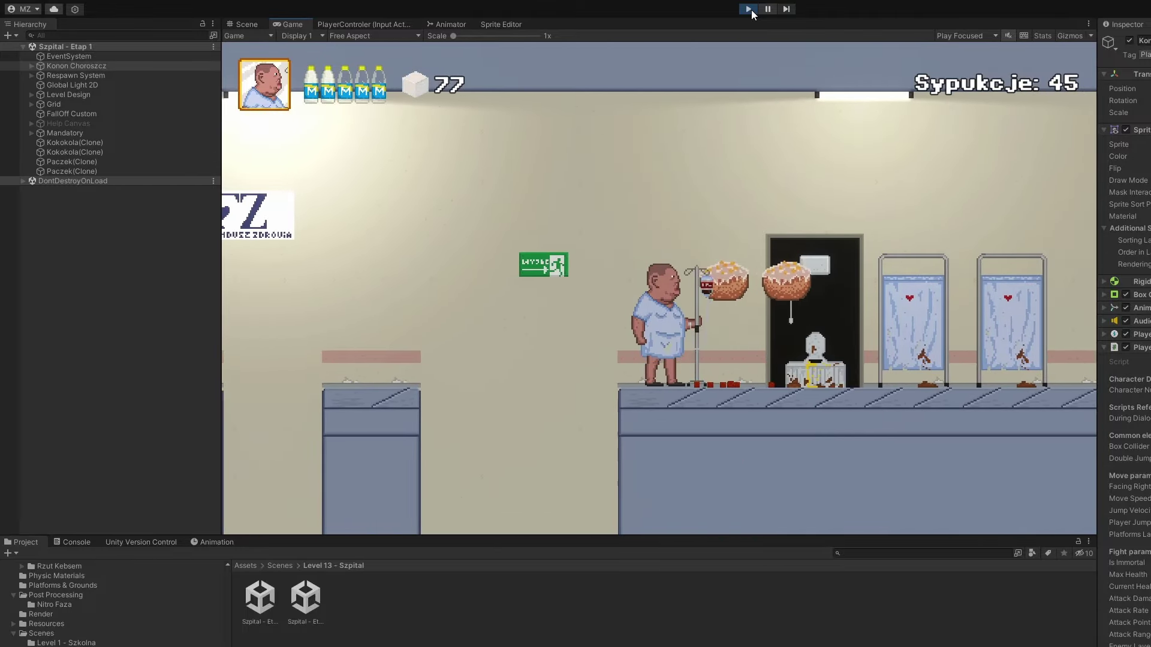
key("d")
key("d")
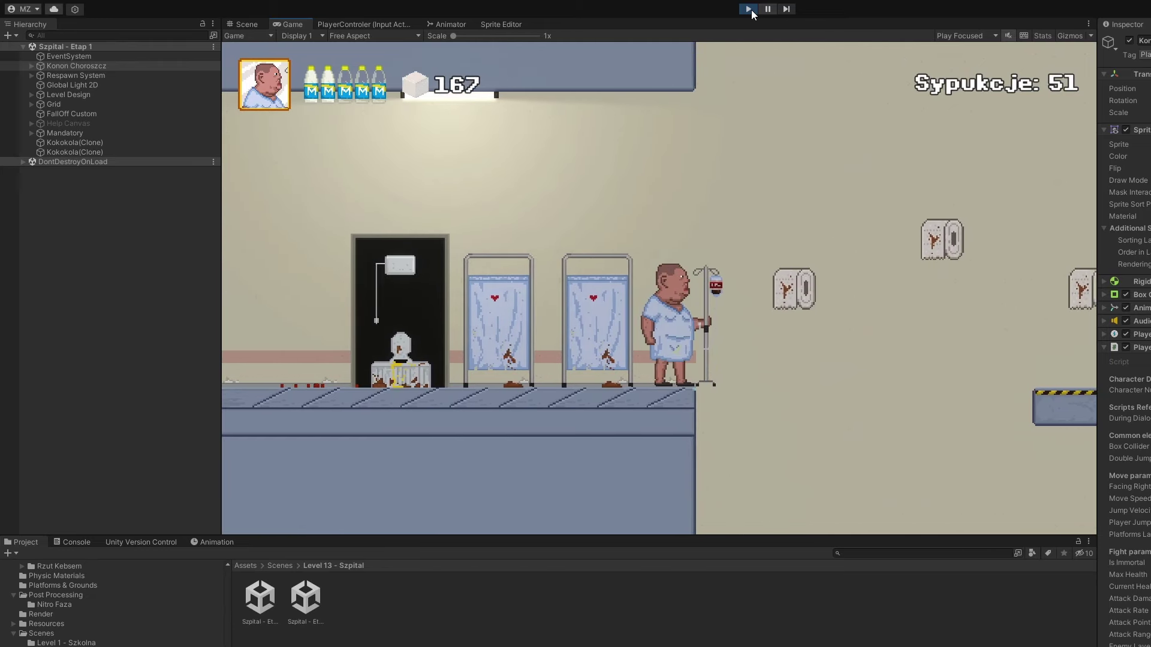
Stop the hospital playtest and open the Rajd folder in the Mini Gierki assets.
left_click(750, 10)
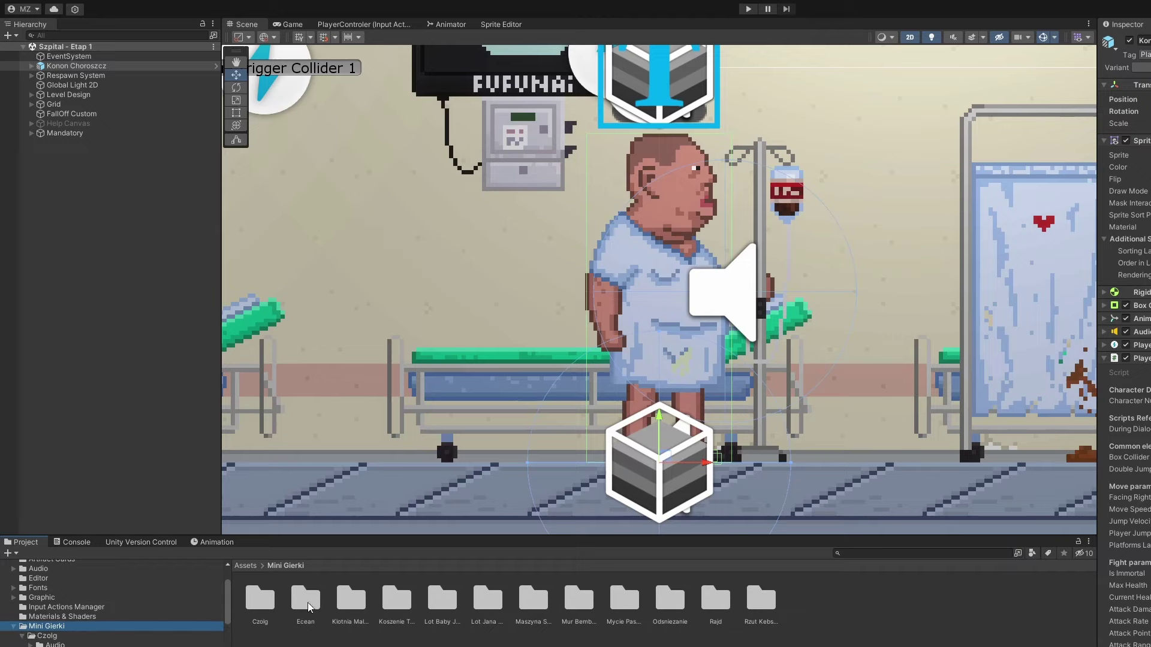
double_click(717, 601)
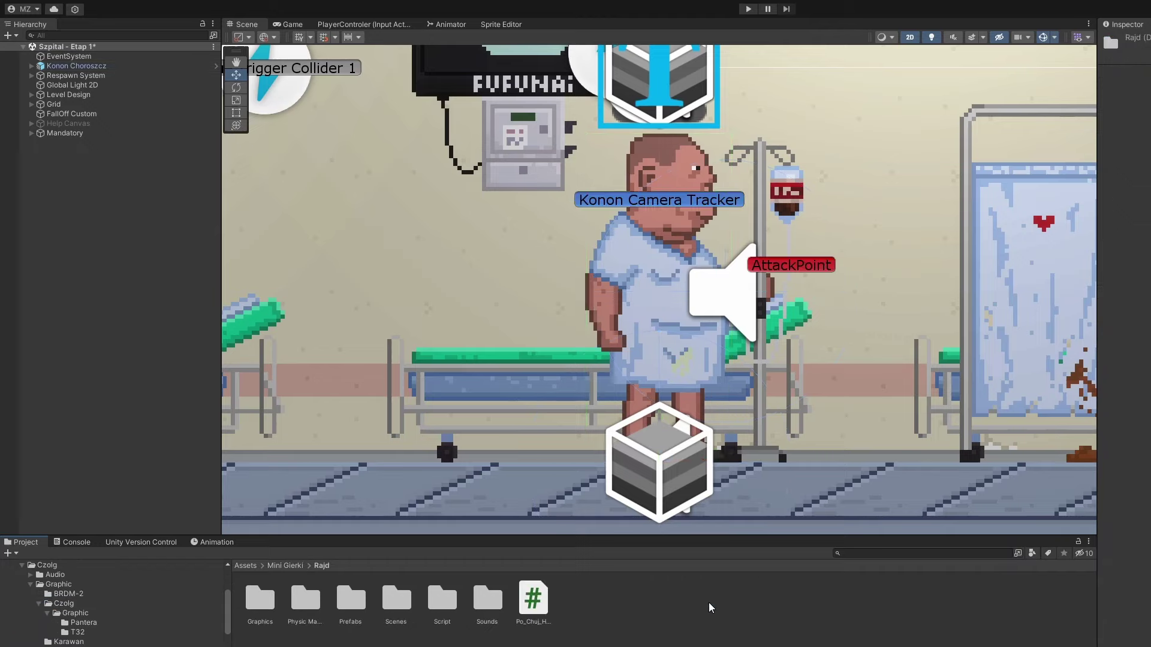
Open the Rajd Karetka scene, playtest it by driving the ambulance until the run ends, and exit play mode.
double_click(389, 601)
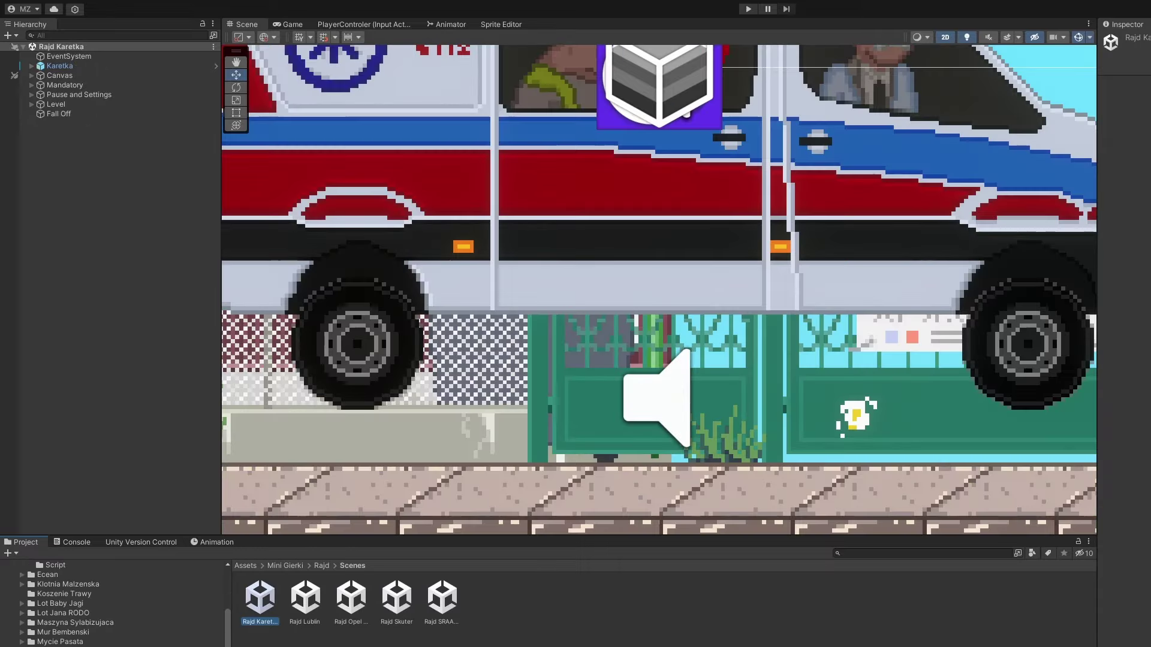
left_click(749, 9)
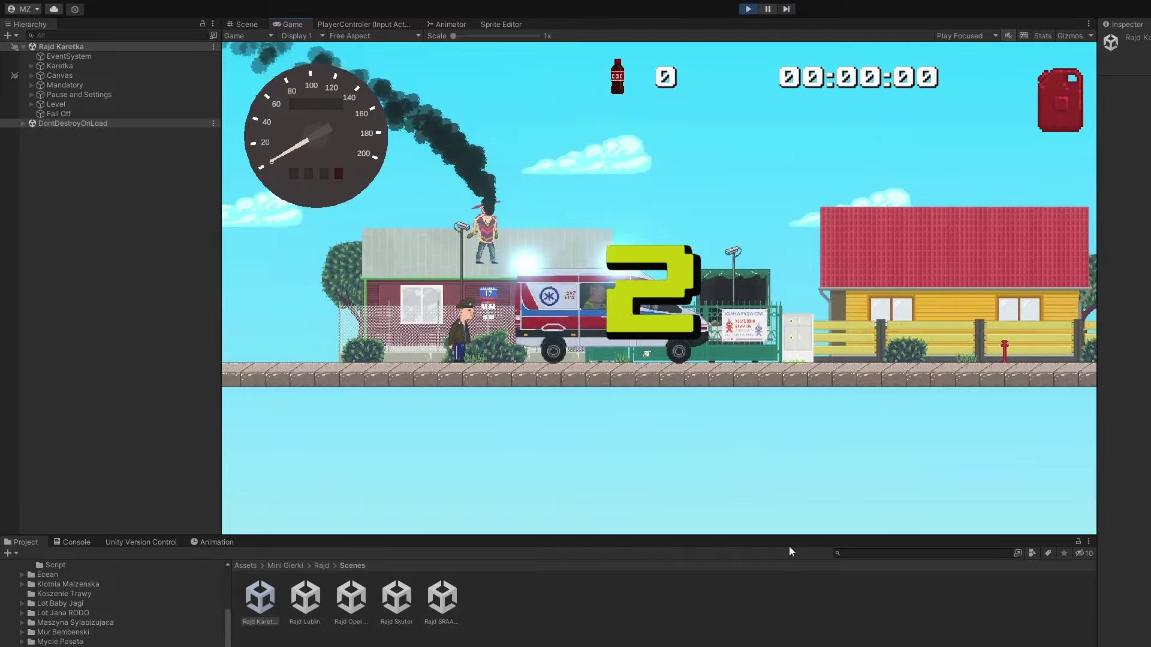
key("d")
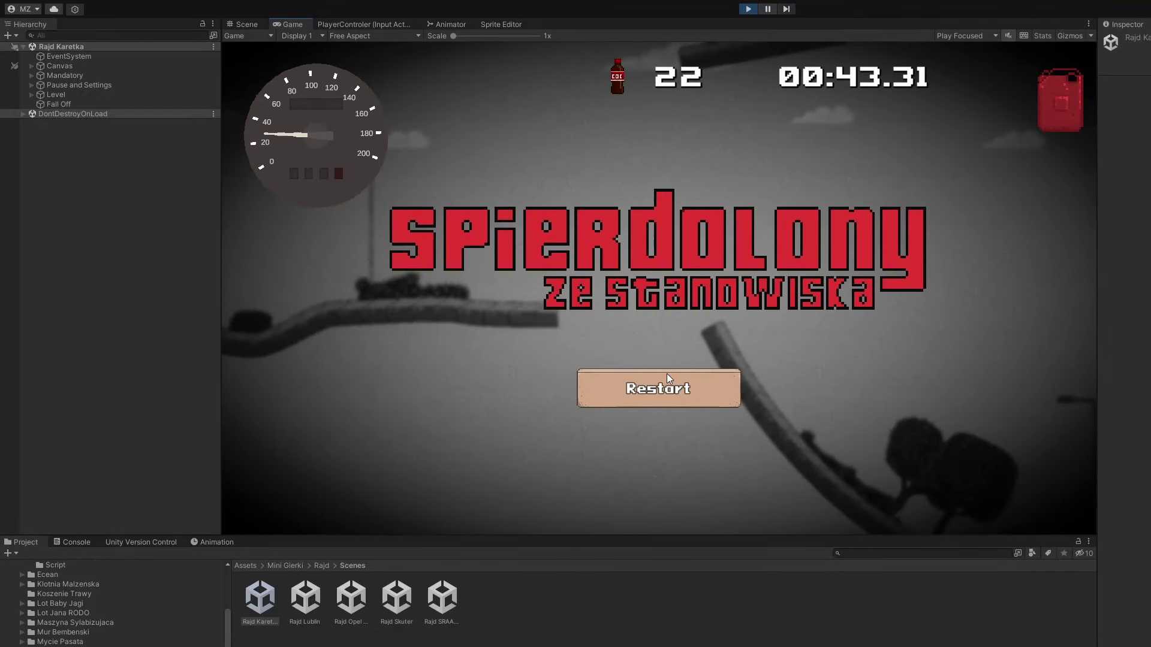
left_click(669, 377)
key("ctrl+p")
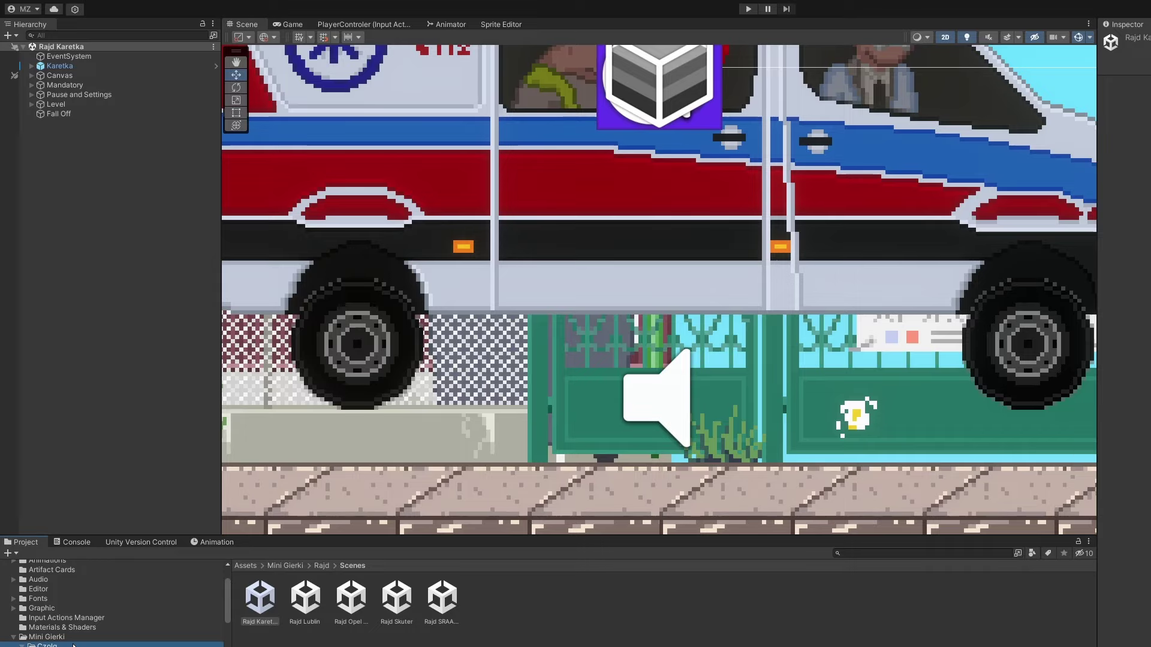
Open the Czolg scene and examine the terrain out to its far edge, including the tanks and enemy vehicles.
double_click(488, 599)
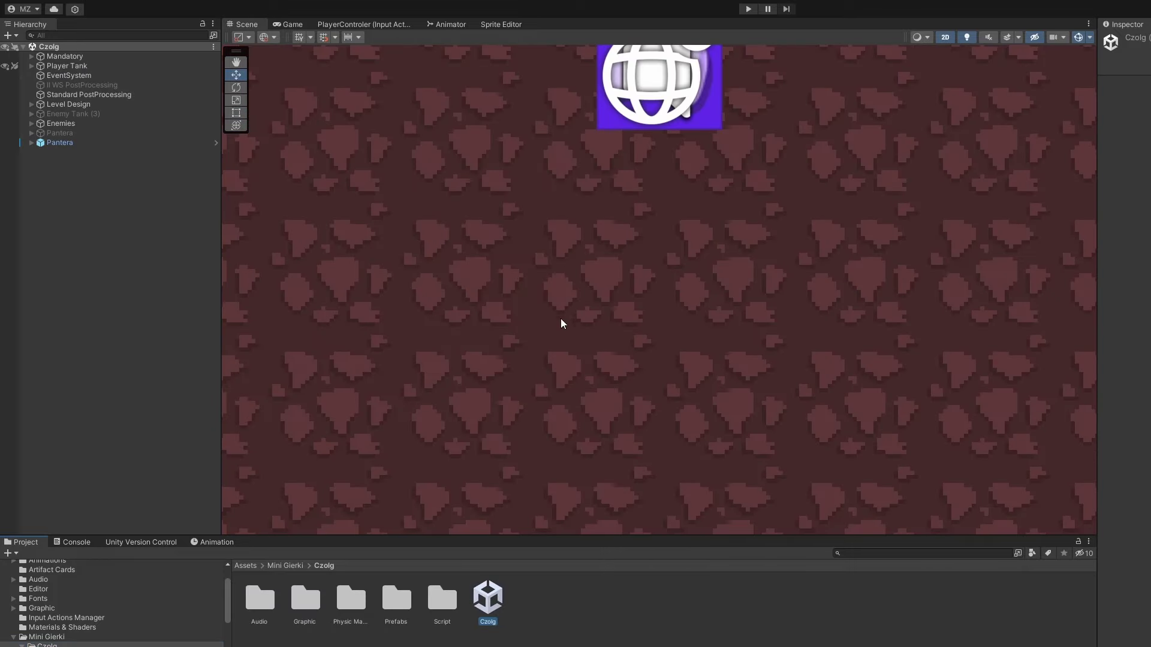
scroll(555, 359, "down", 15)
middle_click_drag(960, 343, 252, 353)
middle_click_drag(872, 339, 454, 362)
middle_click_drag(838, 331, 234, 359)
middle_click_drag(945, 344, 408, 363)
middle_click_drag(869, 363, 252, 387)
middle_click_drag(851, 383, 280, 400)
middle_click_drag(968, 387, 280, 406)
middle_click_drag(765, 409, 527, 420)
scroll(500, 439, "down", 5)
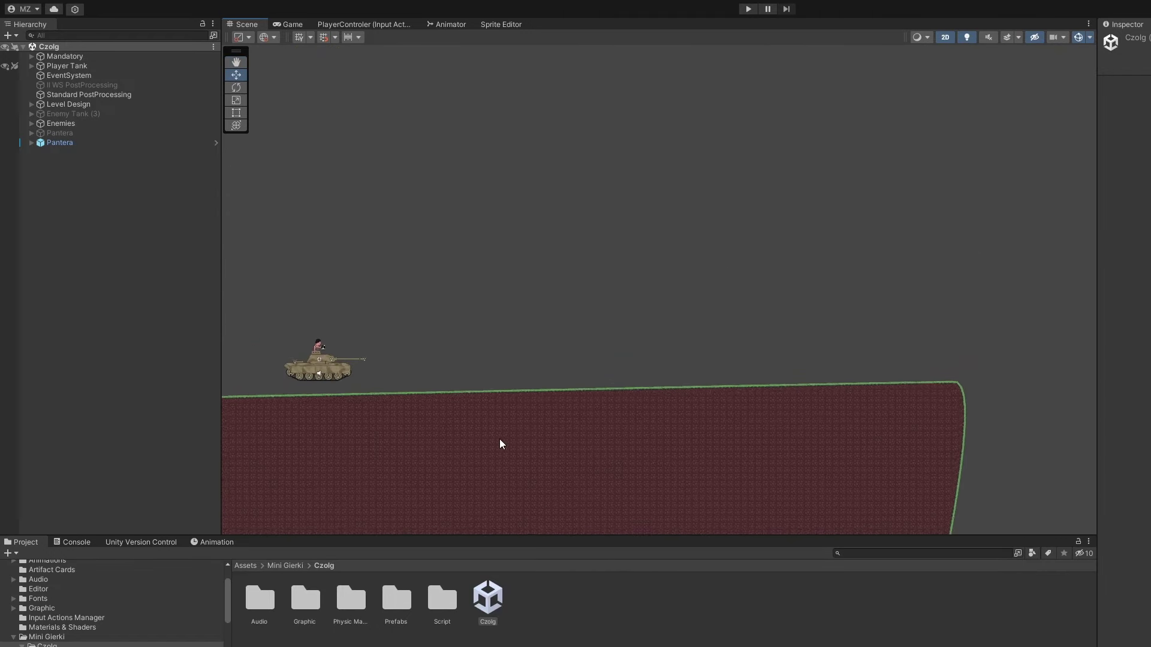
scroll(500, 440, "down", 1)
middle_click_drag(312, 461, 551, 421)
scroll(539, 421, "down", 1)
middle_click_drag(330, 476, 429, 458)
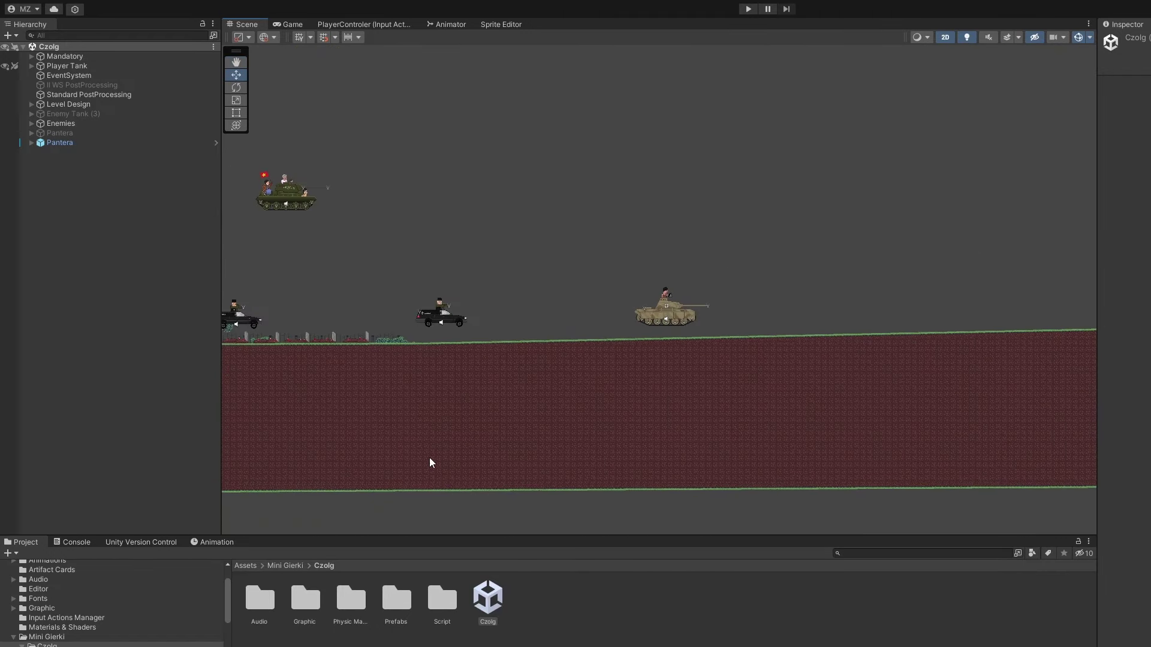
Open the Location folder in the Resources prefabs and frame the terrain between the black car and the tan tank.
scroll(431, 458, "up", 6)
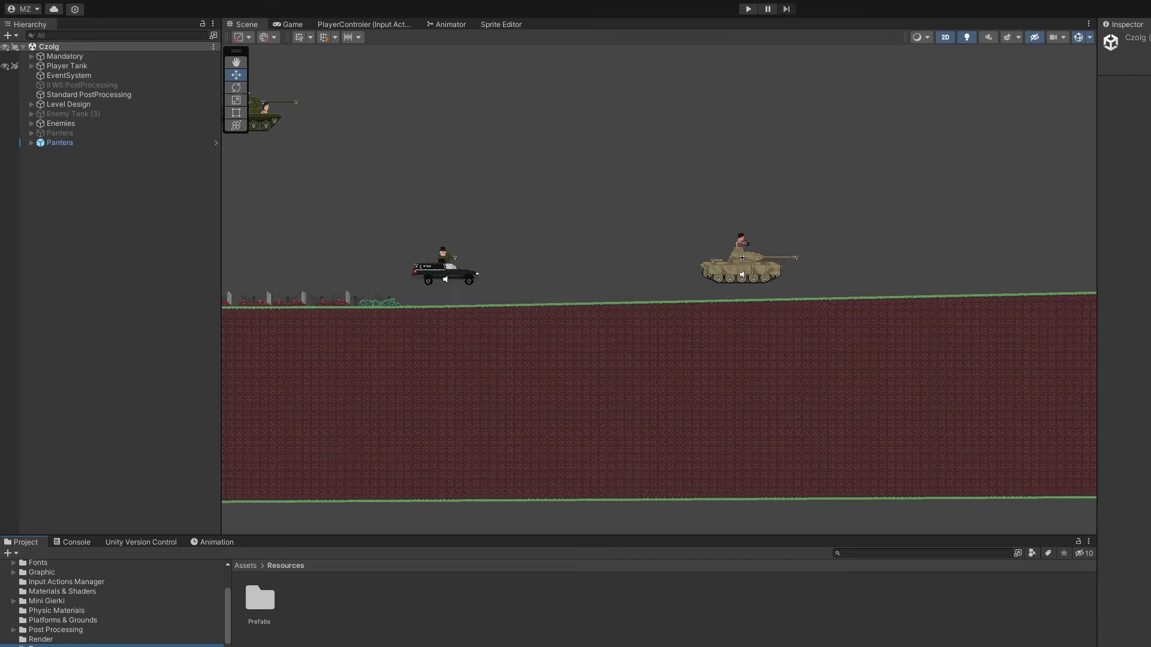
left_click(48, 646)
scroll(540, 282, "up", 4)
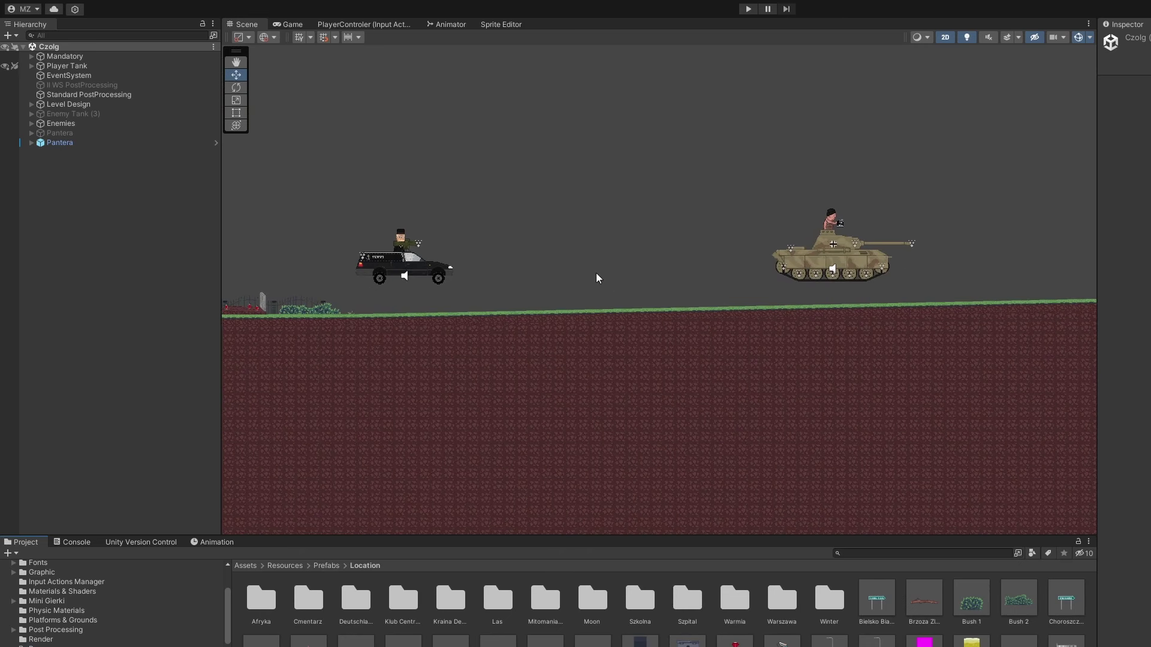